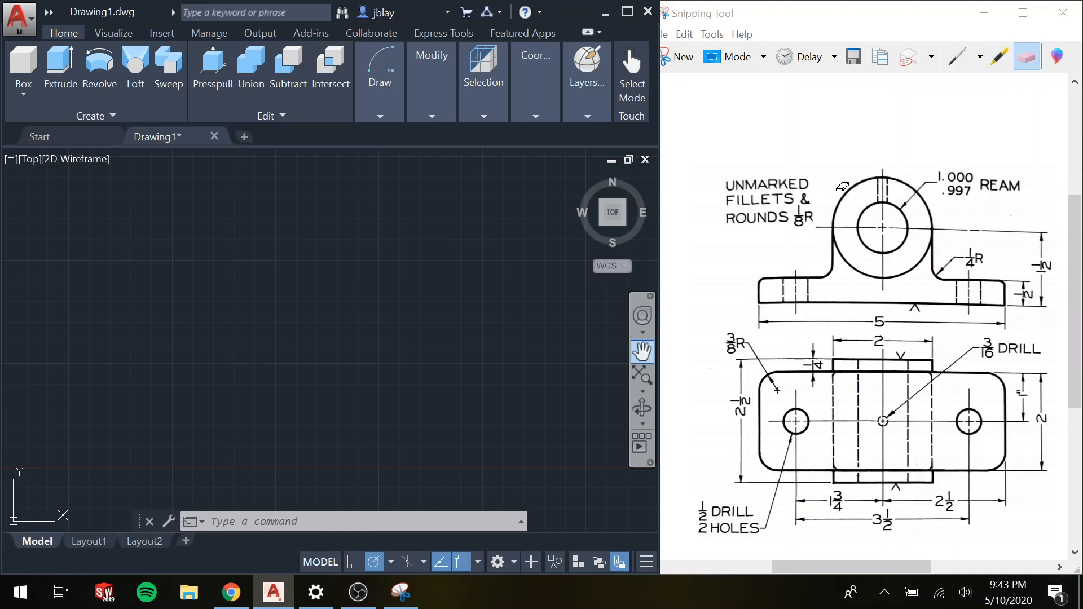
click(429, 311)
click(423, 278)
middle_drag(387, 374, 418, 322)
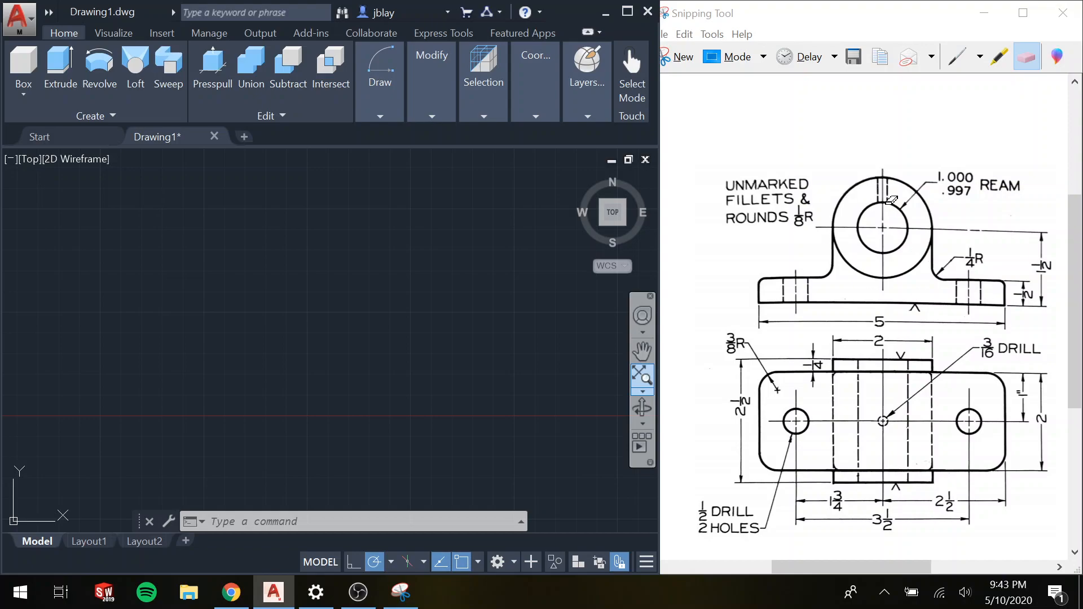
click(881, 408)
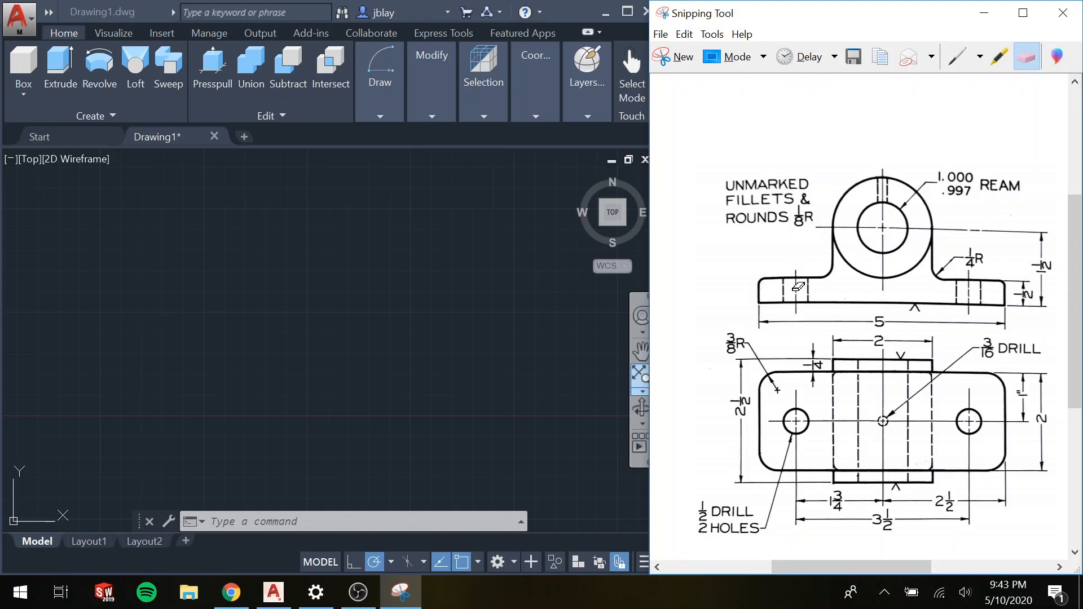
- Draw the base rectangle from the origin 0,0, 5 units wide and .5 high
click(189, 333)
click(220, 286)
click(251, 266)
text(rec)
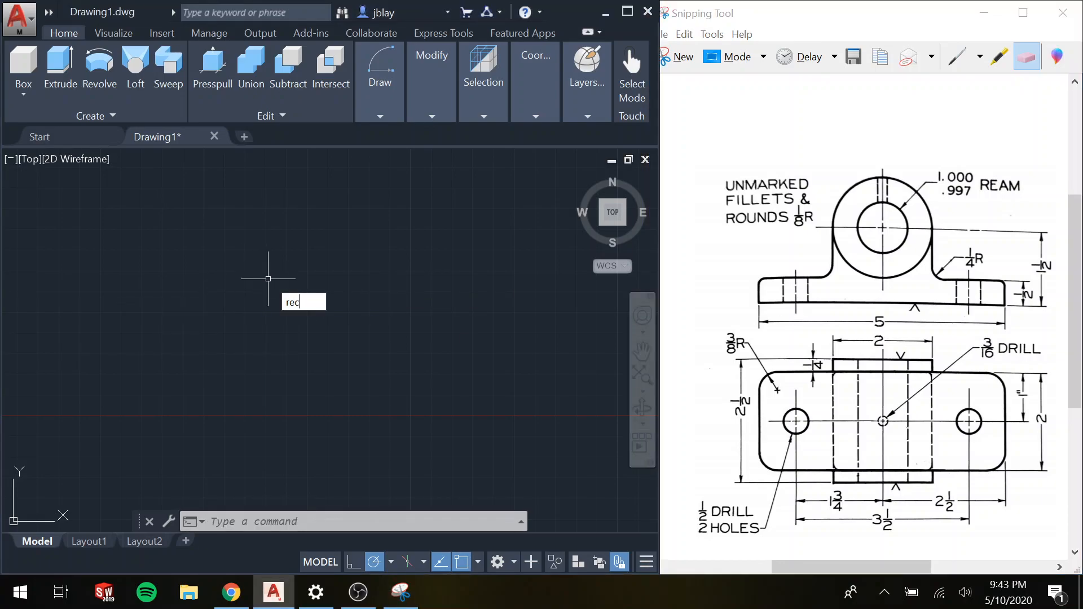
key(Return)
text(0,0)
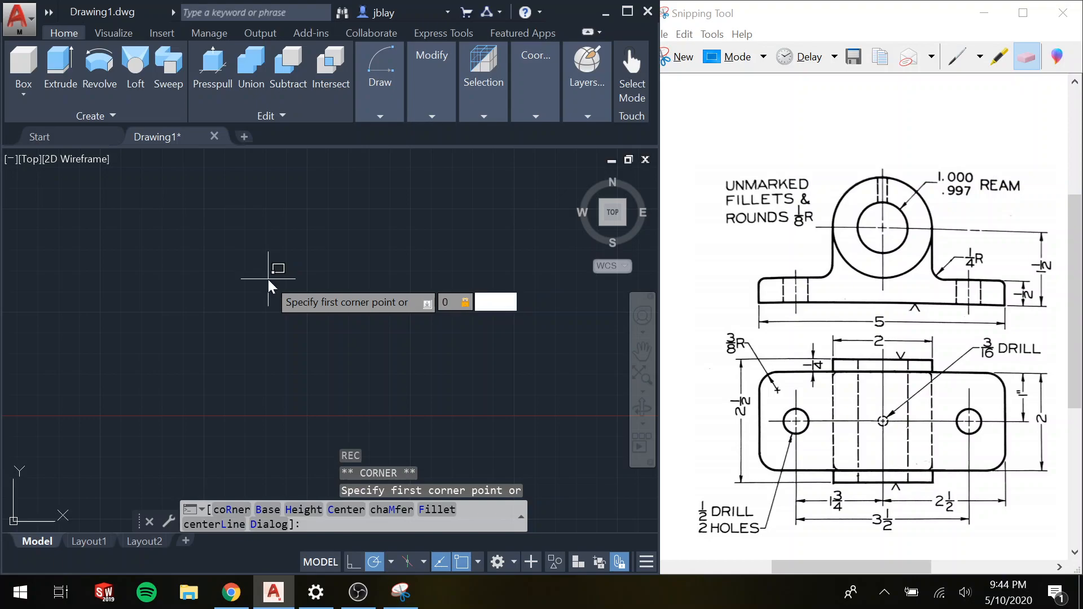
key(Return)
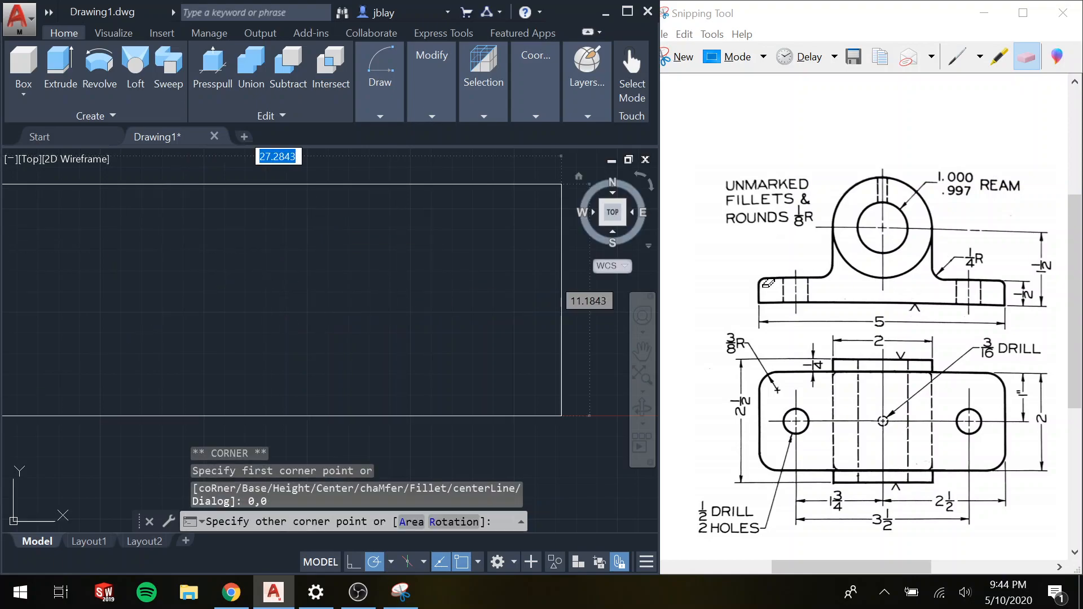
text(5)
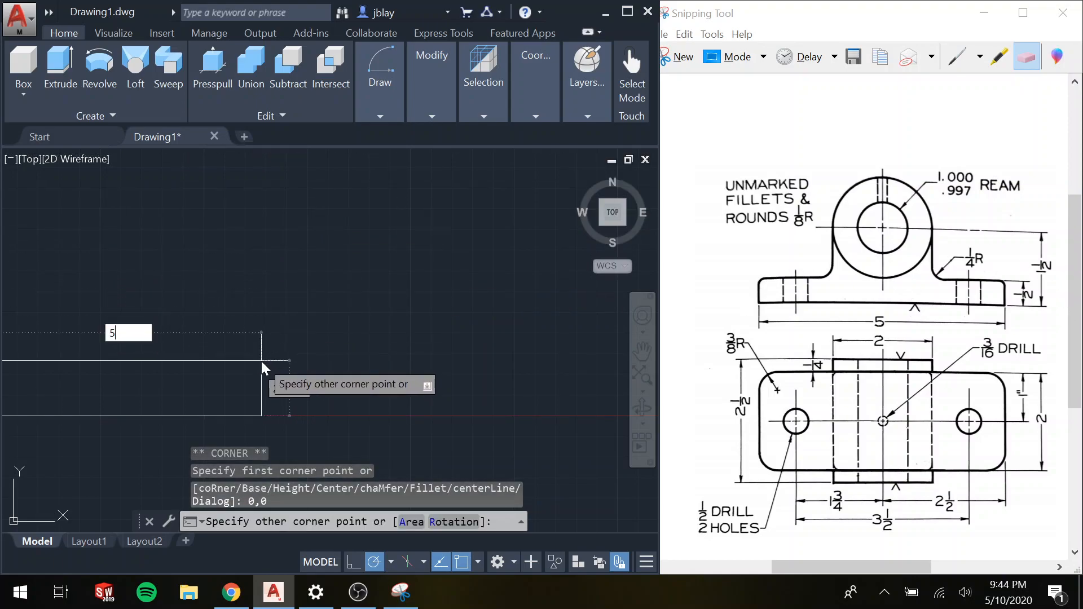
key(Tab)
text(.5)
key(Return)
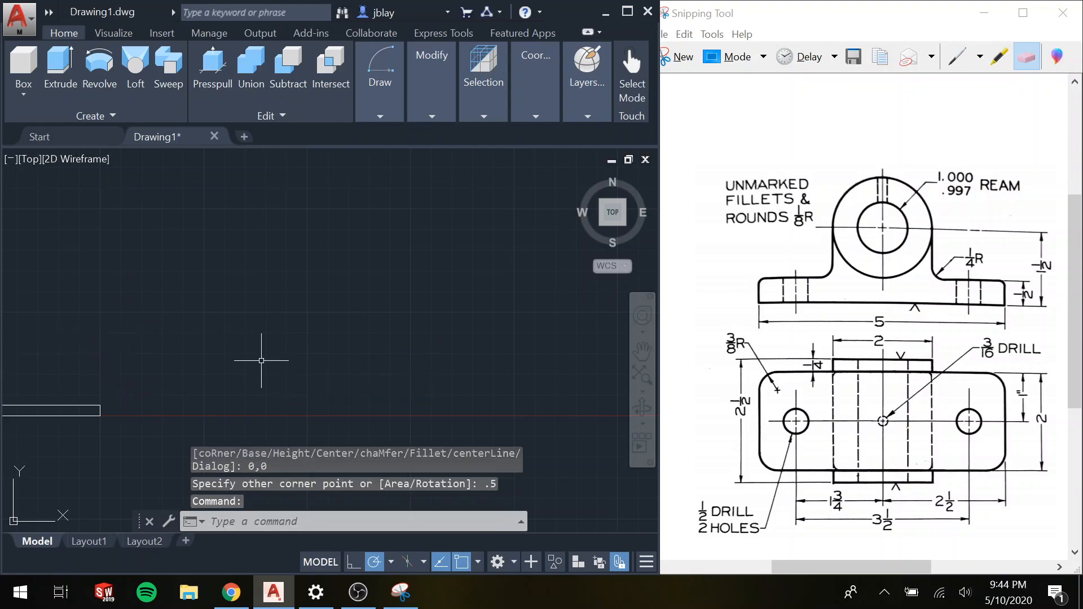
- Place a vertical construction line through the midpoint of the rectangle's top edge
mouse_move(274, 380)
middle_down()
mouse_move(322, 372)
mouse_move(264, 375)
middle_up()
scroll(322, 372, up, 5)
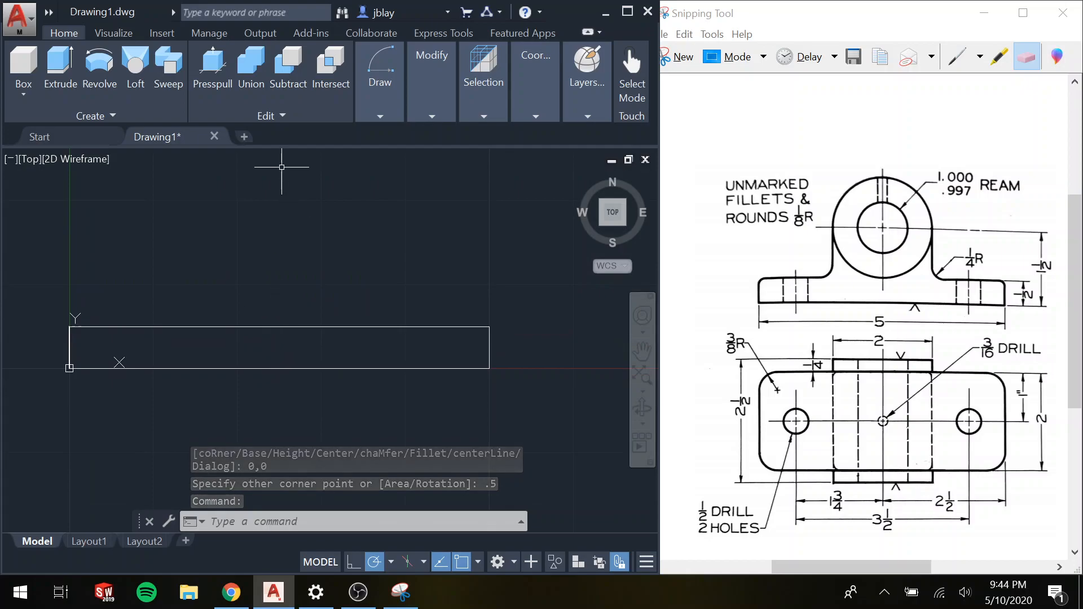
text(constructionline)
key(Return)
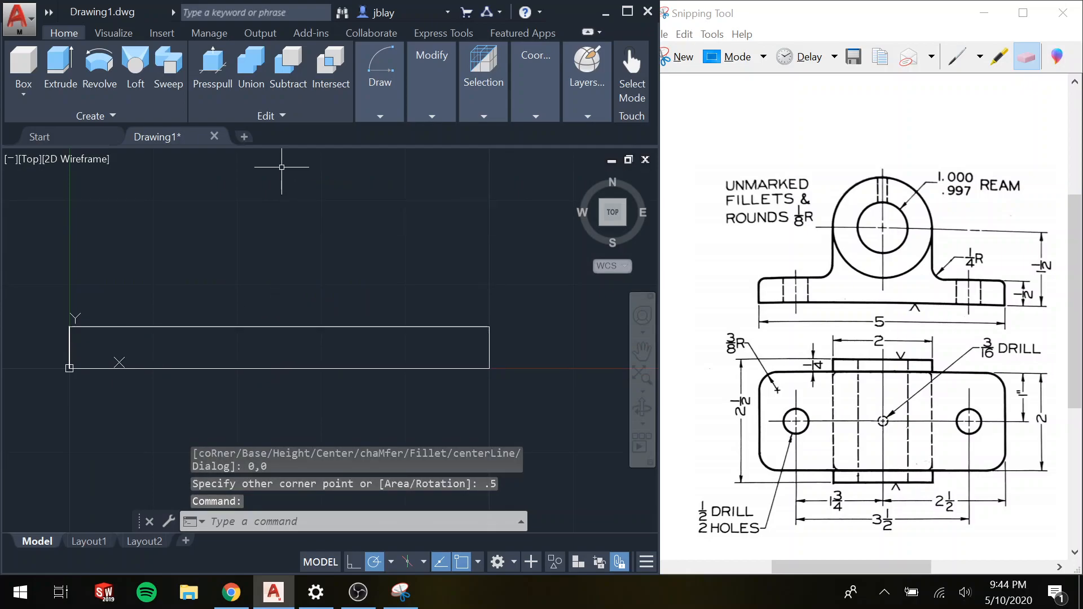
click(312, 241)
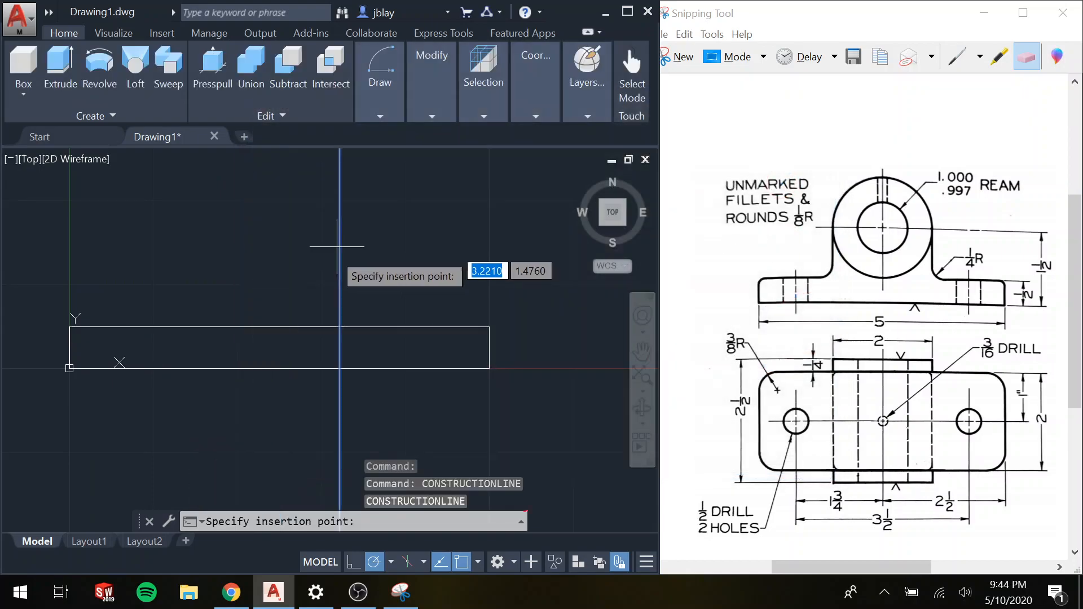
click(279, 328)
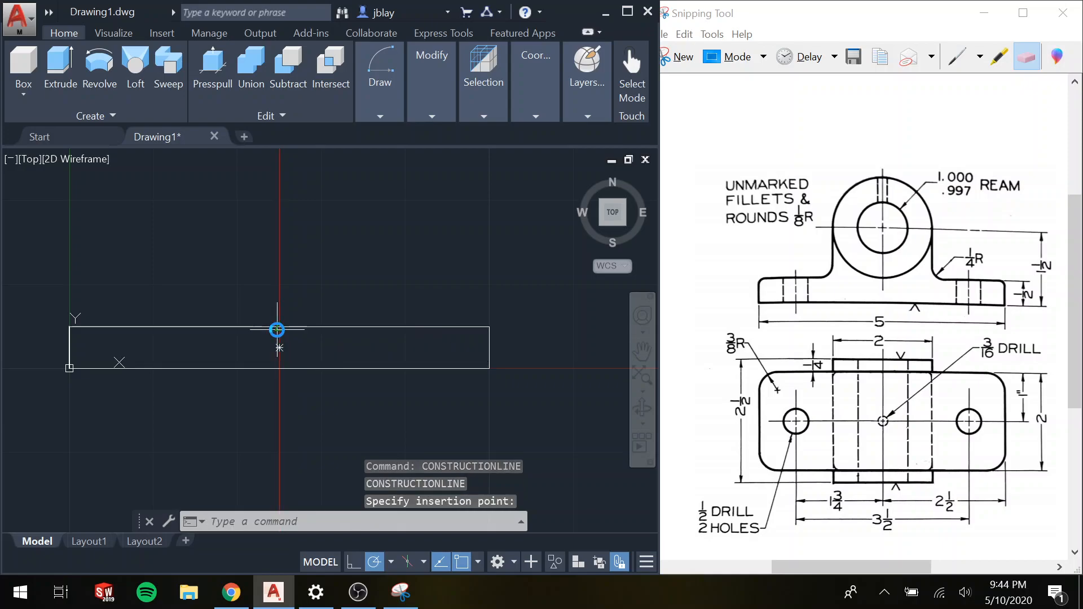
key(Escape)
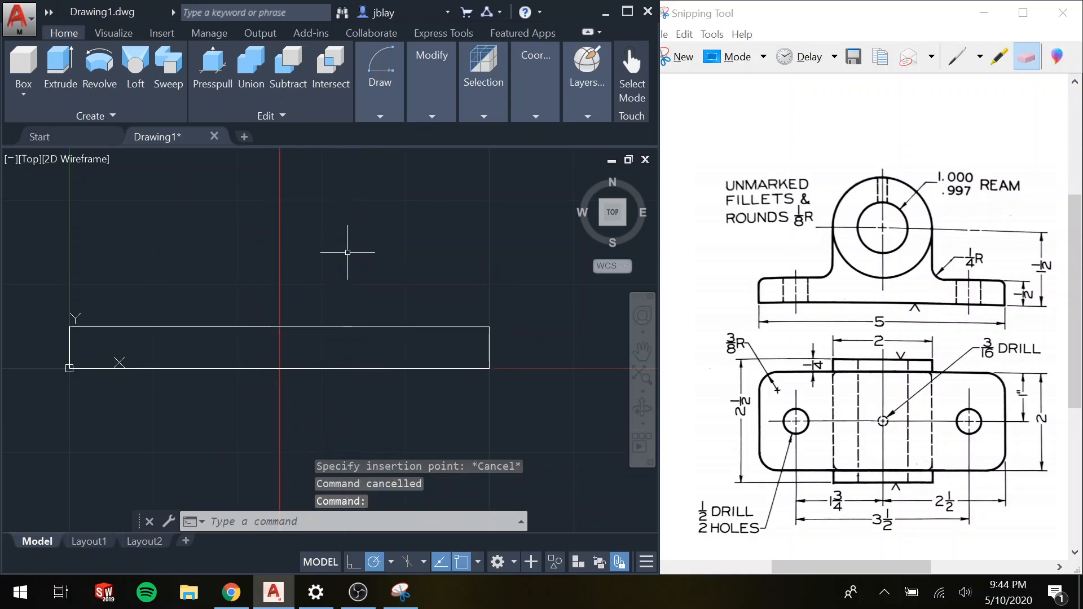
- Place a horizontal construction line along the rectangle's top edge, through its midpoint
key(Return)
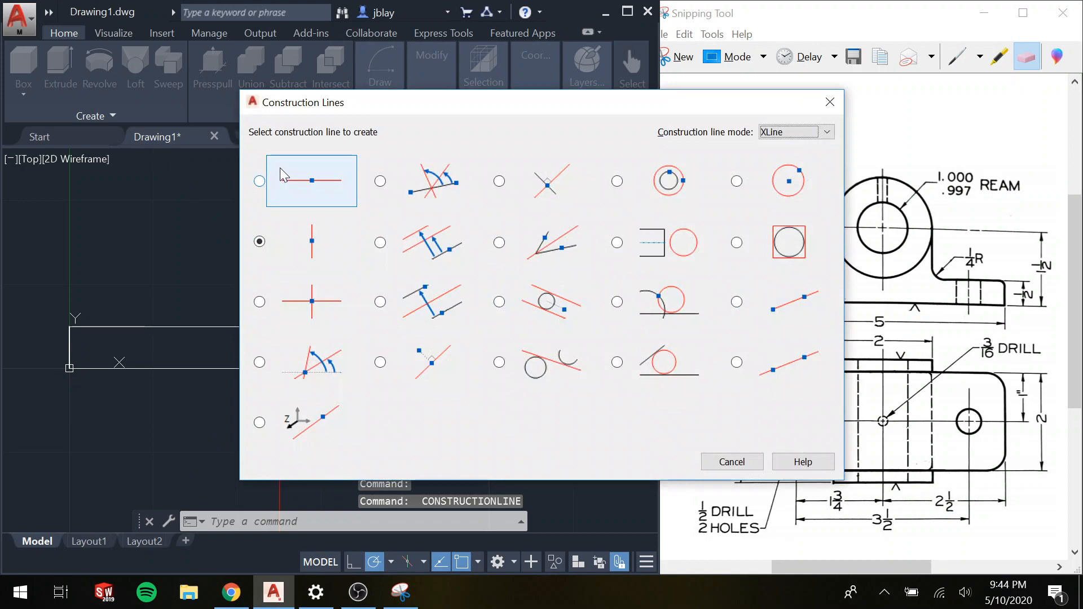
click(312, 181)
click(281, 327)
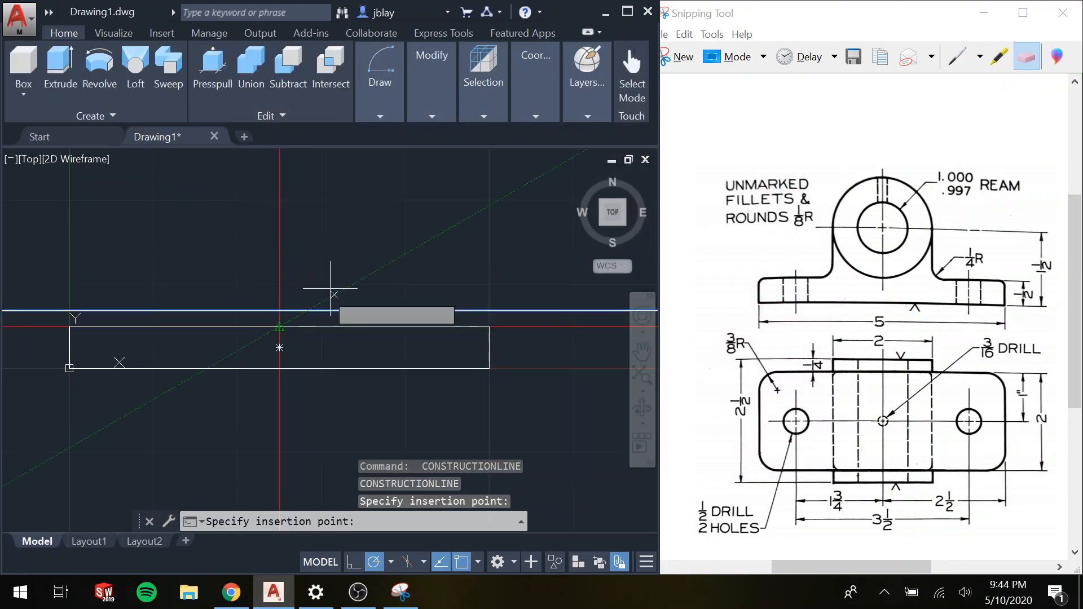
key(Escape)
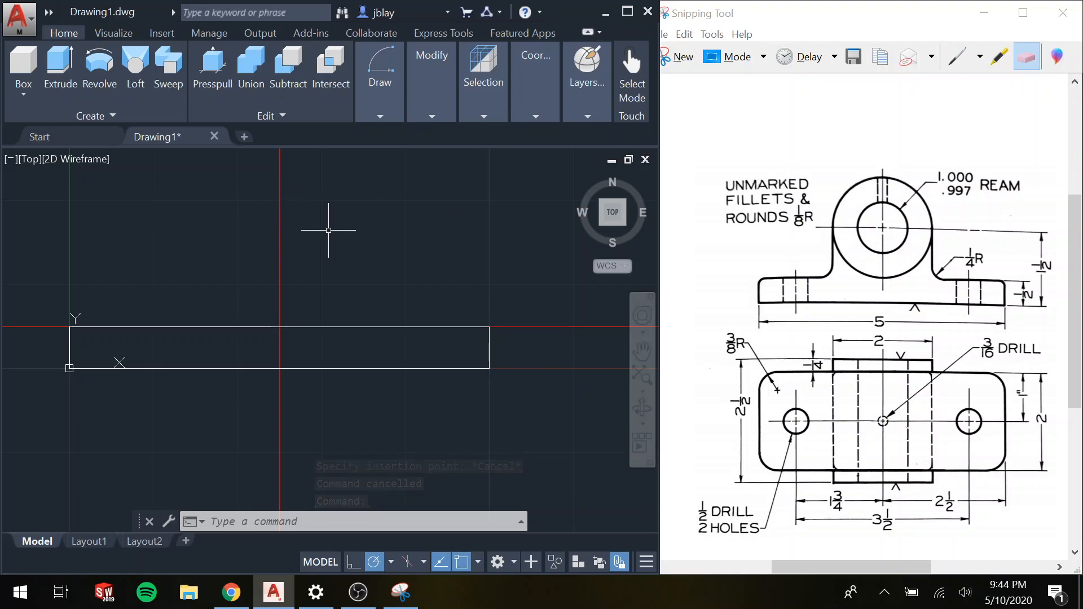
text(offset)
key(Return)
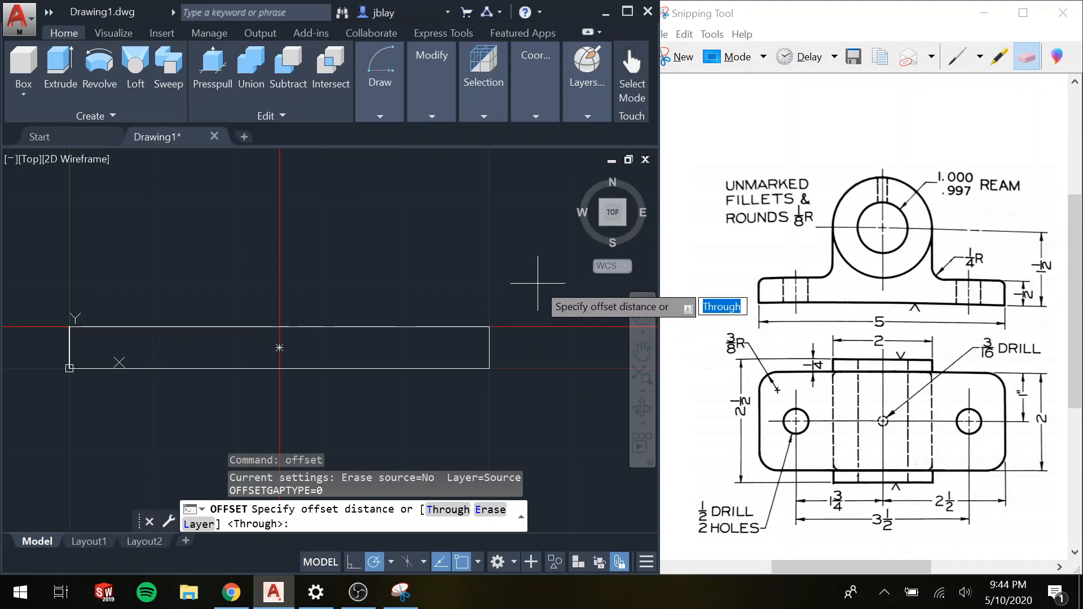
text(1)
key(Return)
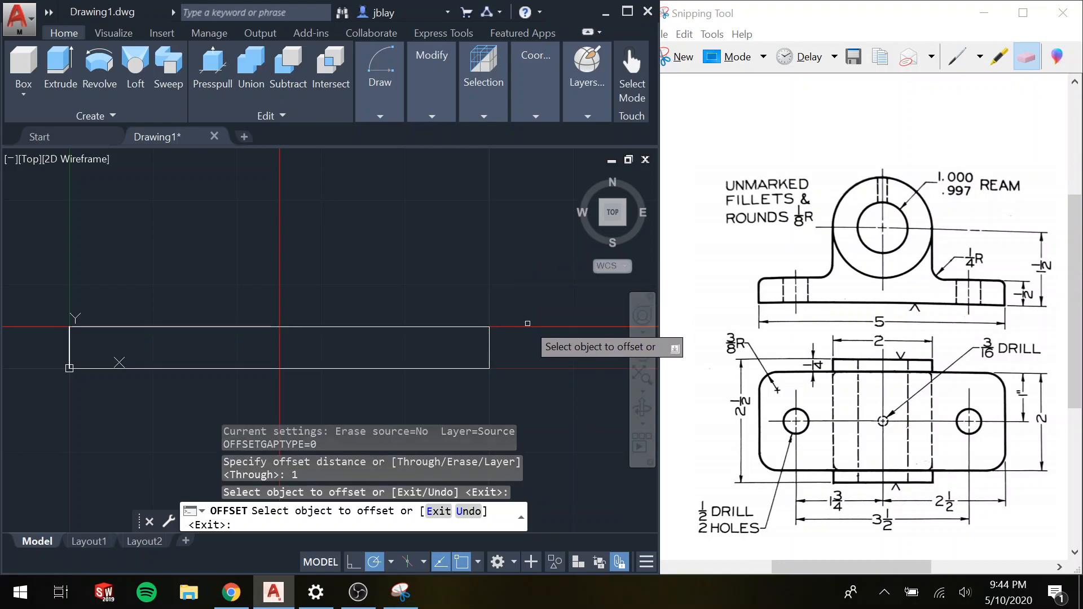
key(Escape)
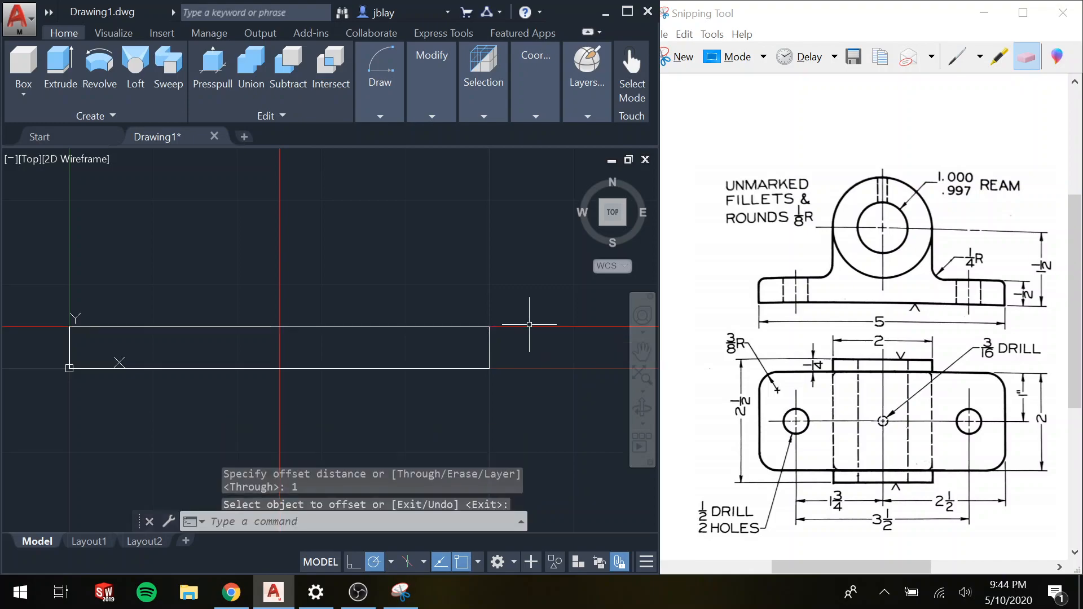
- Offset the horizontal construction line 1 unit upward from the rectangle's top edge
text(offset)
key(Return)
text(1)
key(Return)
click(528, 327)
click(520, 255)
key(Escape)
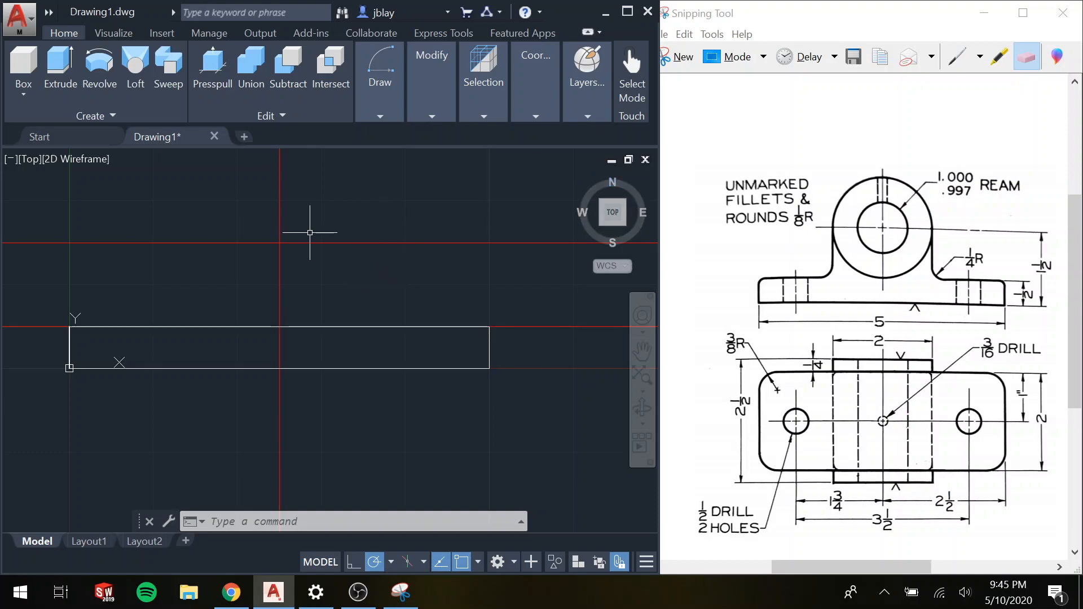
- Try a circle of radius 1 centred where the vertical and upper horizontal construction lines cross, and undo it
click(354, 205)
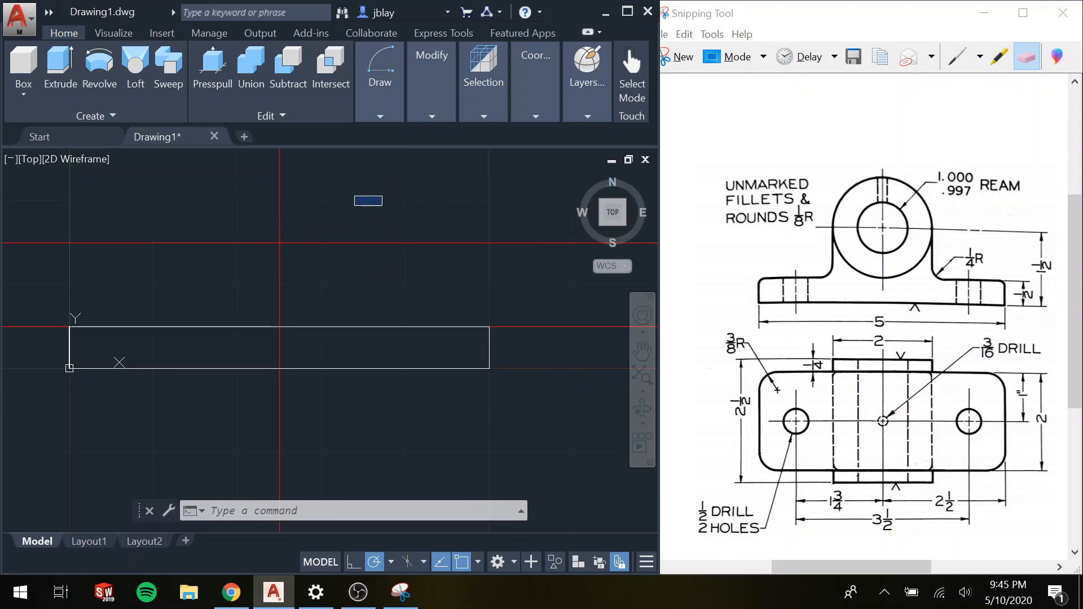
click(382, 196)
text(c)
key(Return)
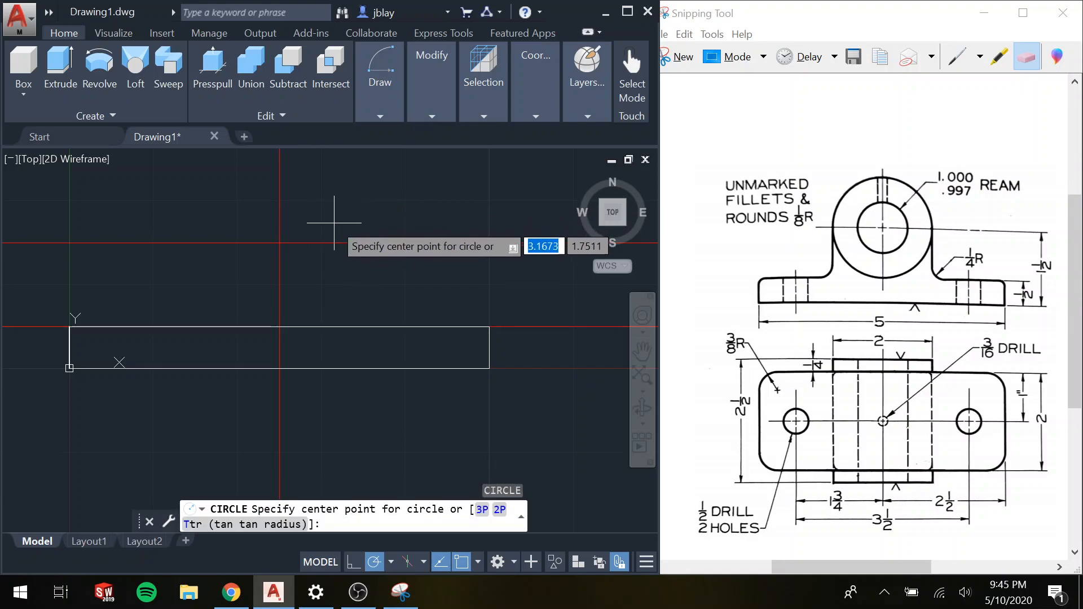
click(280, 242)
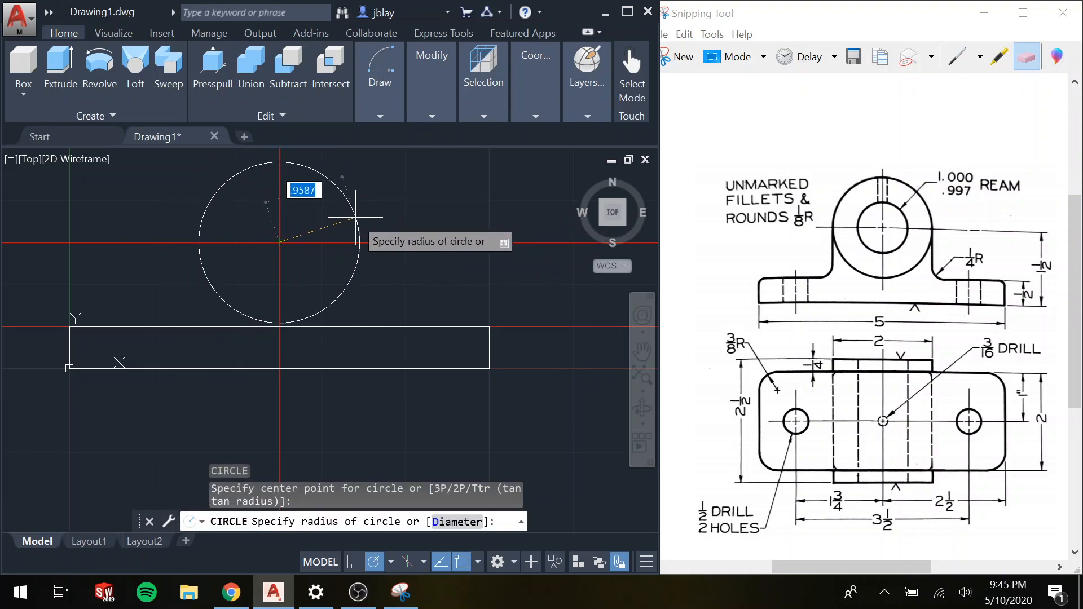
text(1)
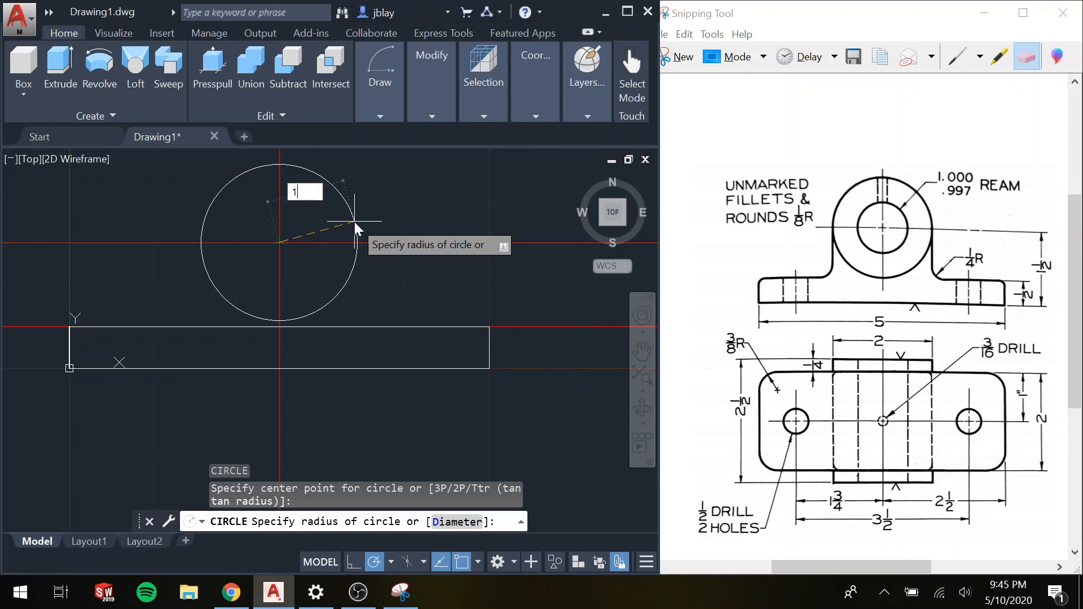
key(Return)
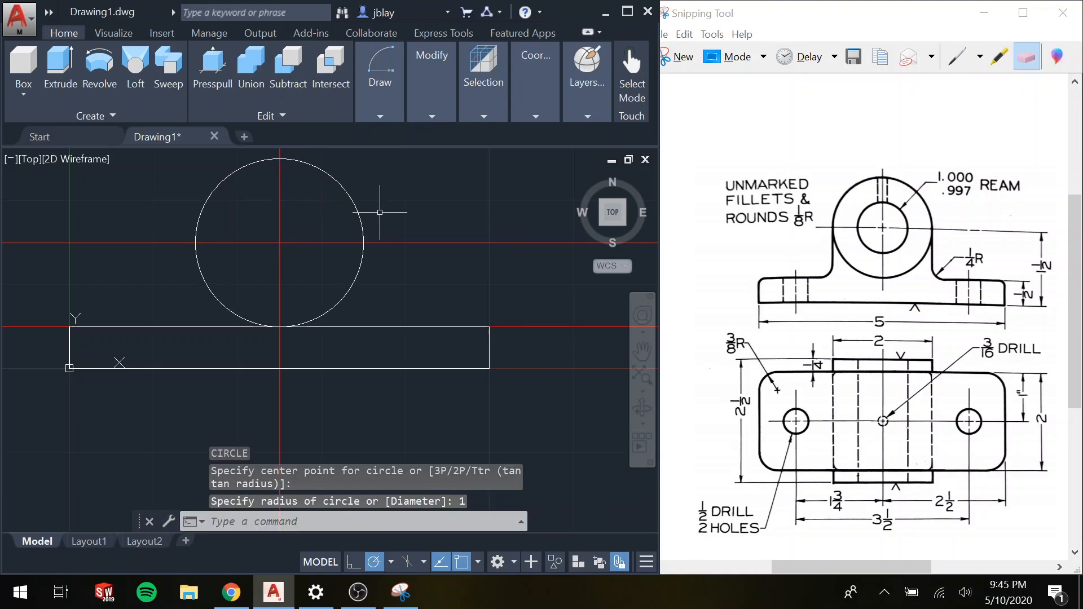
key(Escape)
key(ctrl+z)
- Draw the bore circle with radius .5, centred where the vertical and upper horizontal construction lines cross
text(c)
key(Return)
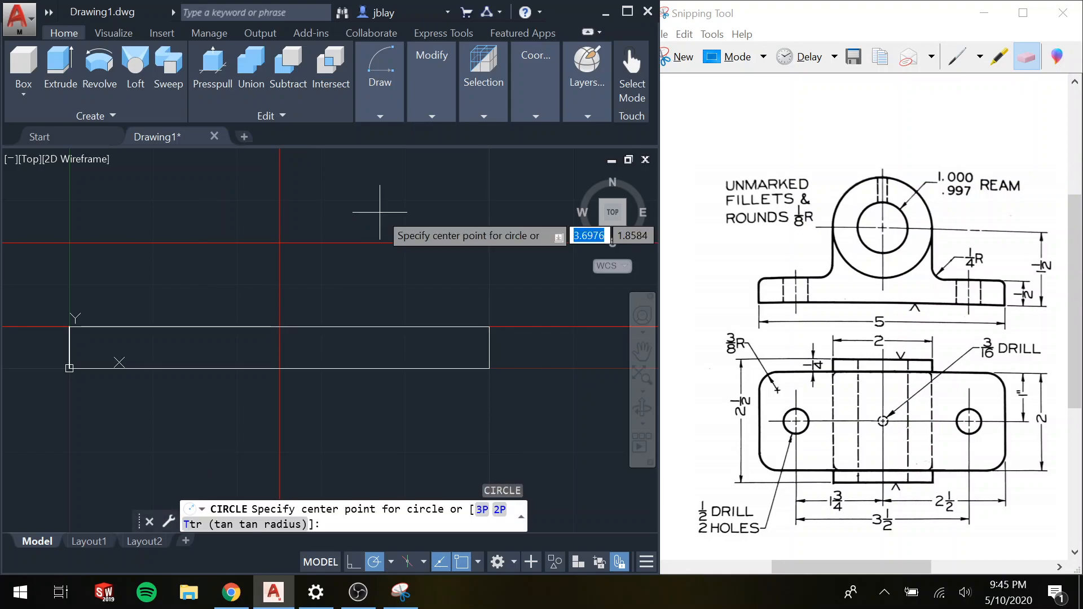
click(280, 242)
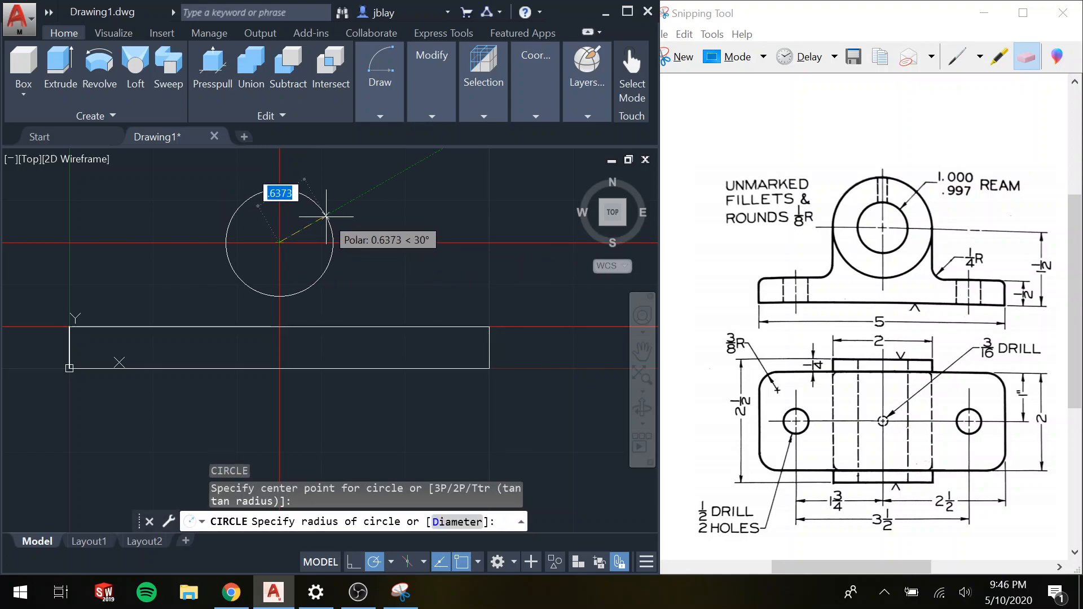
text(.5)
key(Return)
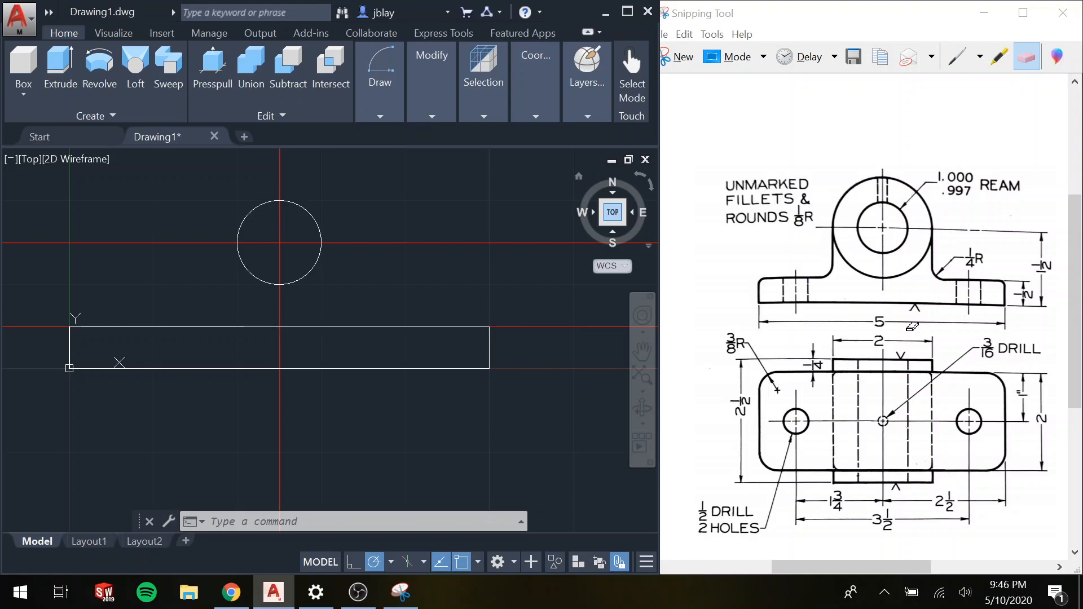
- Draw a concentric outer circle of radius 1 around the bore circle
click(336, 221)
key(Escape)
text(c)
key(Return)
key(Escape)
key(Return)
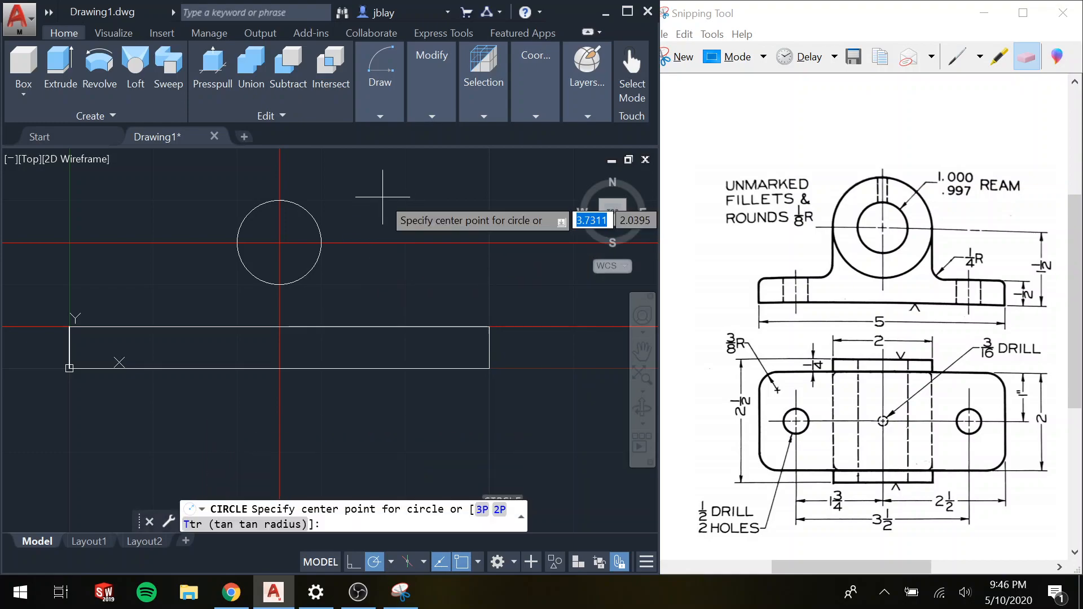
click(280, 243)
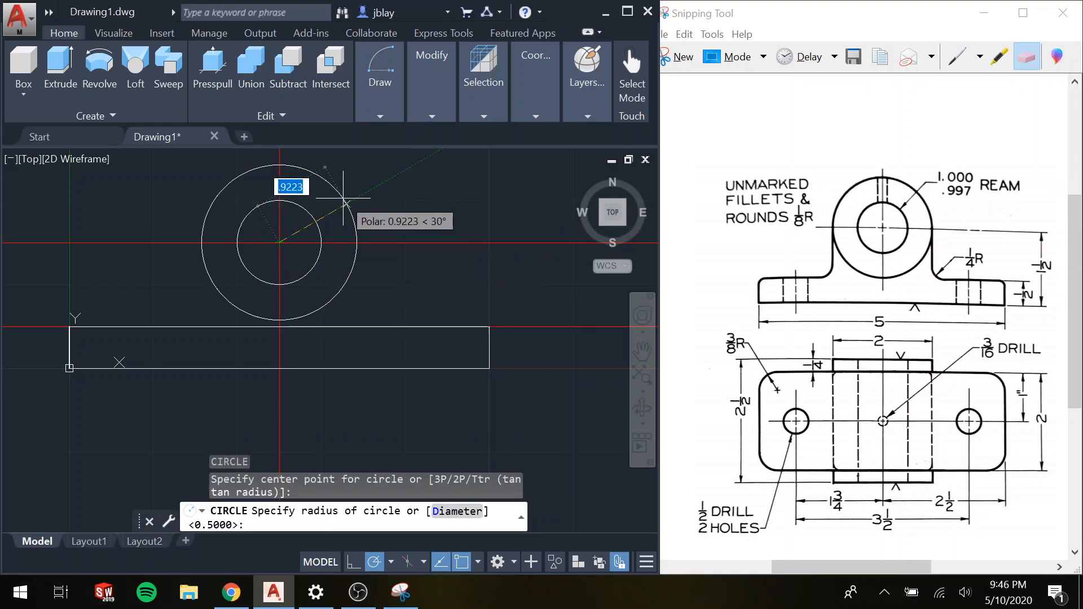
text(1)
key(Return)
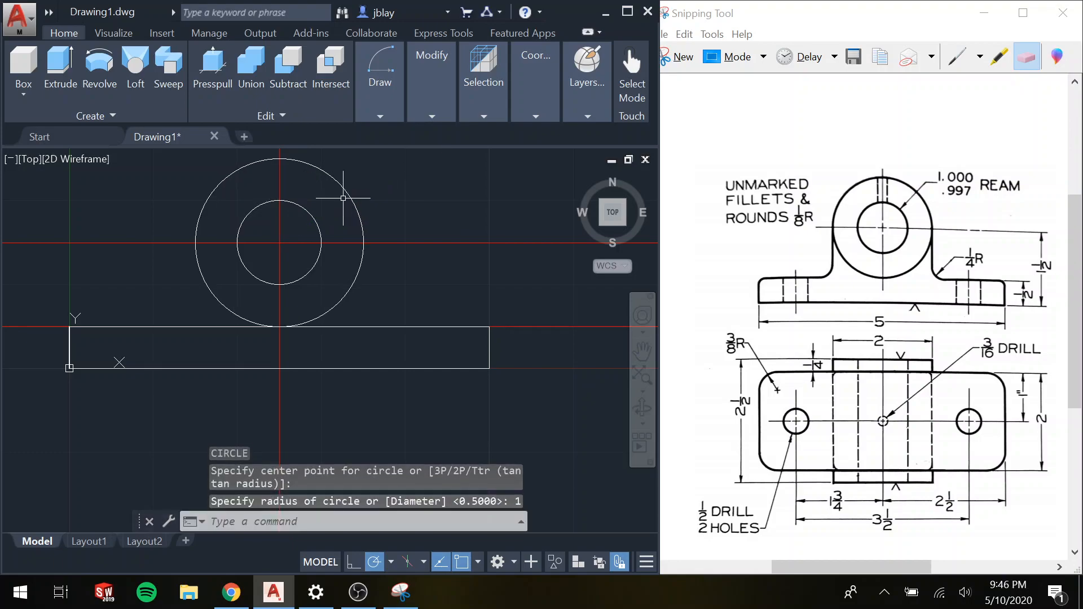
- Draw vertical lines from the outer circle's left and right quadrants down to the base rectangle's top edge
text(l)
key(Return)
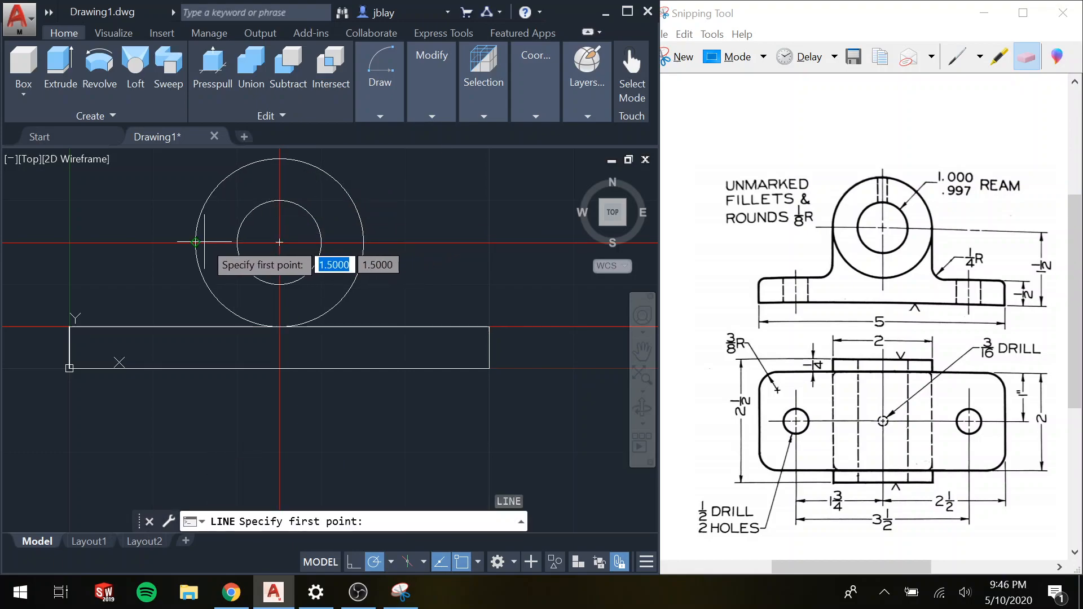
click(195, 243)
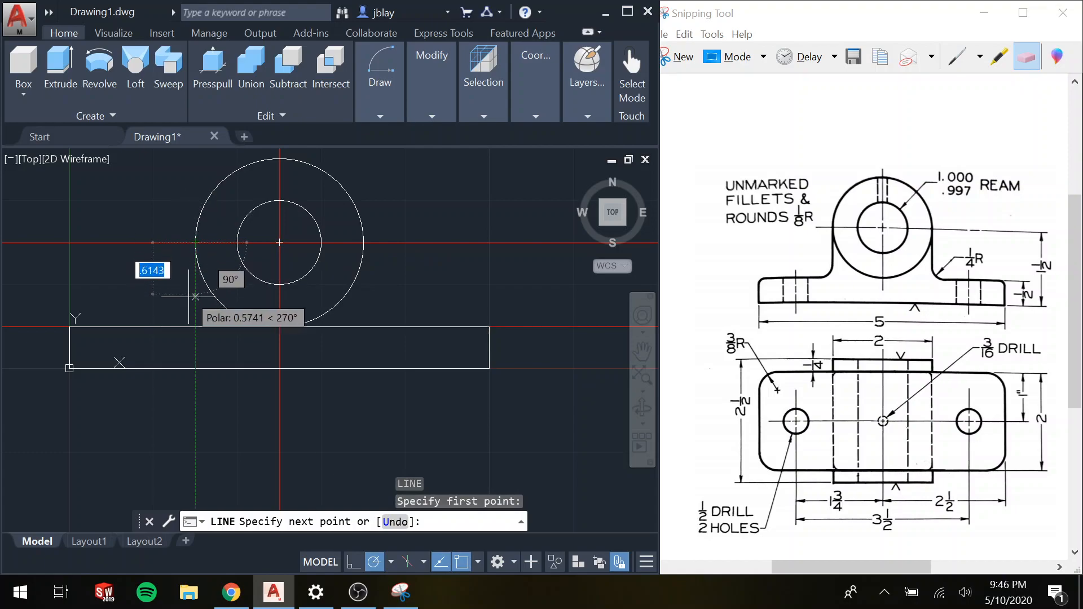
click(196, 326)
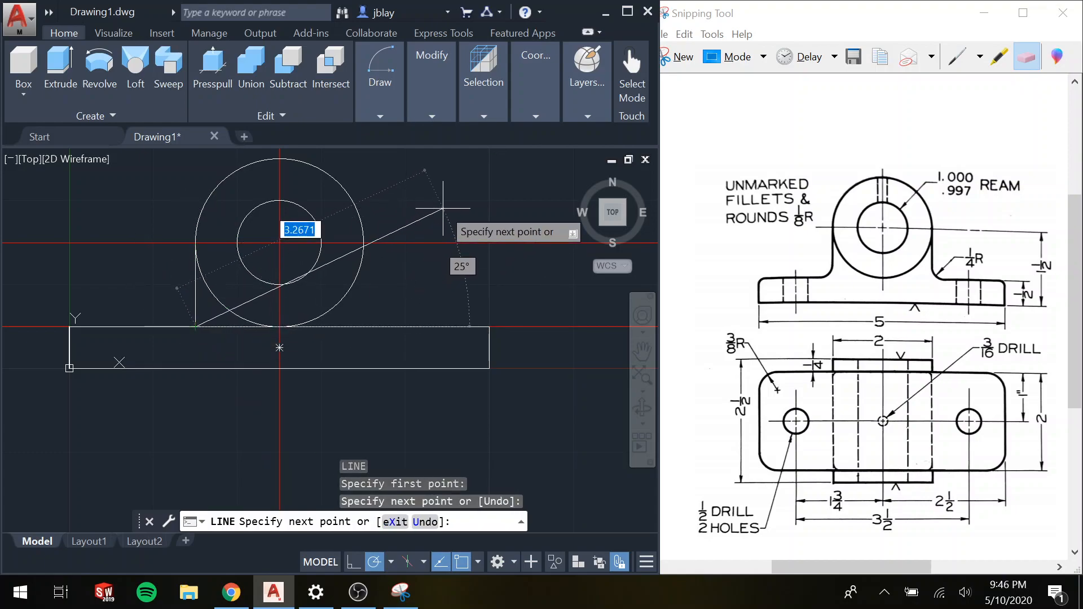
key(Escape)
key(Return)
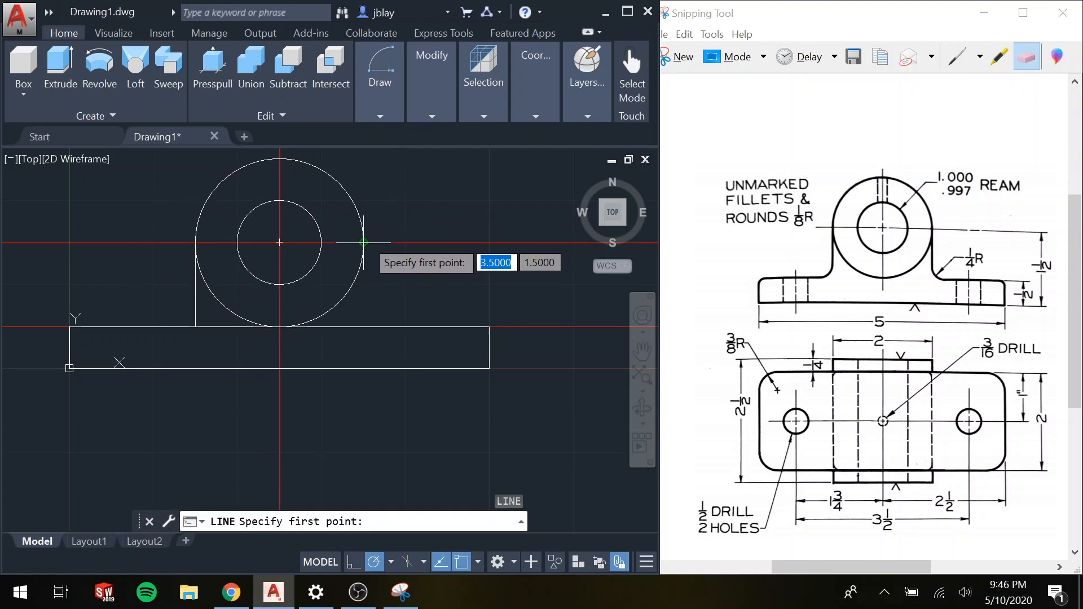
click(364, 242)
click(363, 326)
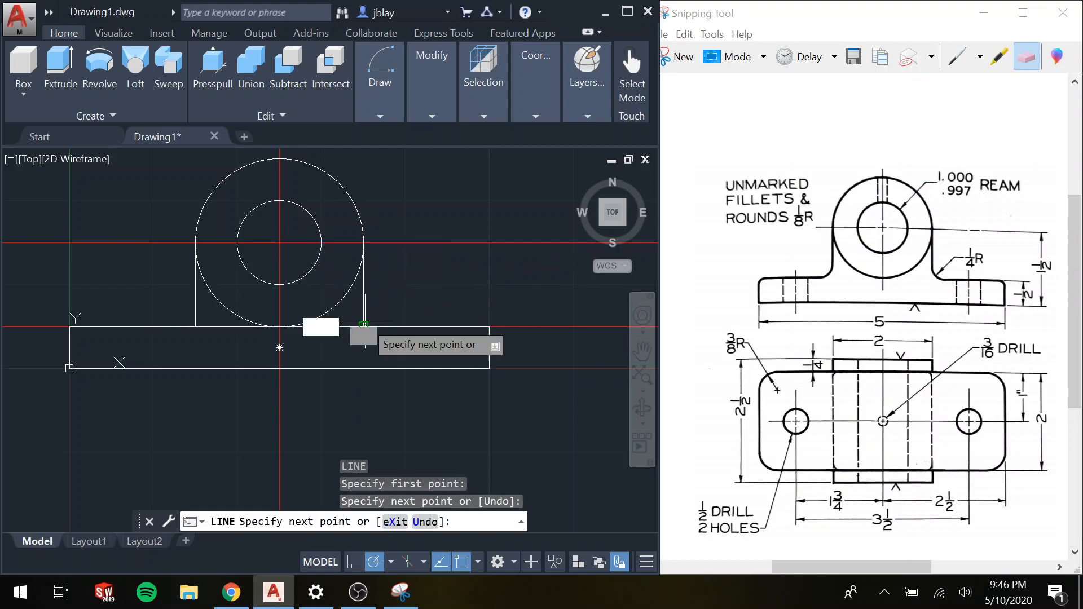
- Trim away the part of the base rectangle's top edge that lies between the two vertical side lines
key(Escape)
text(trim)
key(Return)
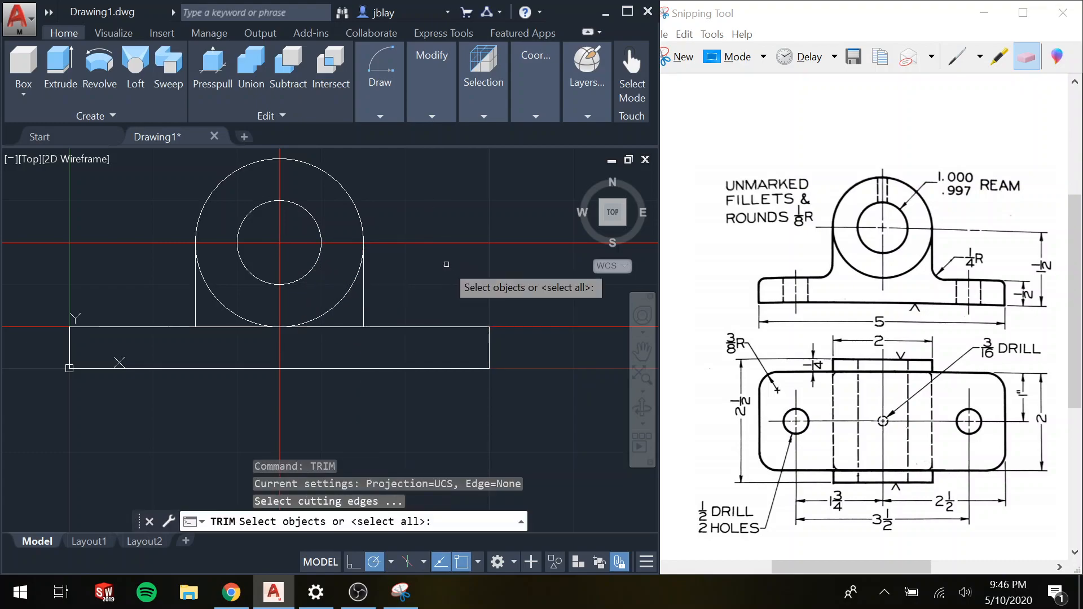
key(Return)
click(333, 327)
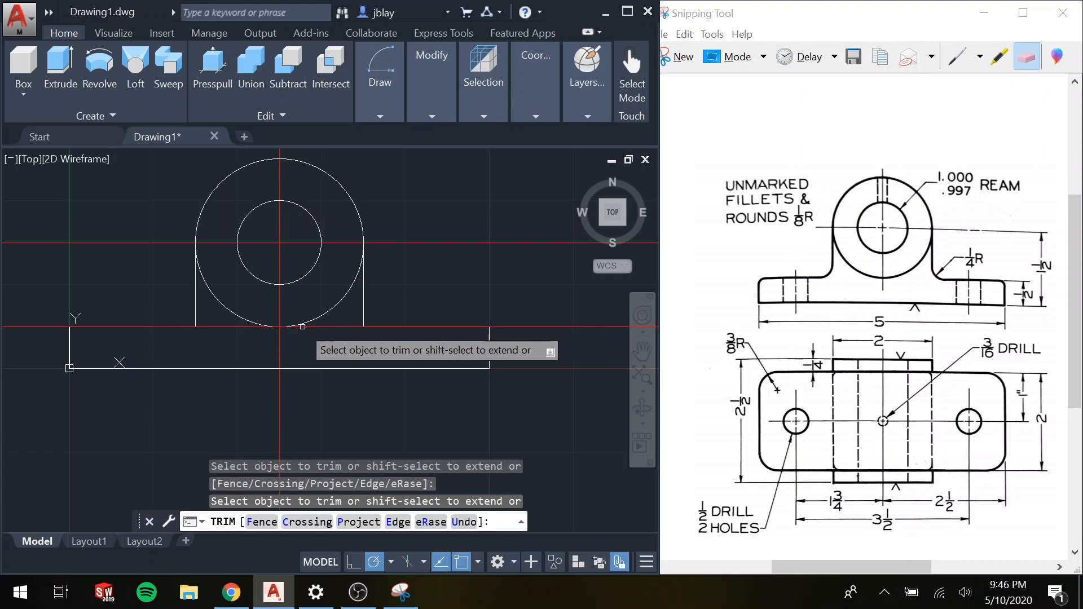
click(238, 328)
key(Return)
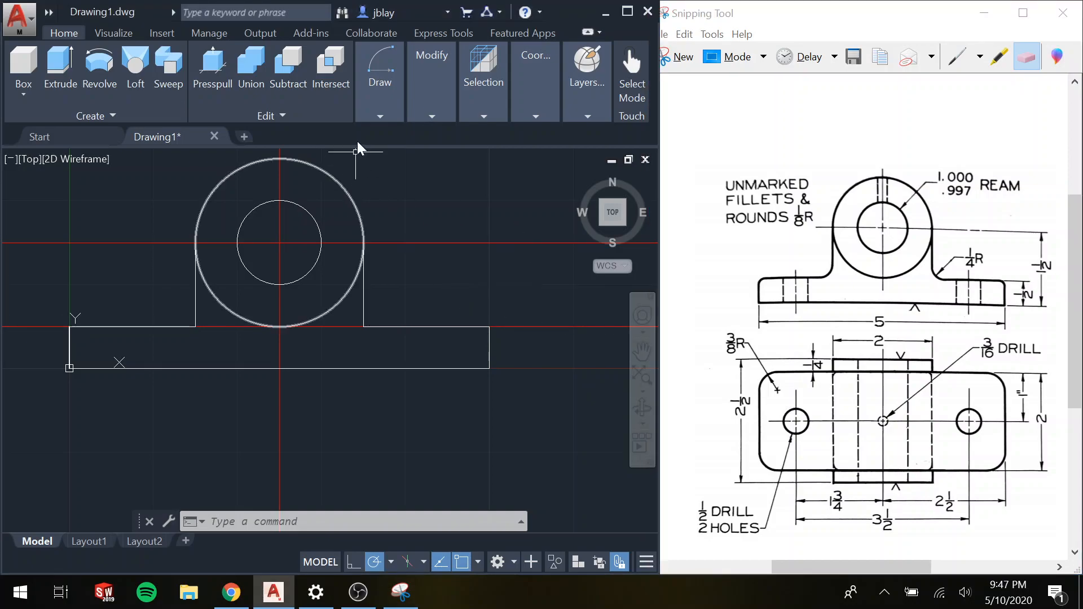
- Turn off the AM_CL construction line layer
click(587, 108)
click(538, 139)
click(456, 176)
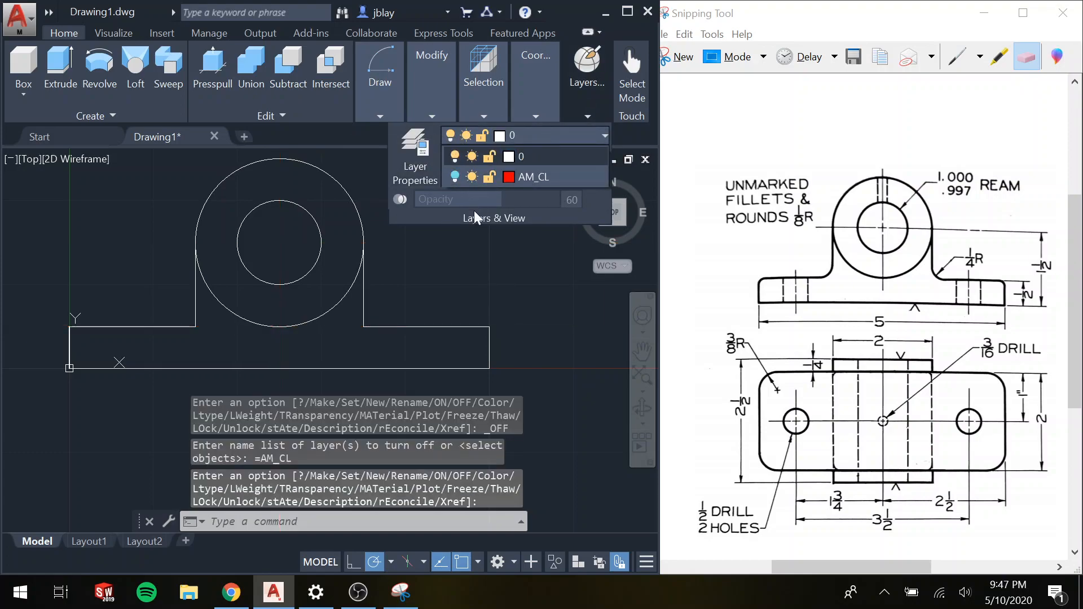
click(374, 601)
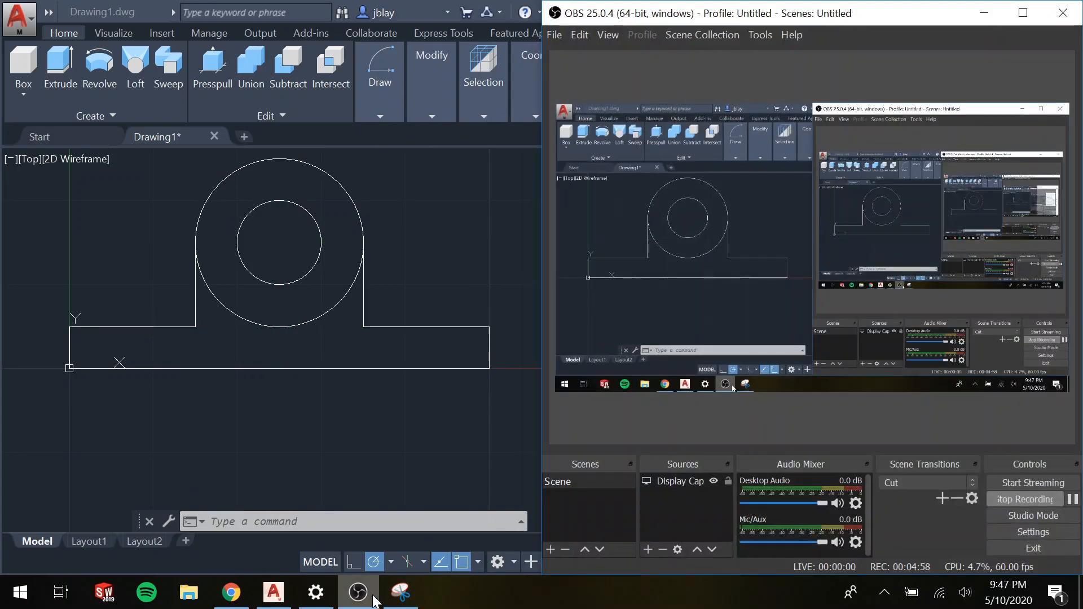
click(372, 599)
click(485, 258)
click(499, 212)
- Orbit to a 3D view and join the base outline and the vertical side lines into one polyline
shift+middle_drag(469, 244, 547, 175)
mouse_move(503, 274)
middle_down()
mouse_move(532, 309)
mouse_move(544, 287)
middle_up()
scroll(492, 285, down, 2)
click(521, 230)
click(259, 446)
text(join)
key(Return)
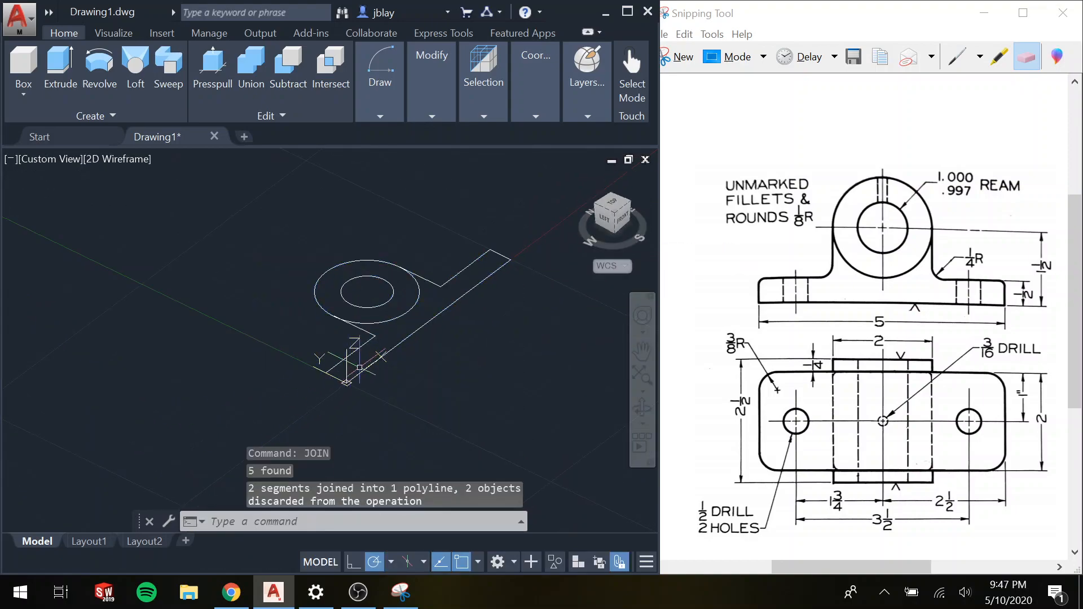
click(375, 337)
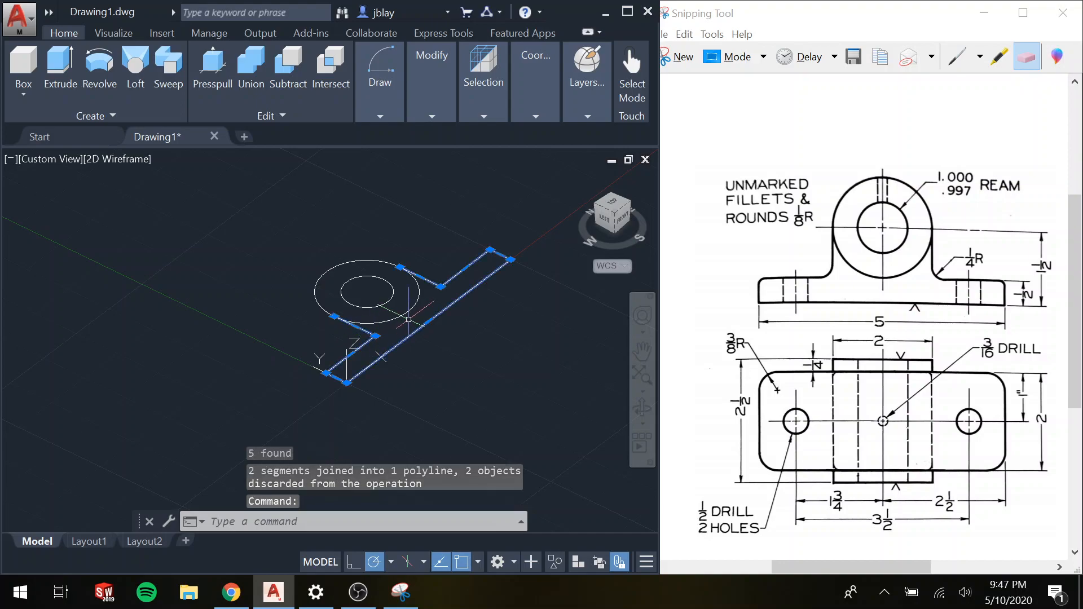
click(410, 311)
key(Escape)
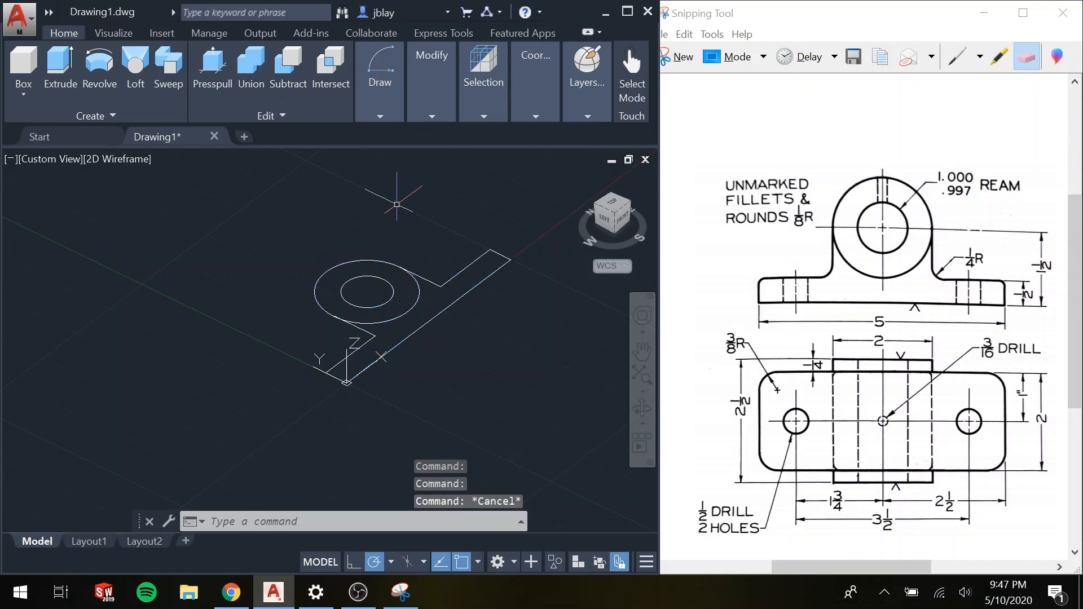
text(extrud)
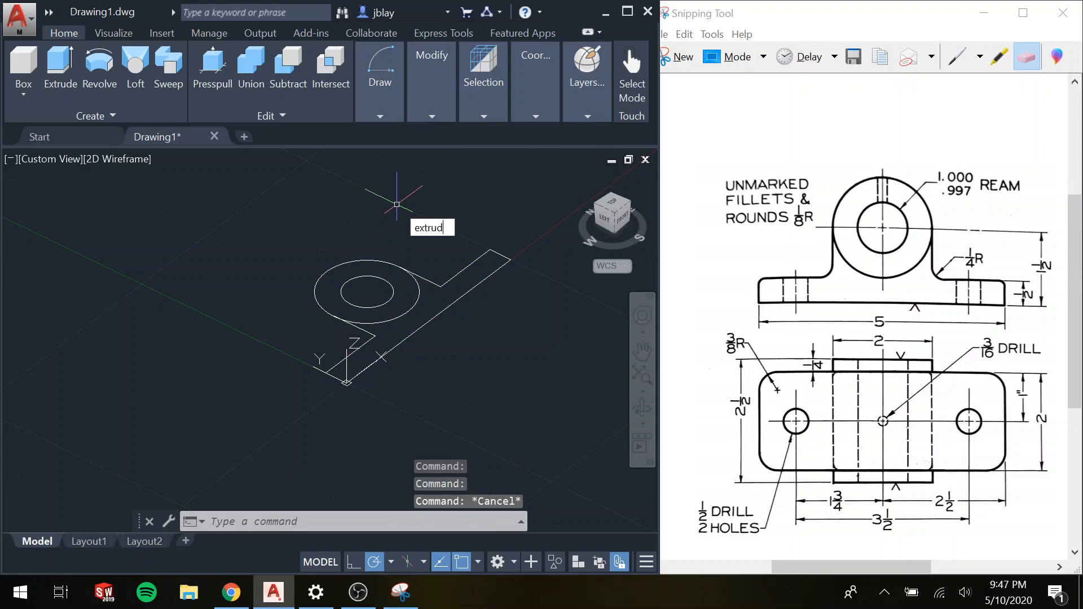
text(e)
key(Return)
click(369, 261)
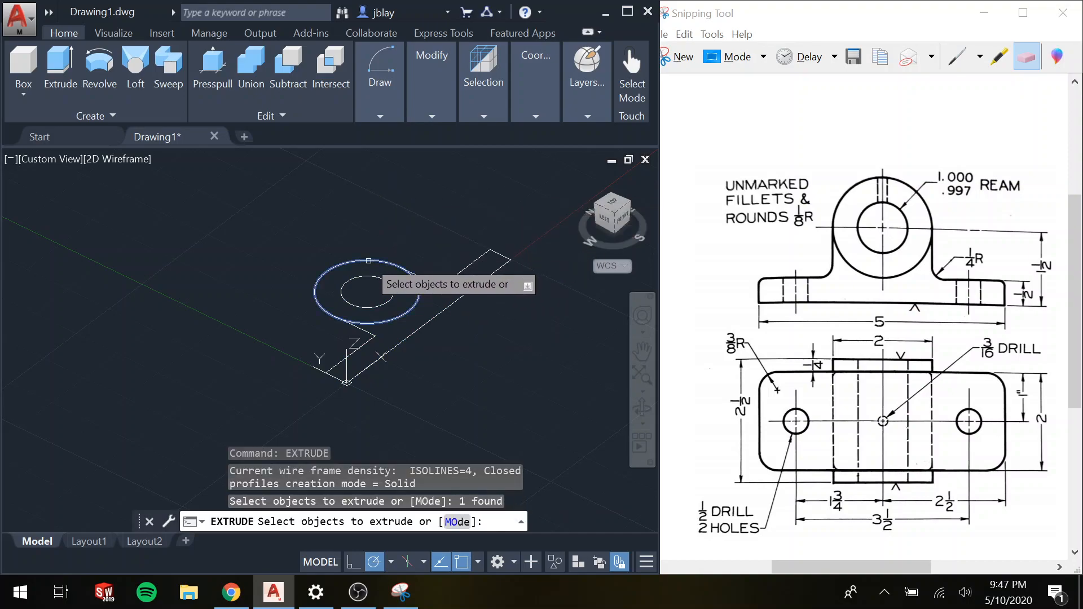
key(Return)
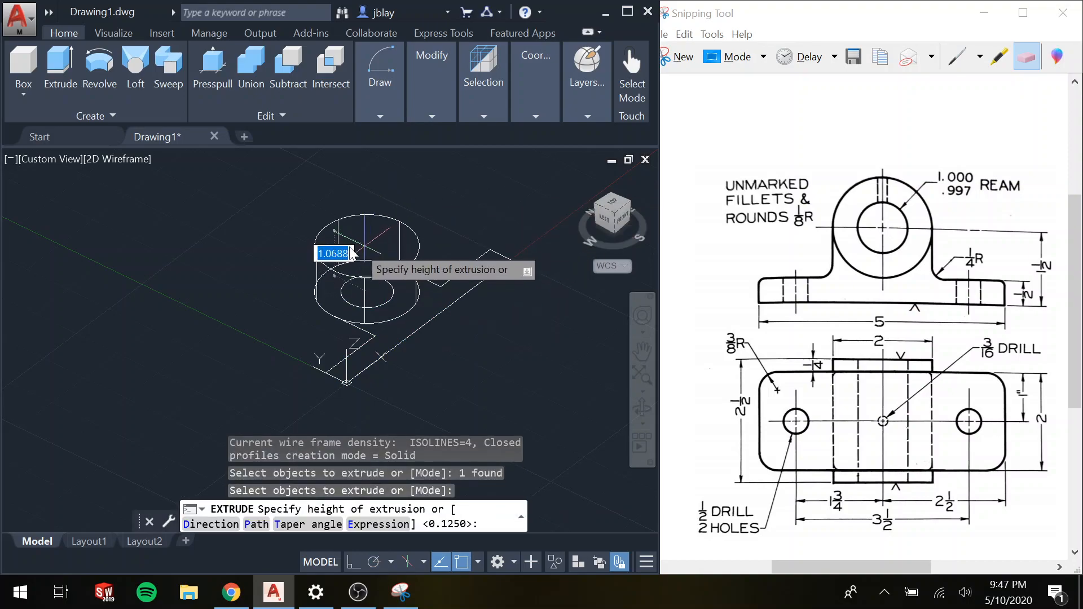
key(Escape)
- Set the viewport's visual style to Conceptual
click(135, 163)
click(207, 216)
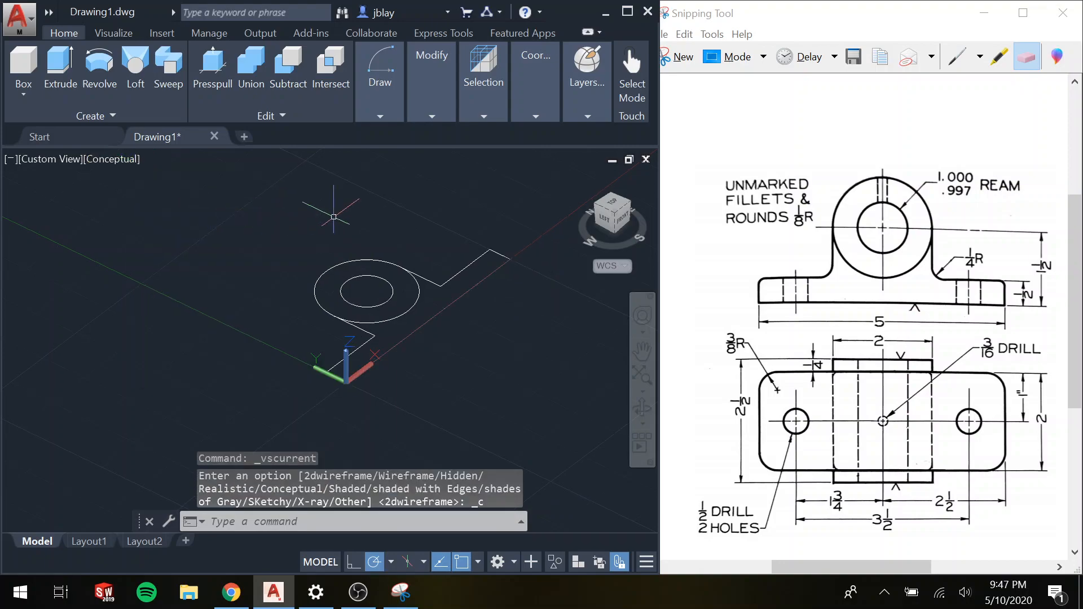
- Extrude the outer boss circle freehand to a height of about 1.23
text(extrude)
key(Return)
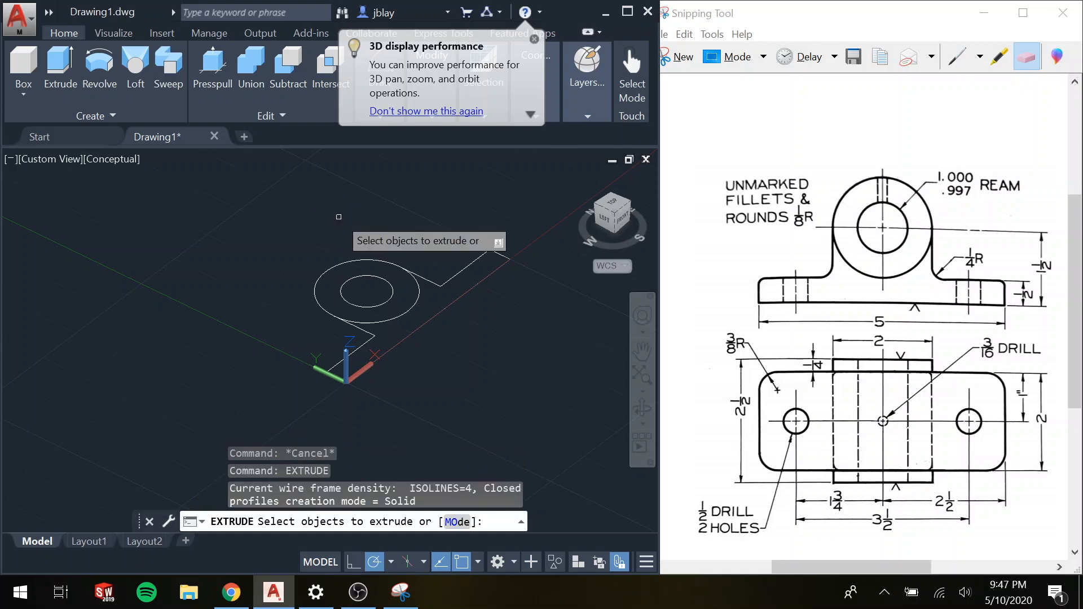
click(352, 260)
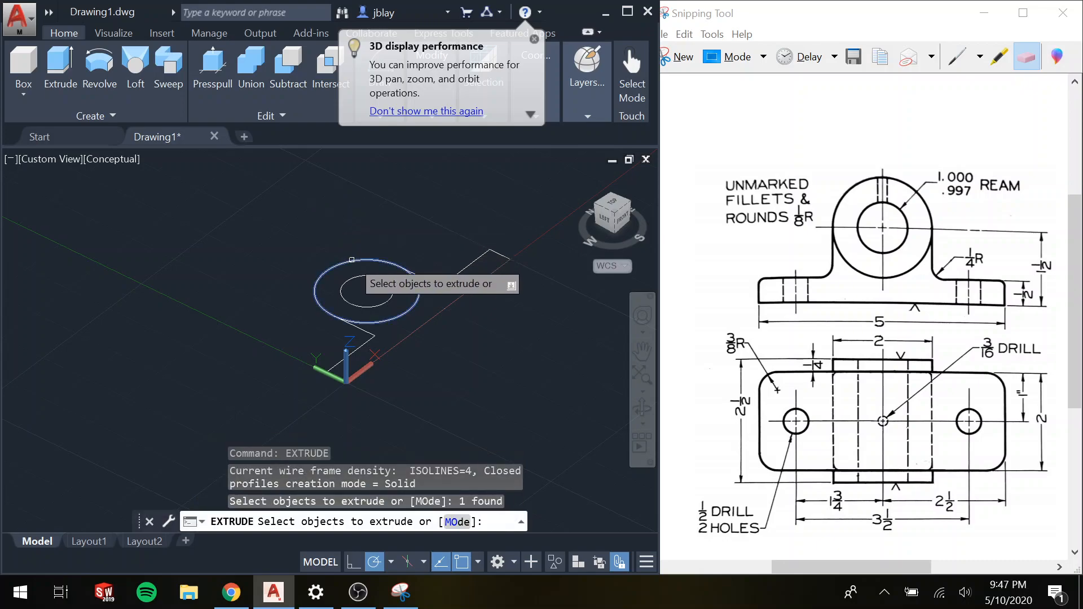
key(Return)
click(366, 240)
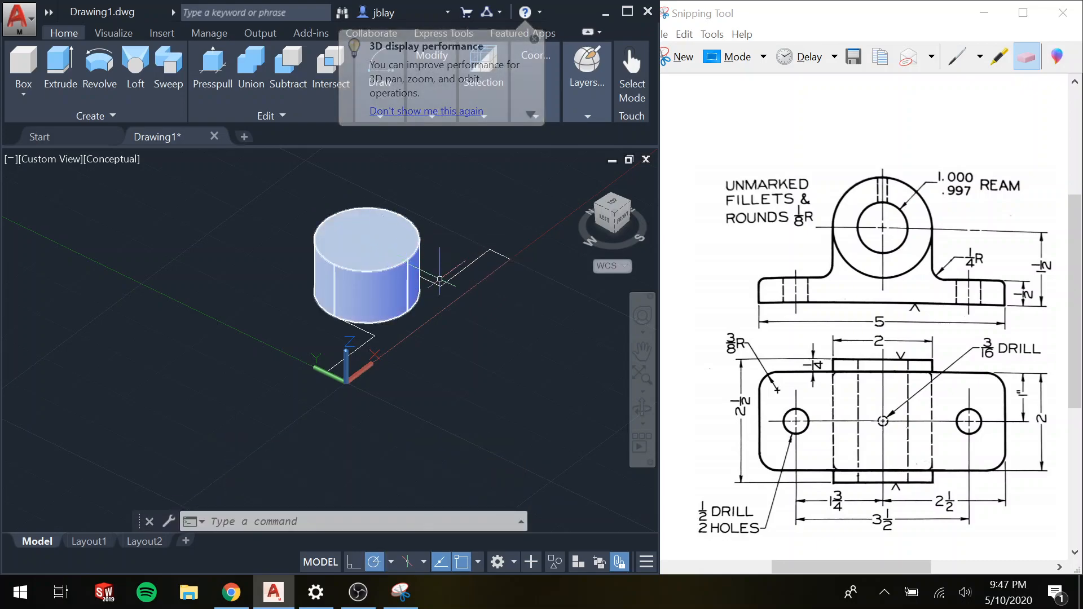
- Try to extrude the joined base profile, and undo the outer circle's extrusion
key(Return)
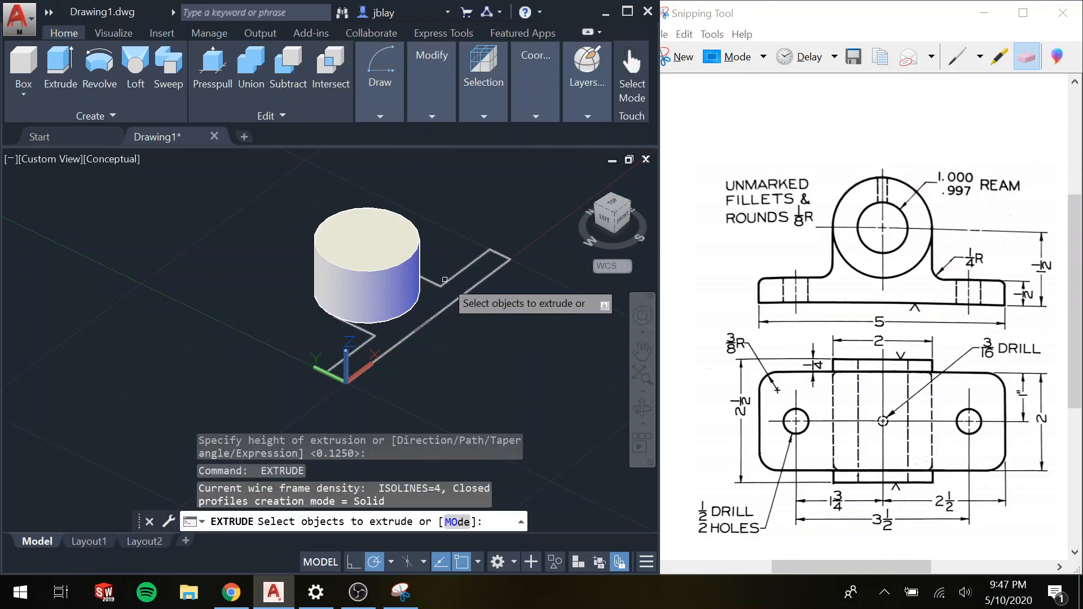
click(443, 277)
key(Return)
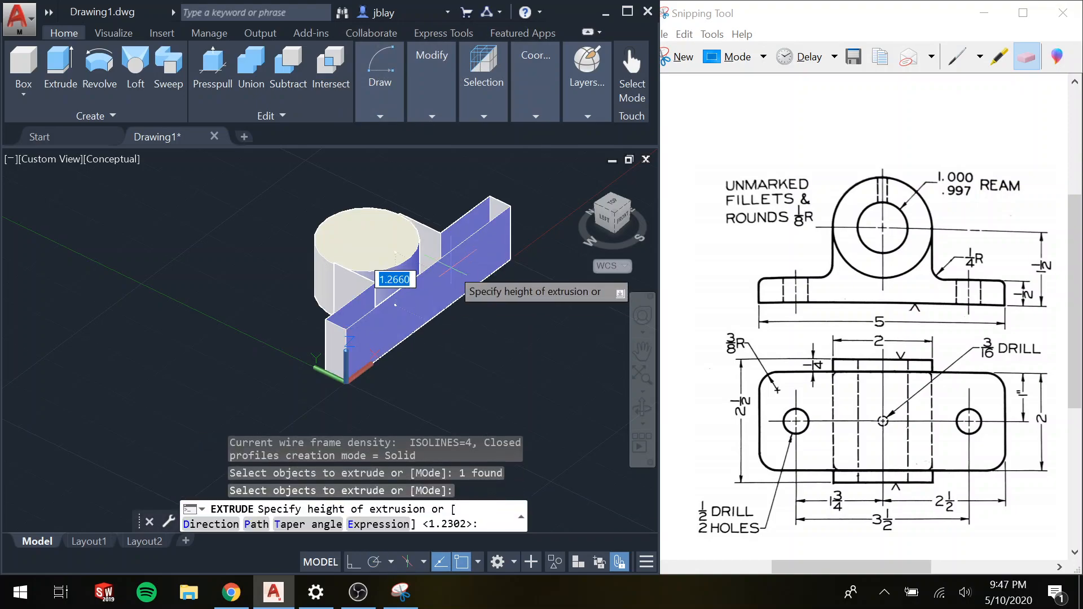
key(Escape)
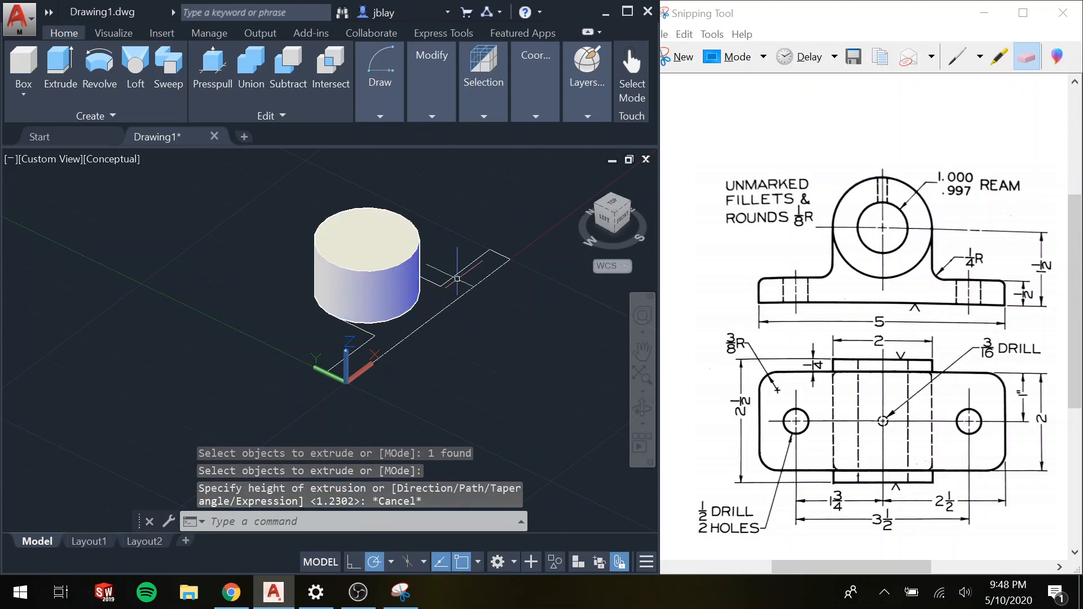
key(ctrl+z)
key(ctrl+z)
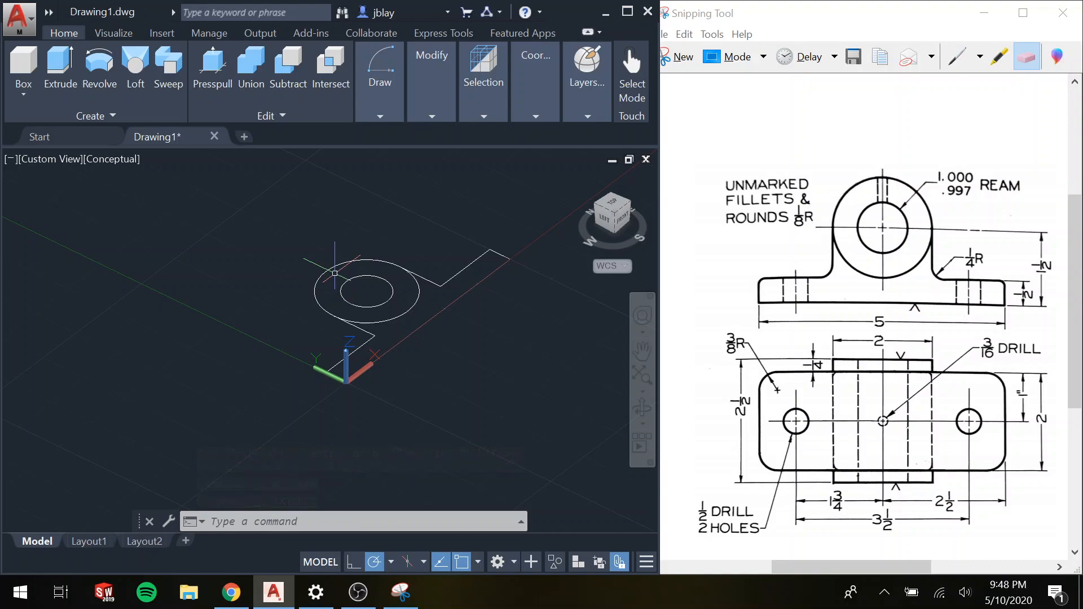
text(extrude)
key(Return)
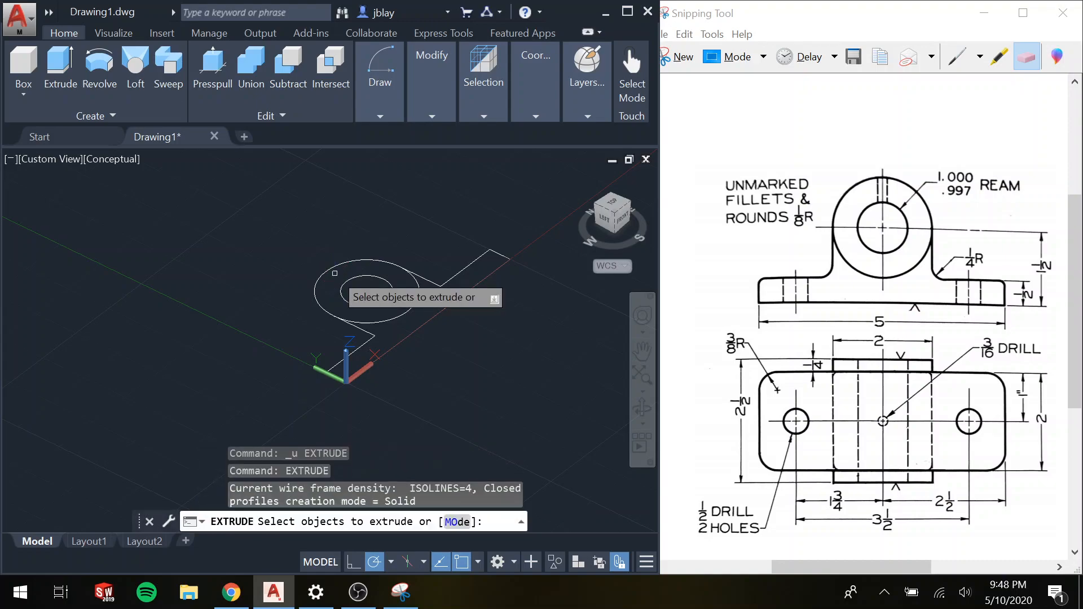
key(ctrl+a)
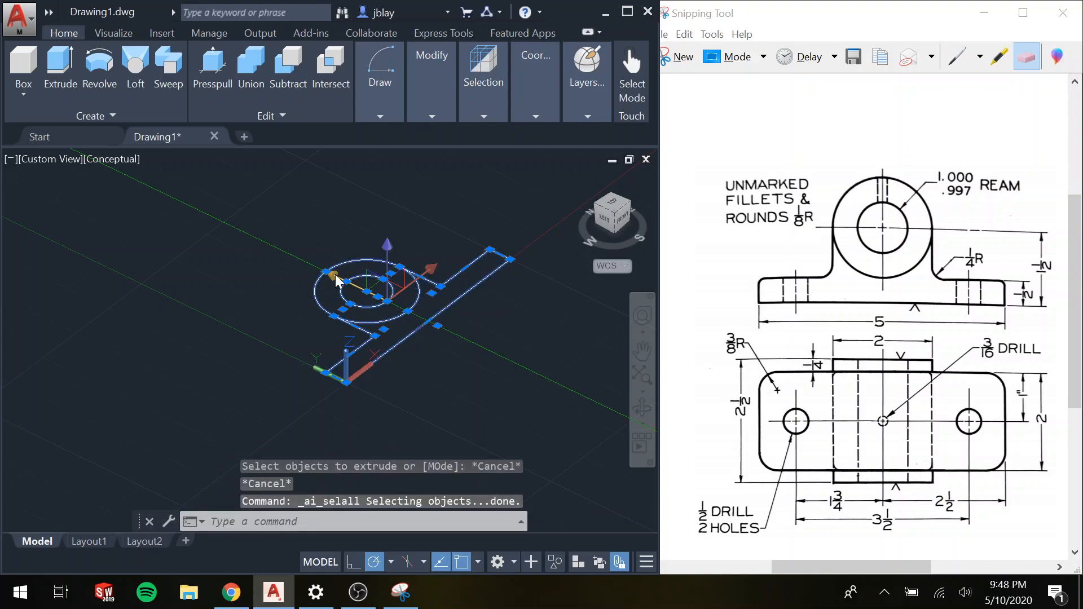
key(Escape)
key(Escape)
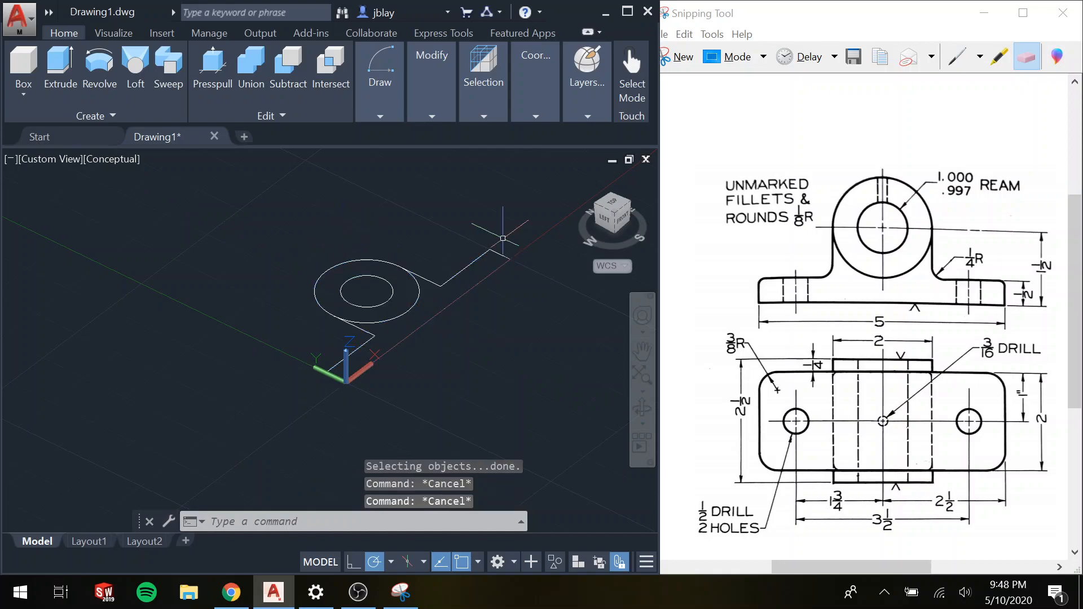
text(extru)
key(Return)
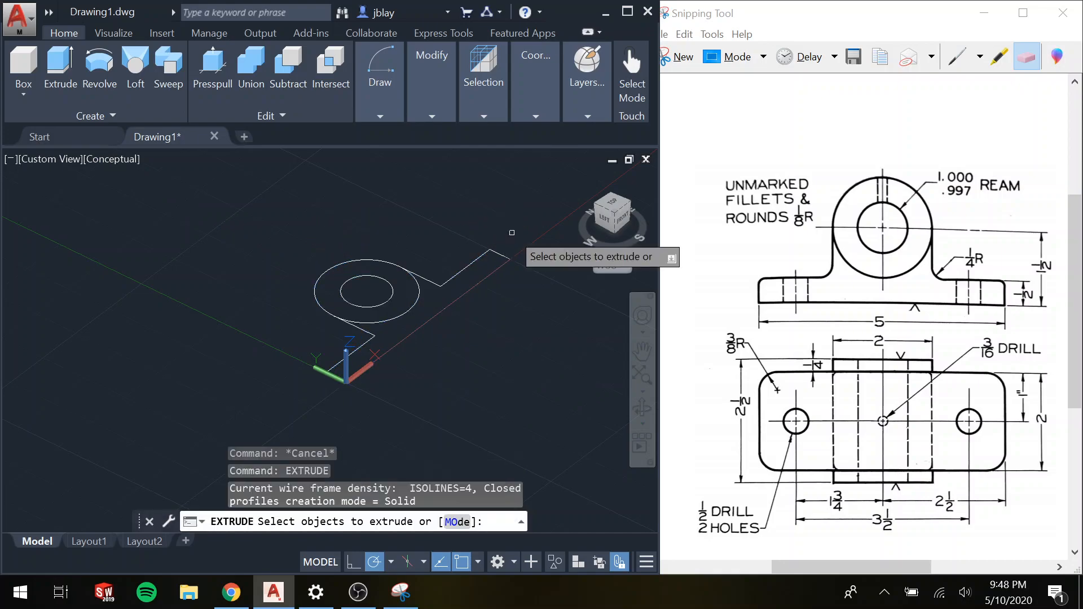
click(531, 196)
click(265, 413)
key(Return)
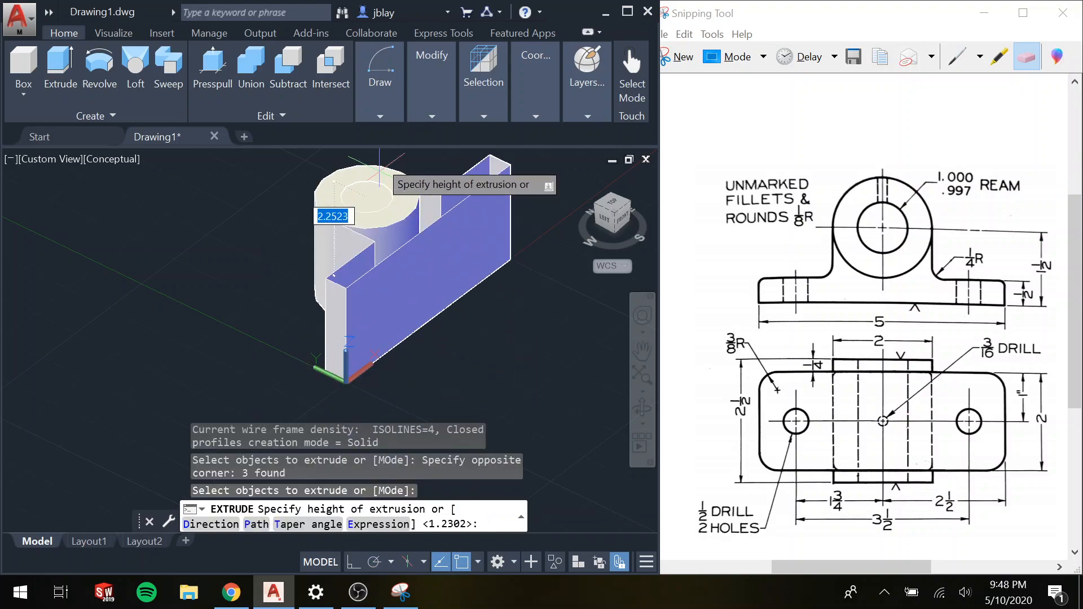
key(Escape)
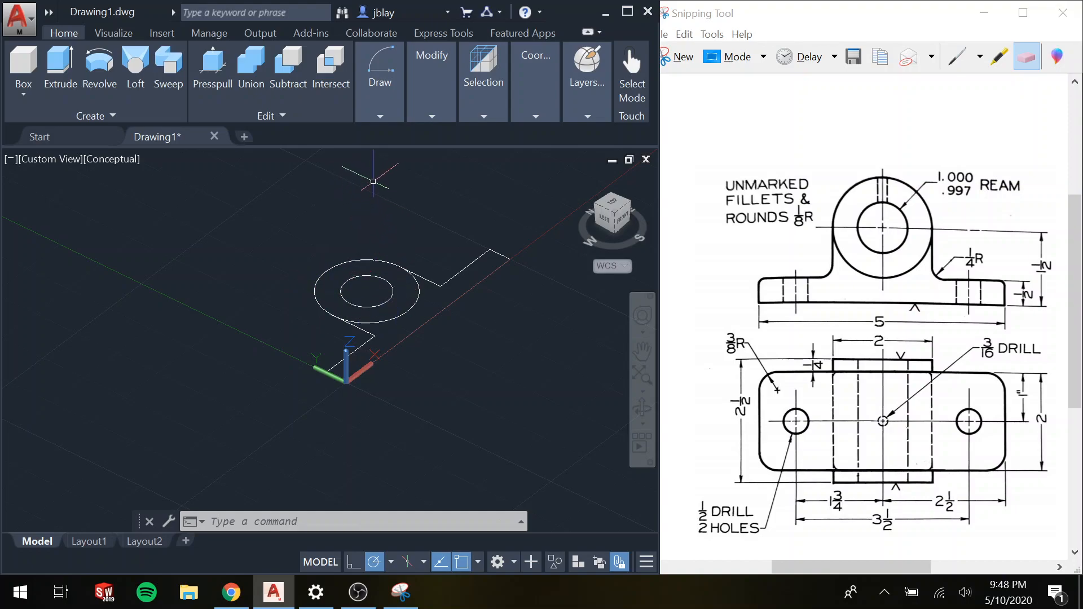
click(260, 211)
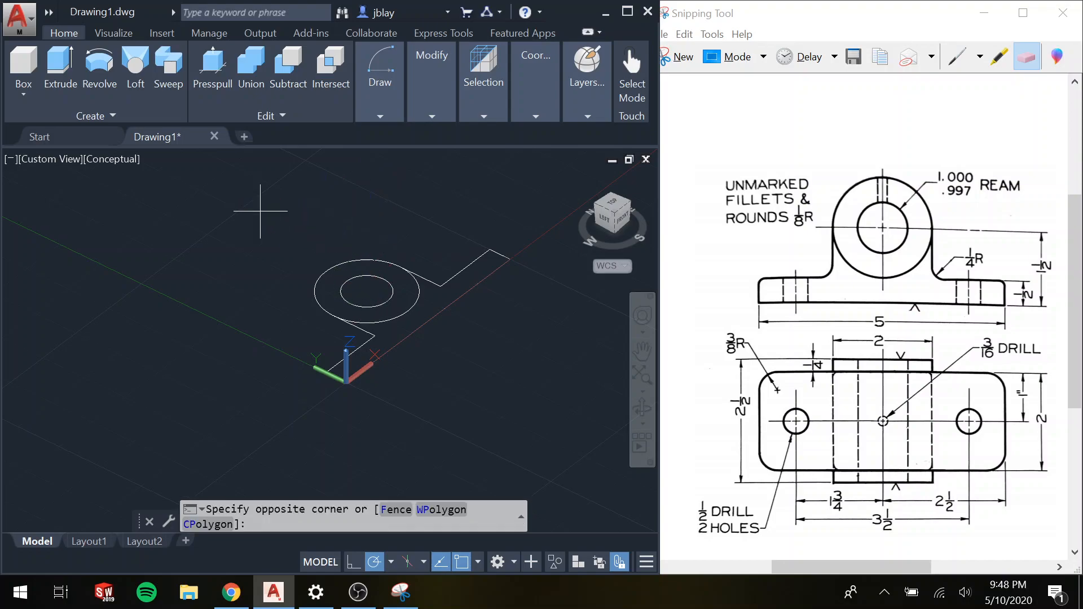
key(Escape)
- Presspull the ring-shaped area between the bore circle and the outer circle to a height of 2
middle_drag(378, 209, 353, 258)
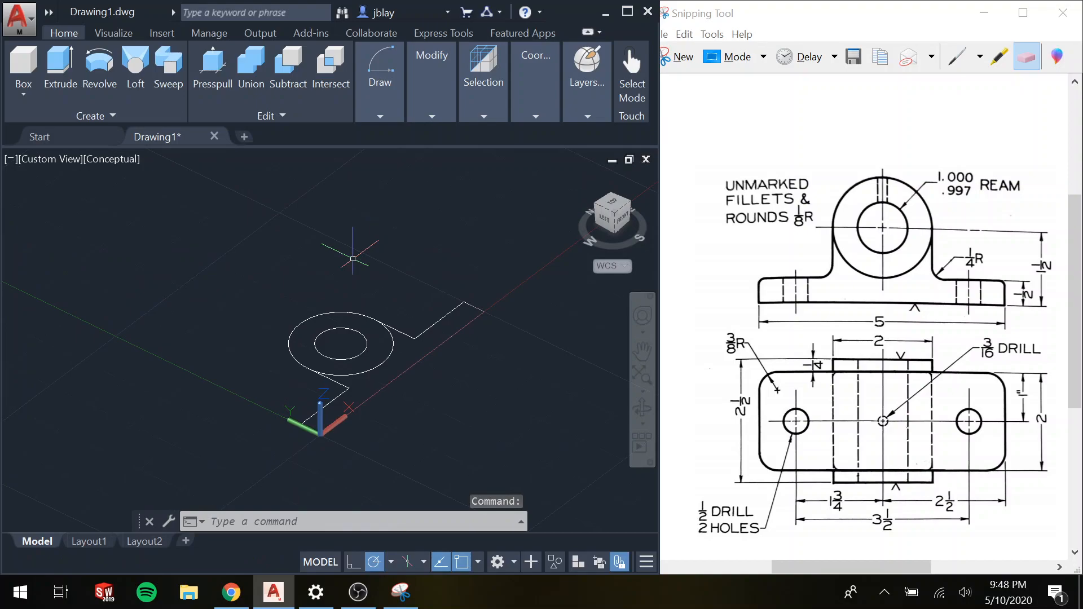
click(222, 72)
scroll(331, 276, up, 3)
scroll(331, 275, down, 2)
middle_drag(363, 278, 353, 223)
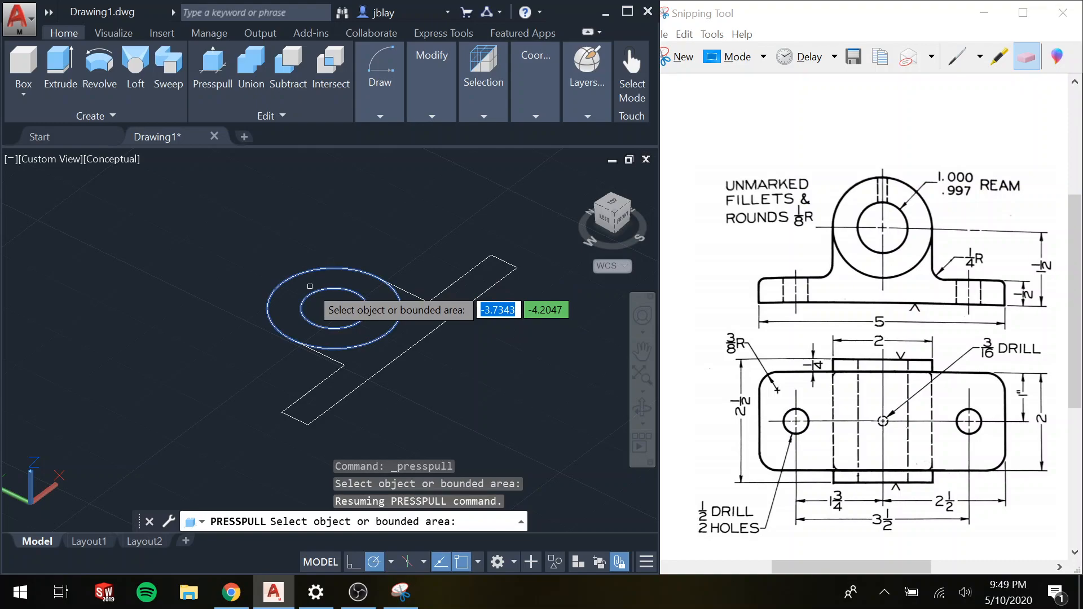
scroll(310, 286, up, 2)
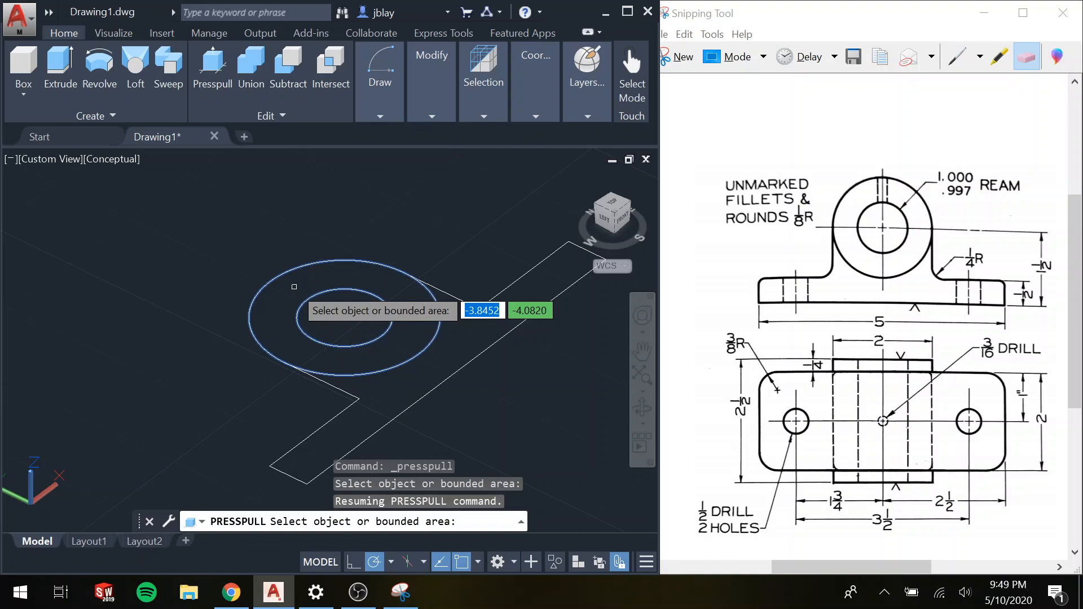
click(294, 286)
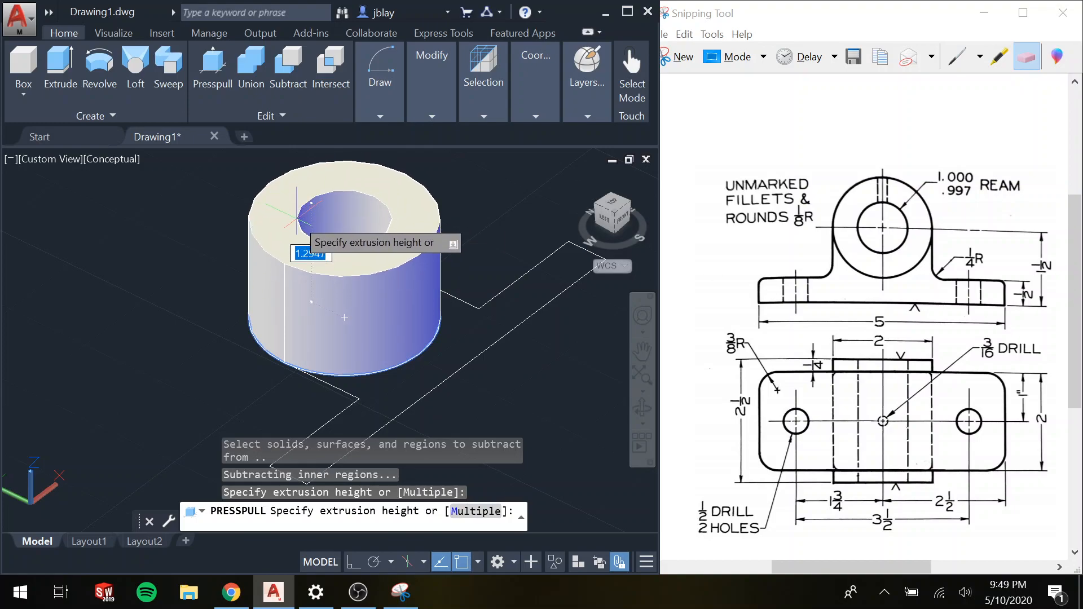
text(2)
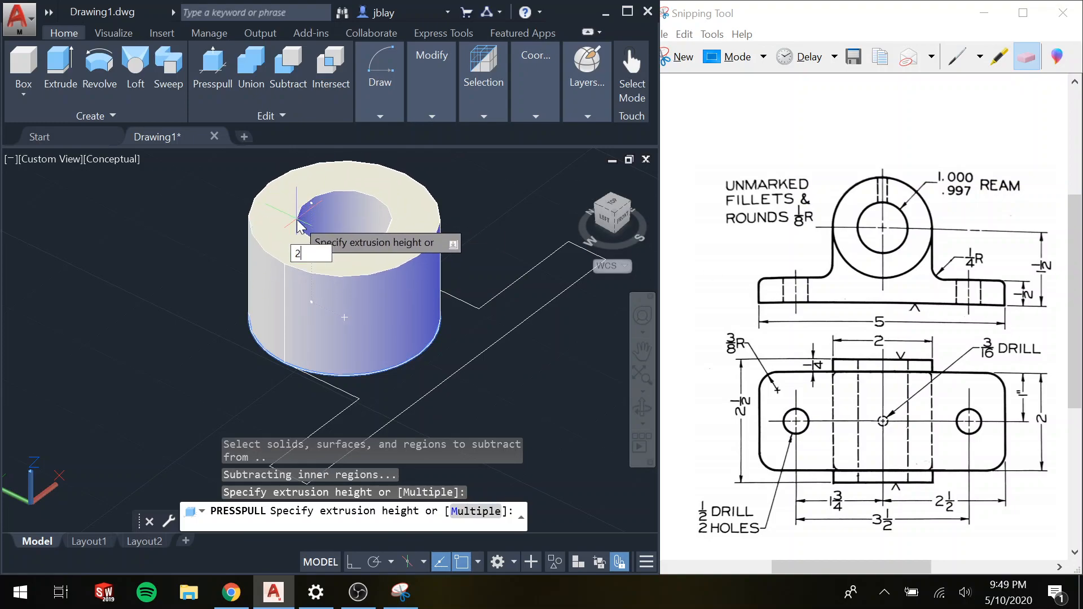
key(Return)
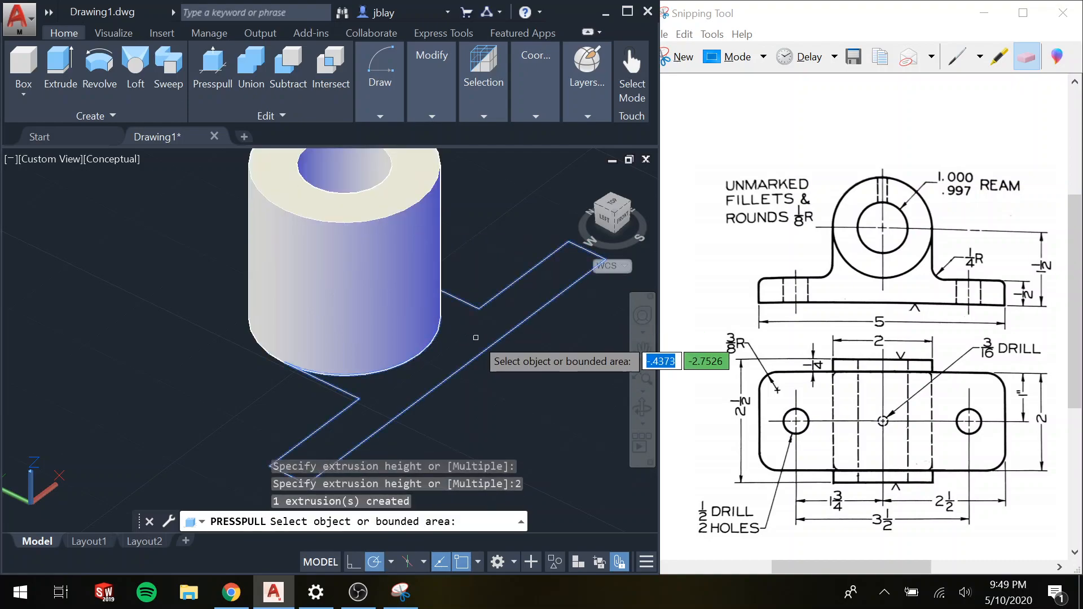
- Presspull the bounded base area next to the boss to a height of 2, and end the command
click(476, 337)
text(2)
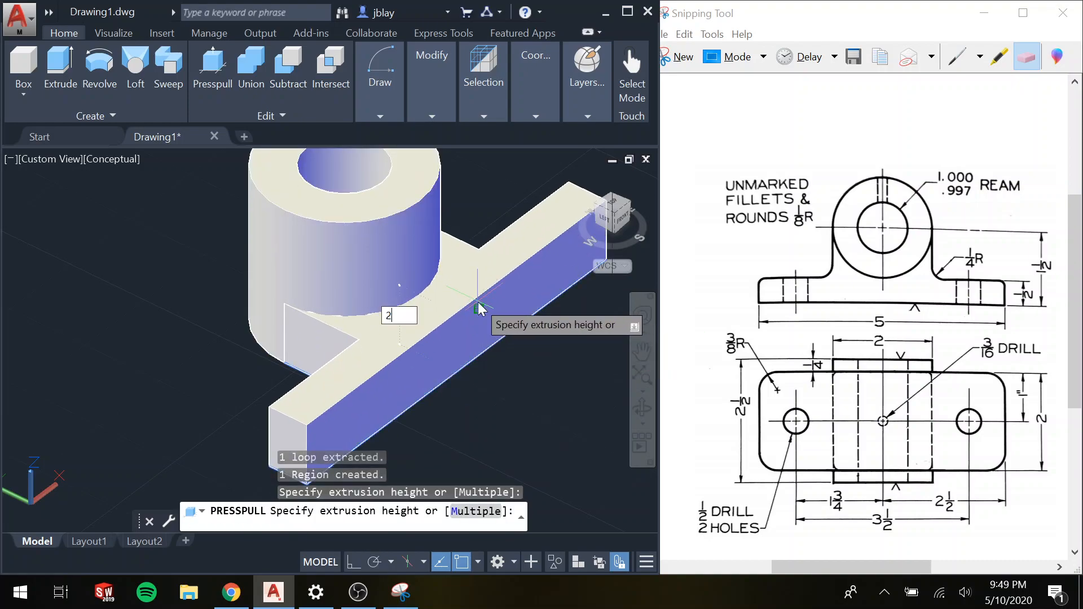
key(Return)
shift+middle_drag(480, 310, 176, 264)
scroll(538, 261, up, 4)
scroll(425, 201, down, 4)
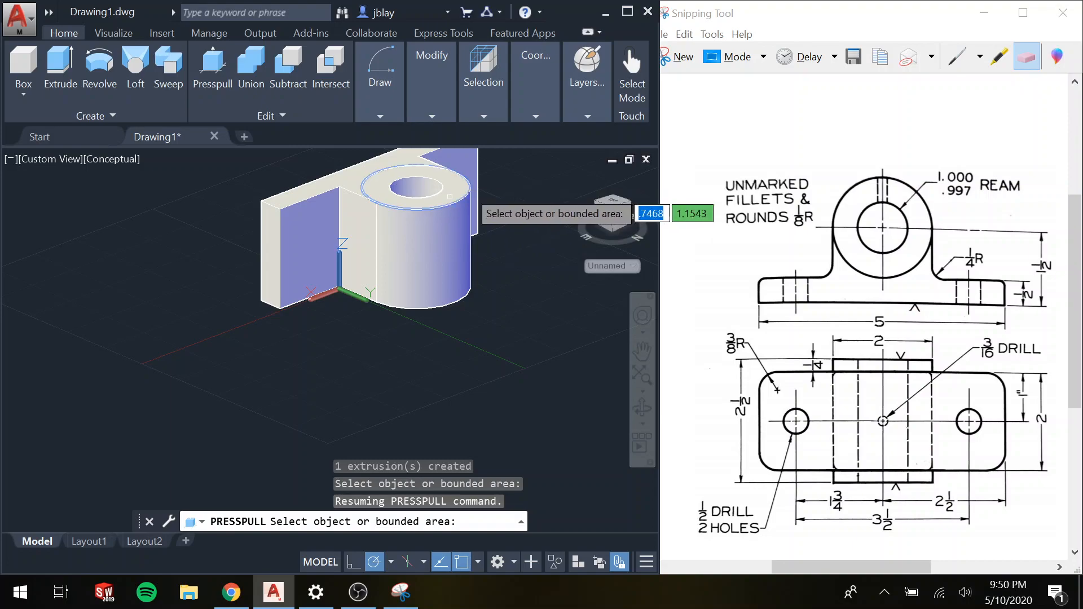
key(Return)
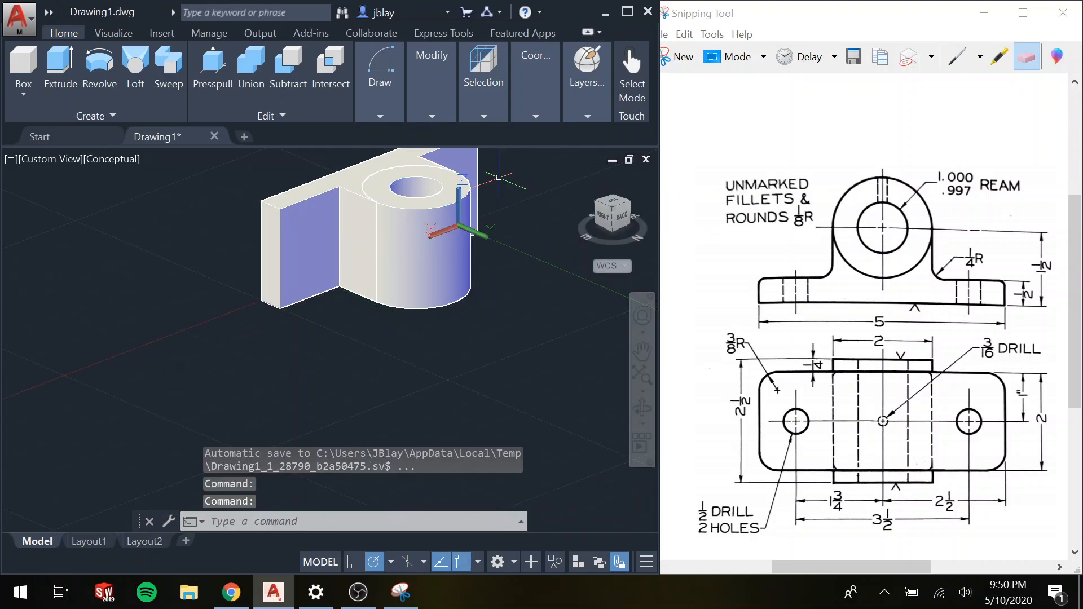
- Presspull the ring-shaped upper end face of the boss outward by 1/4
scroll(677, 270, up, 1)
scroll(433, 276, up, 5)
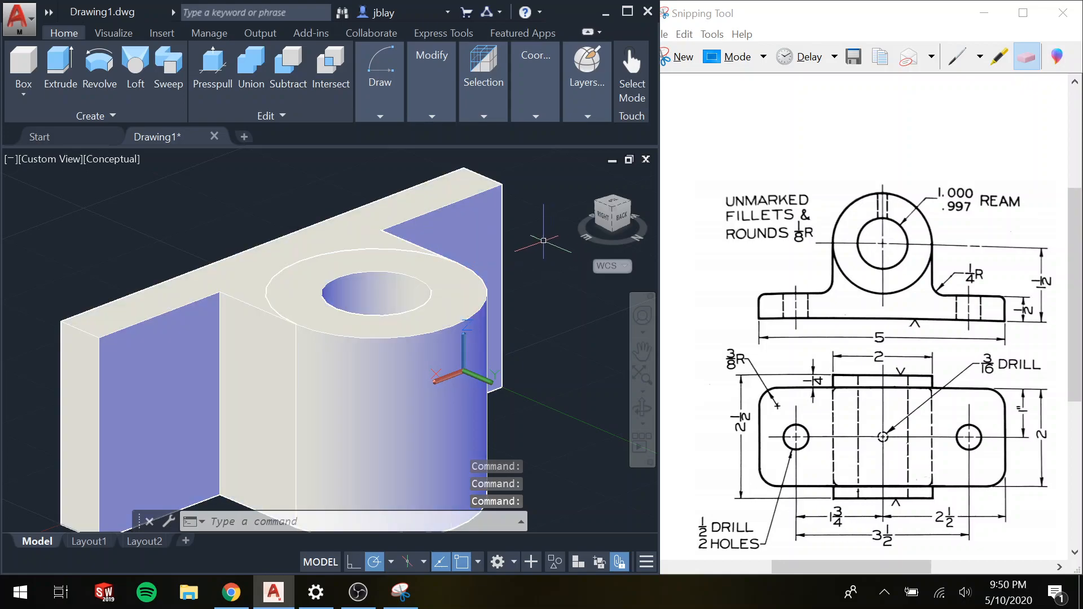
text(press)
key(Return)
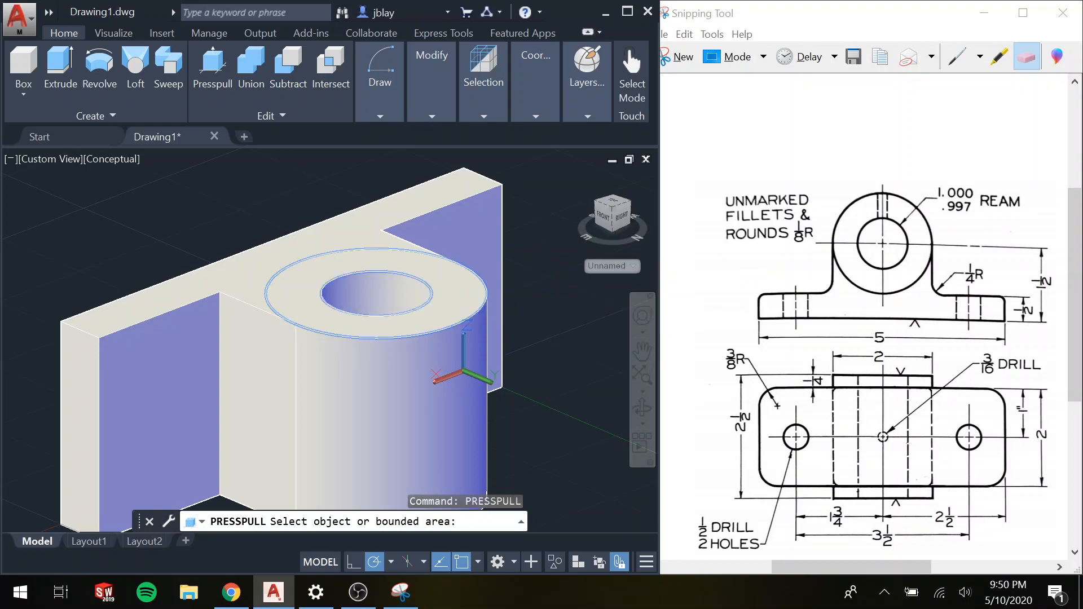
click(452, 287)
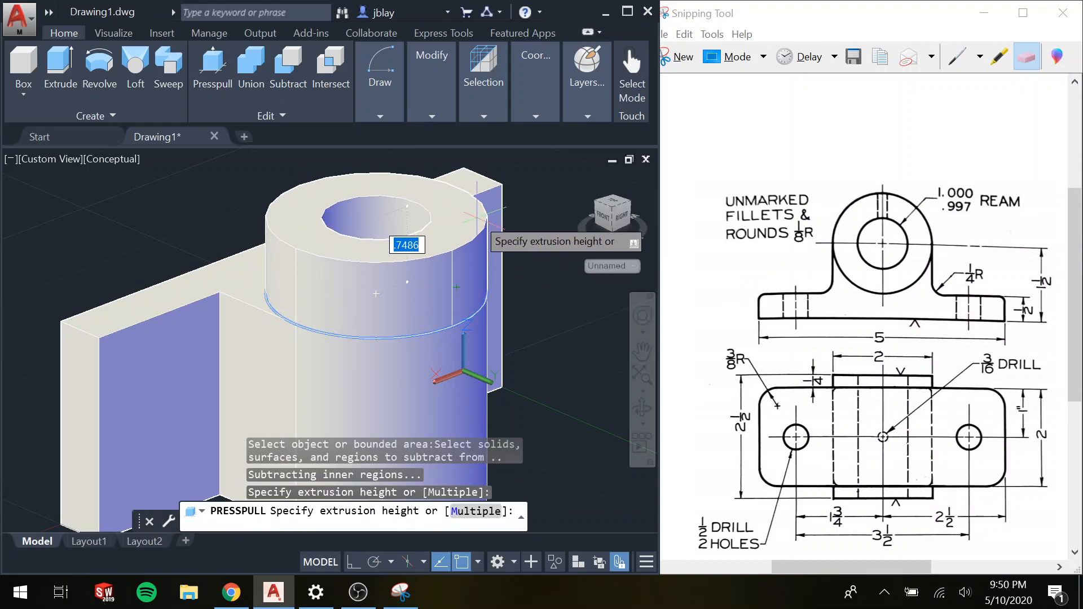
text(1/4)
key(Return)
- Presspull the ring-shaped face at the opposite, lower end of the boss outward by 1/4, and end the command
scroll(490, 308, up, 2)
scroll(495, 314, down, 5)
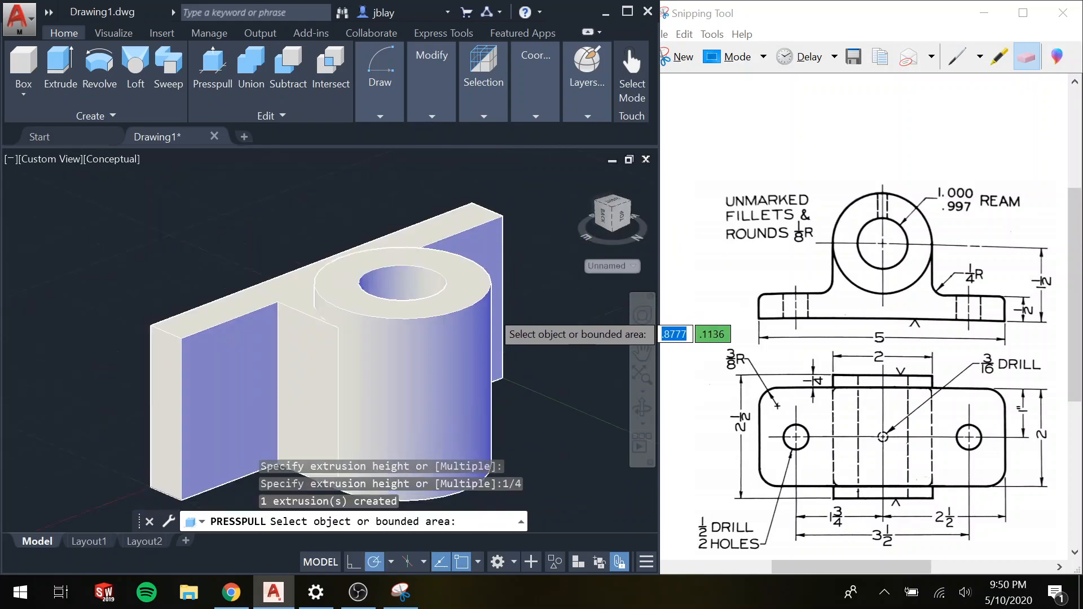
shift+middle_drag(504, 355, 464, 373)
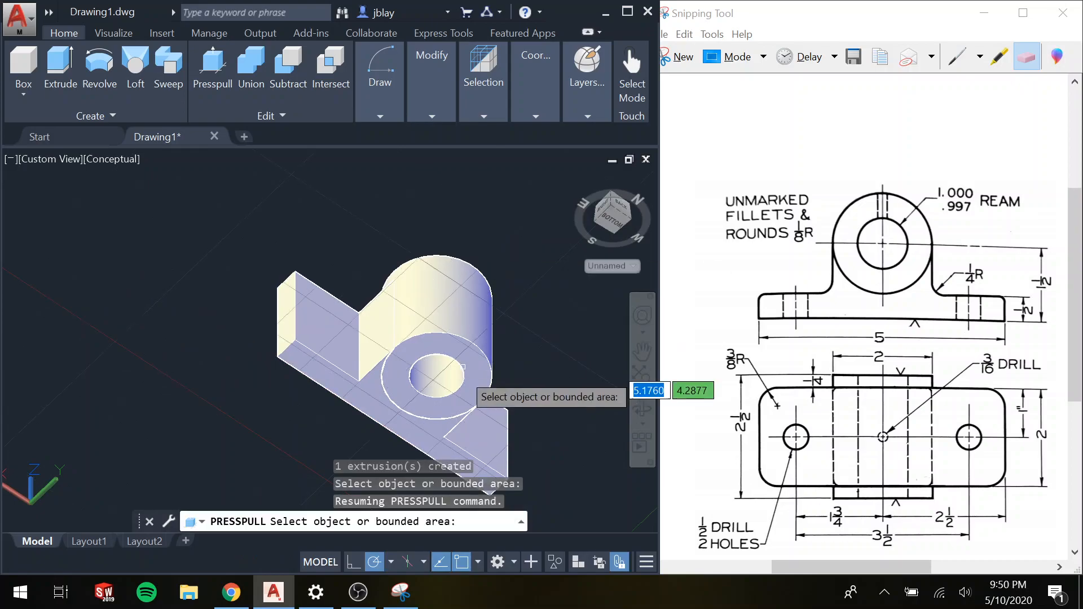
scroll(471, 375, up, 4)
click(474, 377)
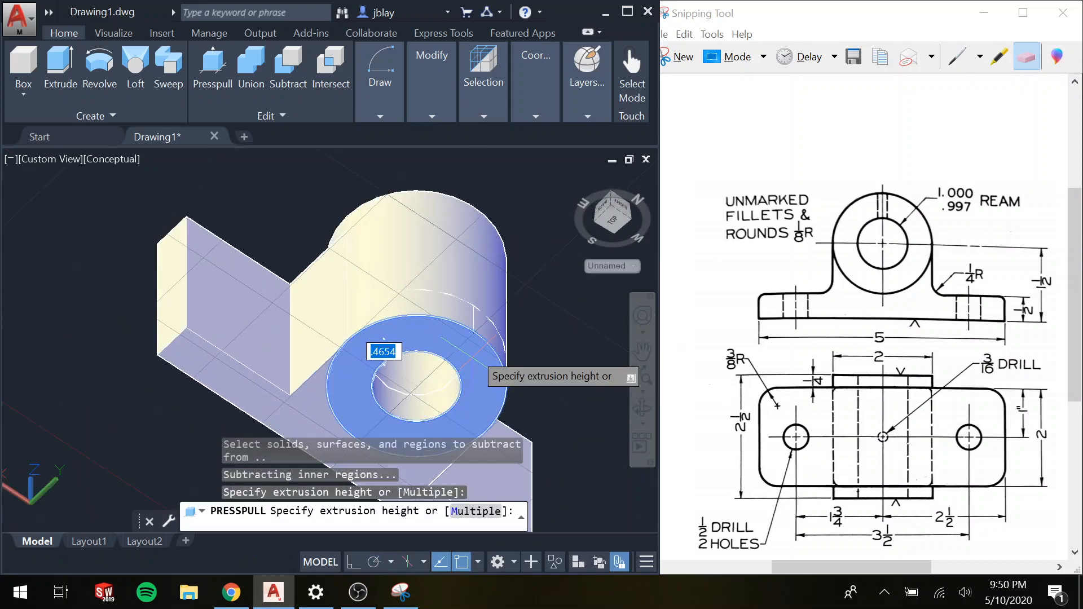
shift+middle_drag(517, 330, 523, 477)
scroll(540, 433, up, 2)
middle_drag(540, 433, 541, 371)
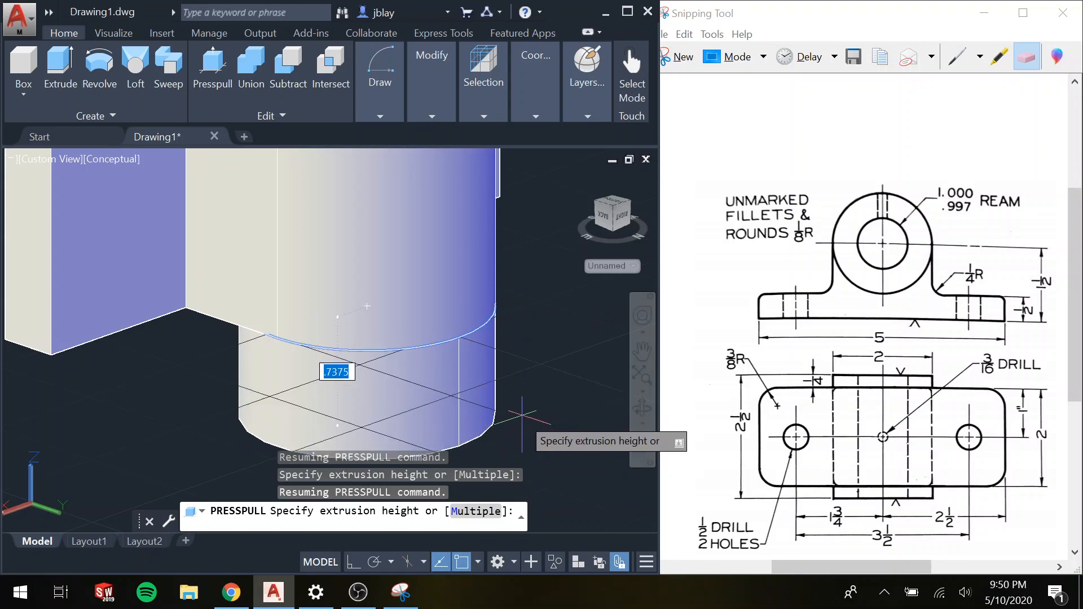
text(1/4)
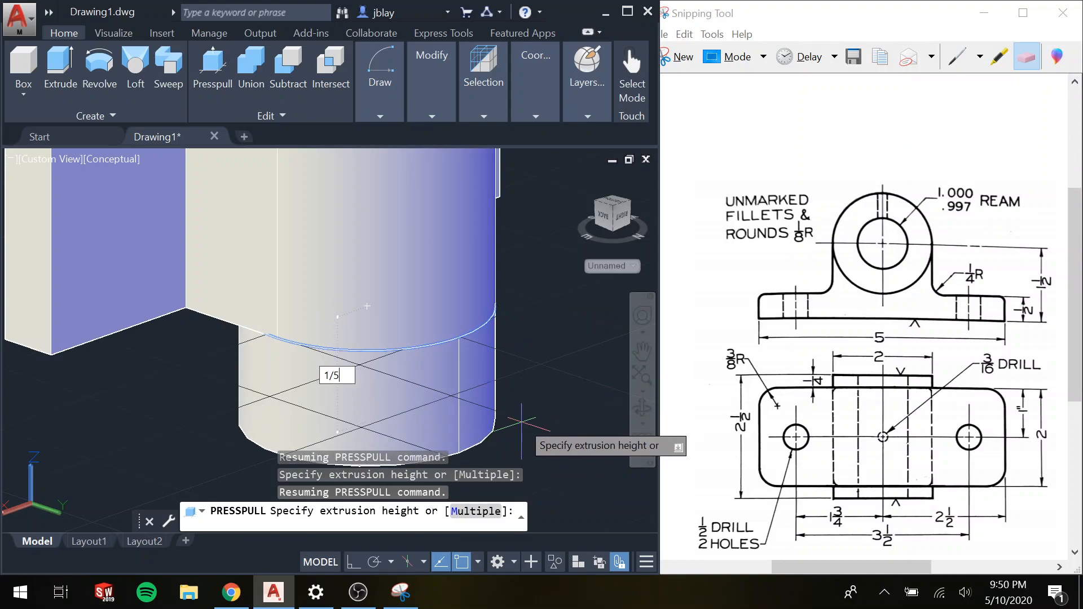
key(Return)
key(Return)
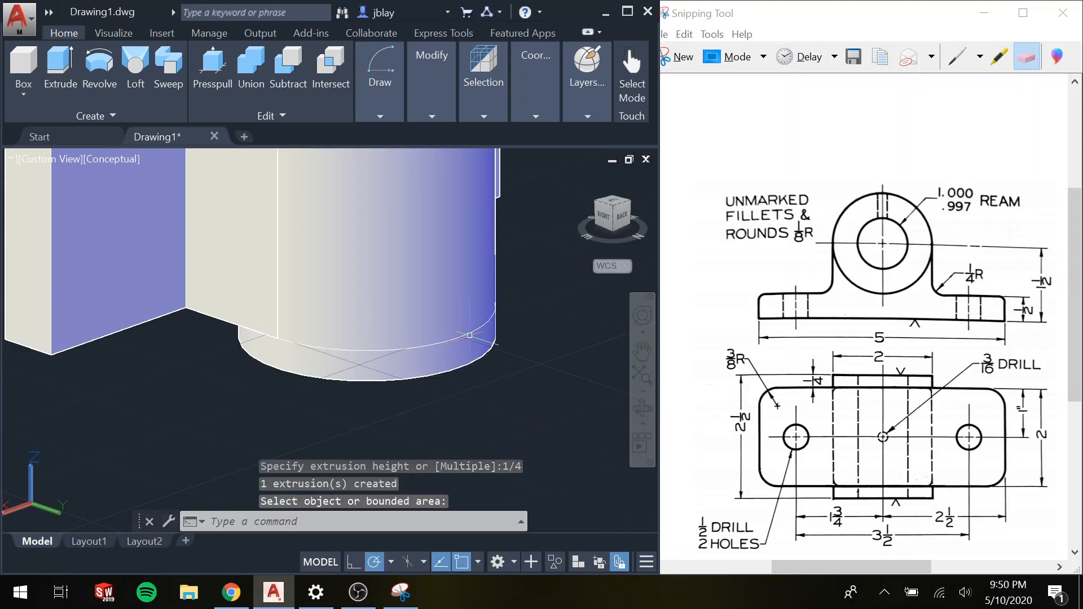
- Examine the boss and base solids from several sides, checking how the boss extends beyond the base
scroll(443, 299, down, 6)
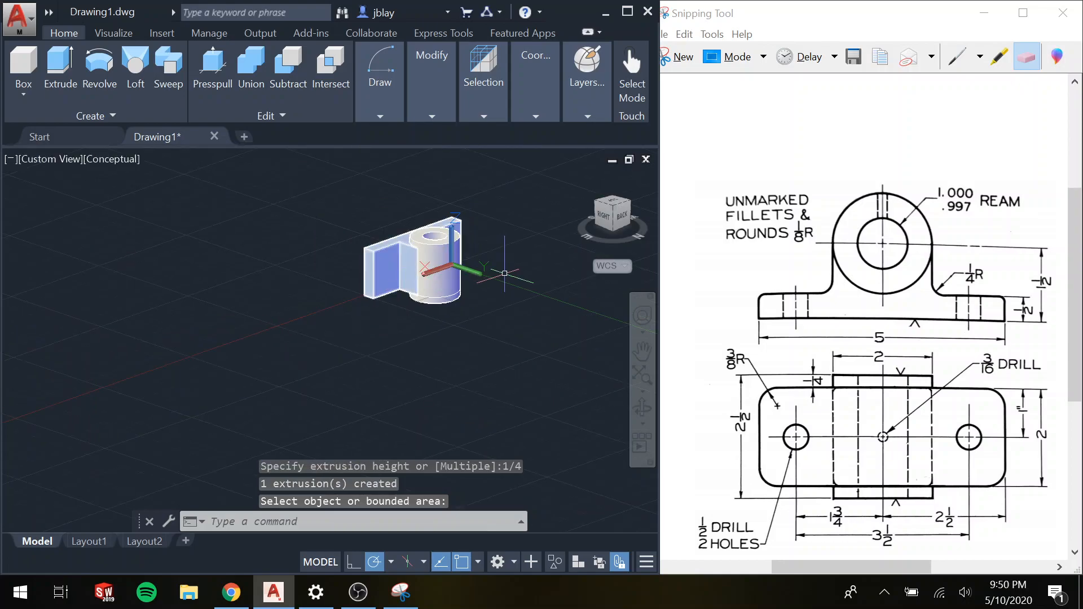
scroll(374, 281, up, 2)
shift+middle_drag(374, 281, 411, 279)
click(355, 265)
scroll(359, 267, down, 1)
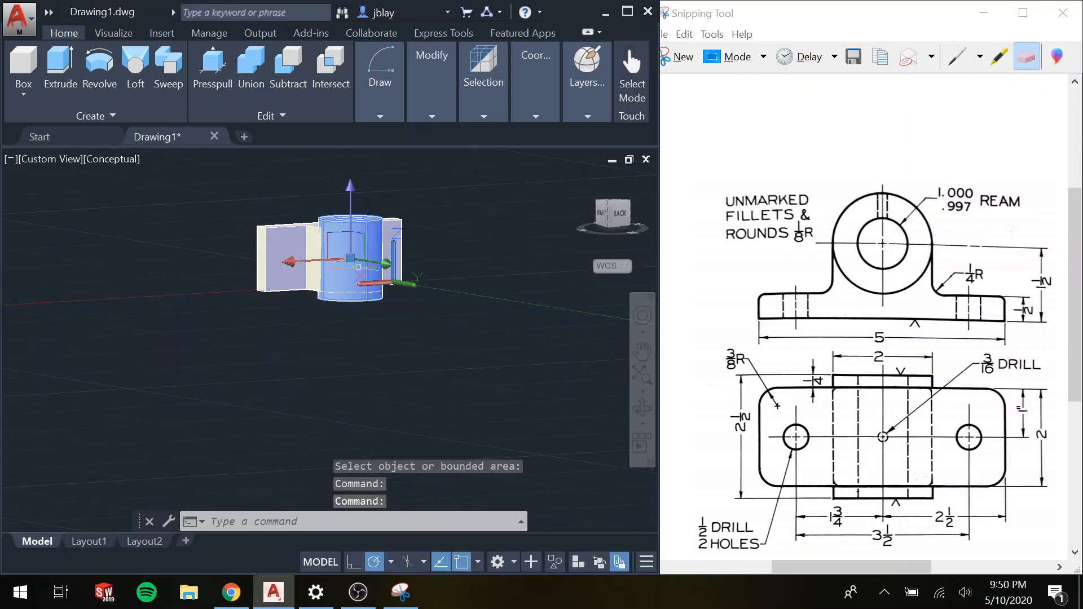
scroll(358, 267, up, 2)
scroll(359, 267, up, 3)
scroll(355, 304, down, 4)
shift+middle_drag(351, 294, 340, 266)
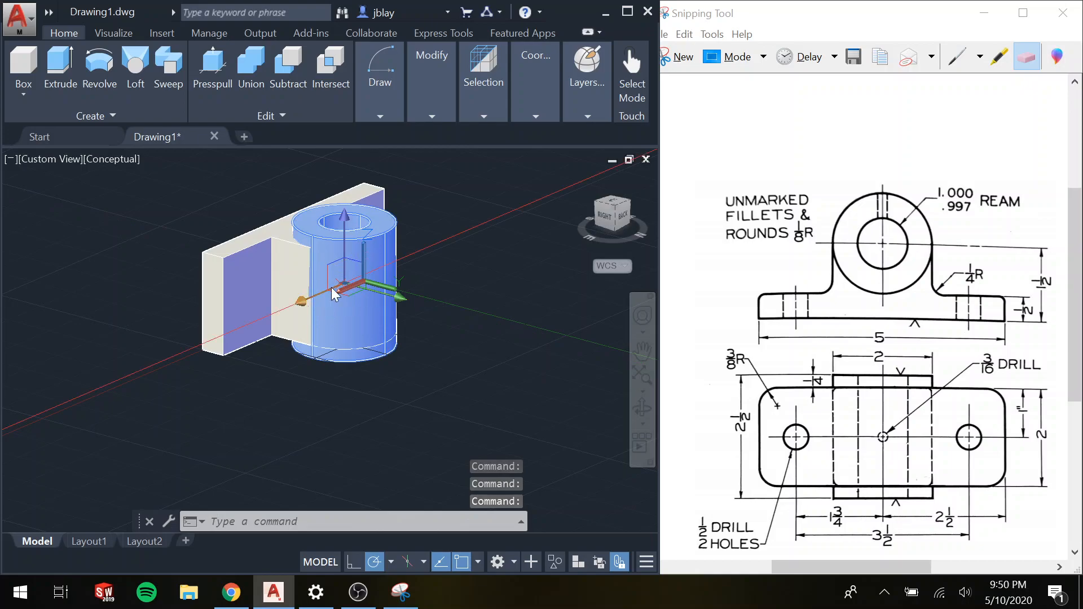
key(Escape)
shift+middle_drag(333, 283, 457, 271)
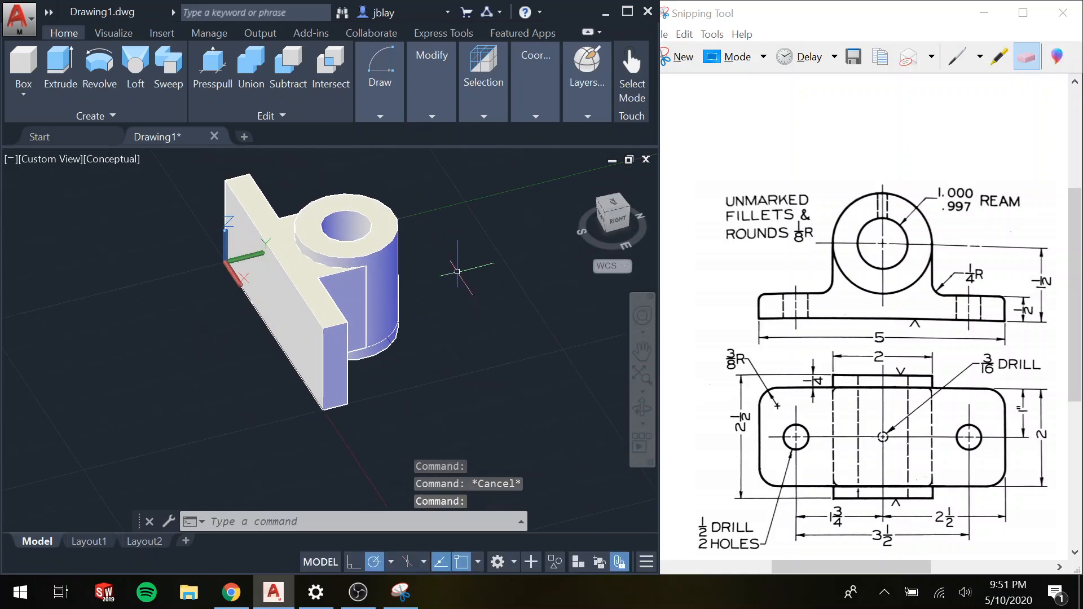
text(rotate)
key(Return)
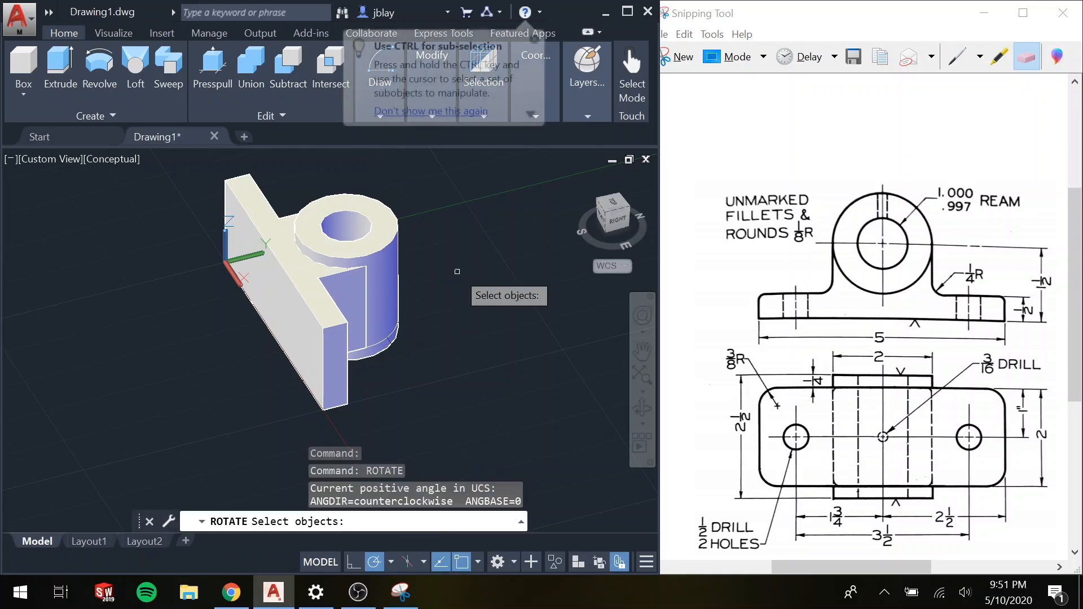
key(Escape)
- Rotate the base and boss solids together in 3D by 90 degrees about the base's long edge on the X axis, starting at the origin
text(ROt)
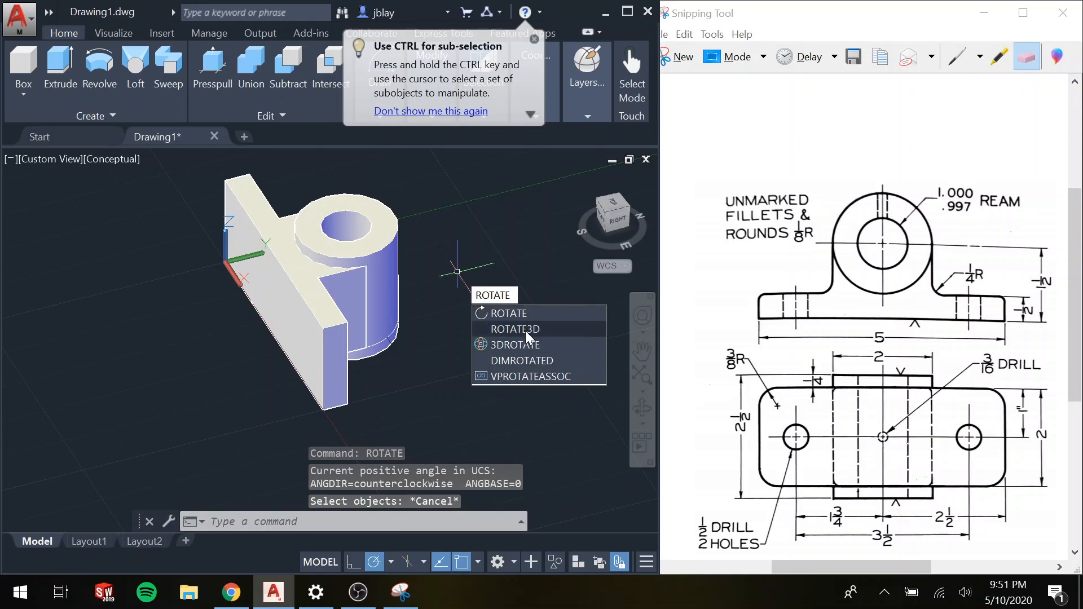
click(513, 333)
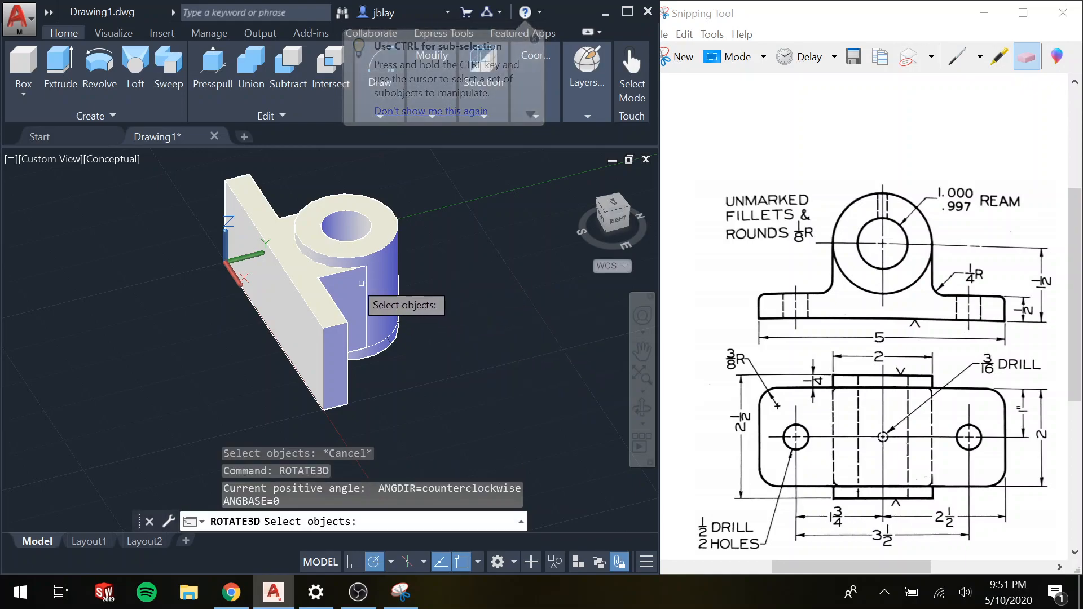
click(293, 269)
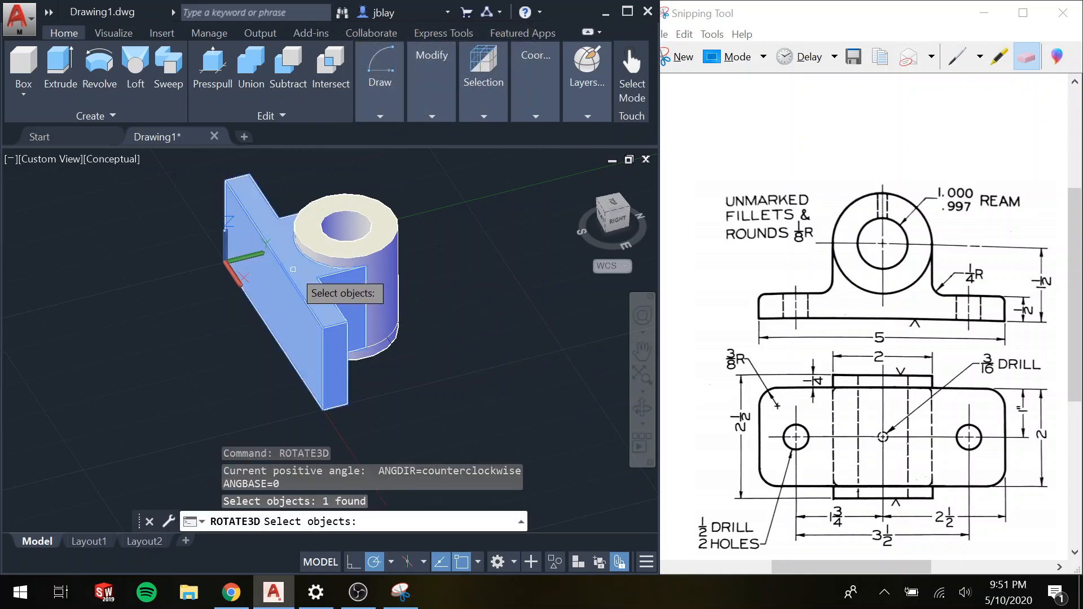
click(317, 242)
key(Return)
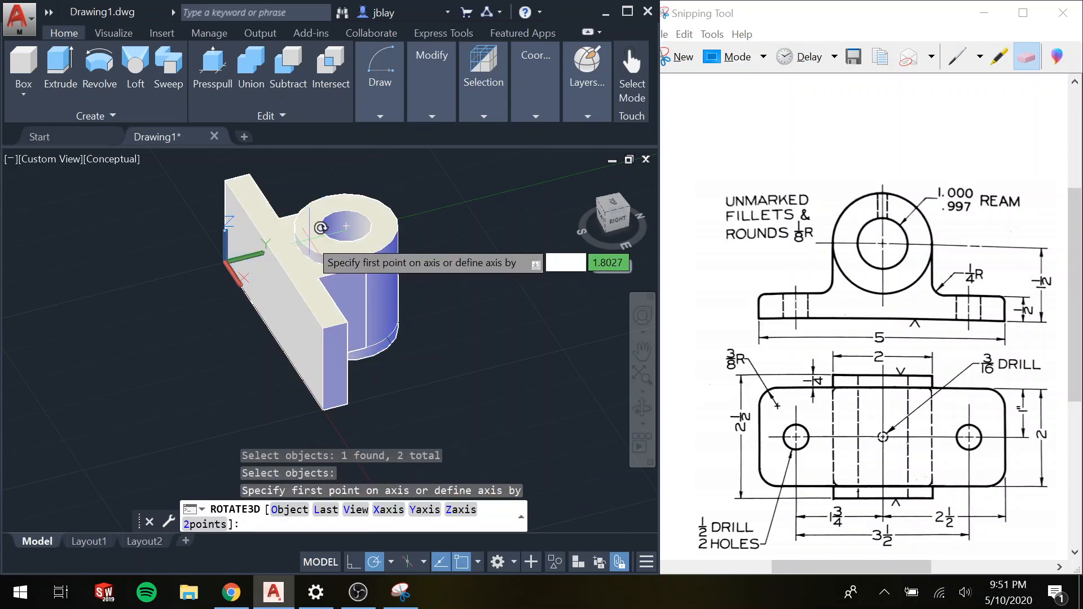
shift+middle_drag(325, 229, 218, 239)
scroll(181, 269, down, 5)
scroll(197, 266, up, 12)
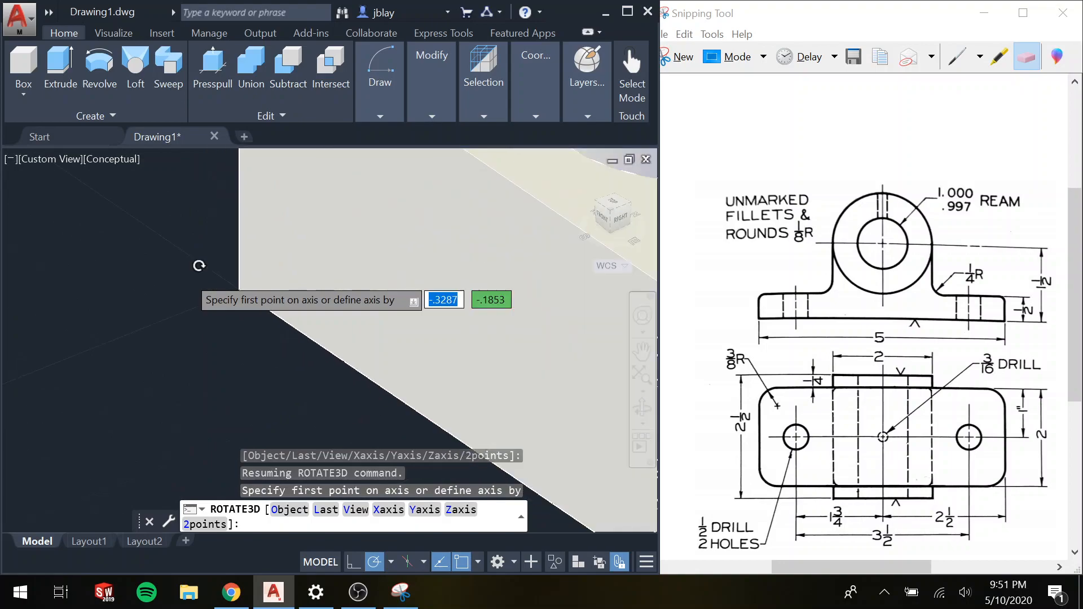
click(240, 290)
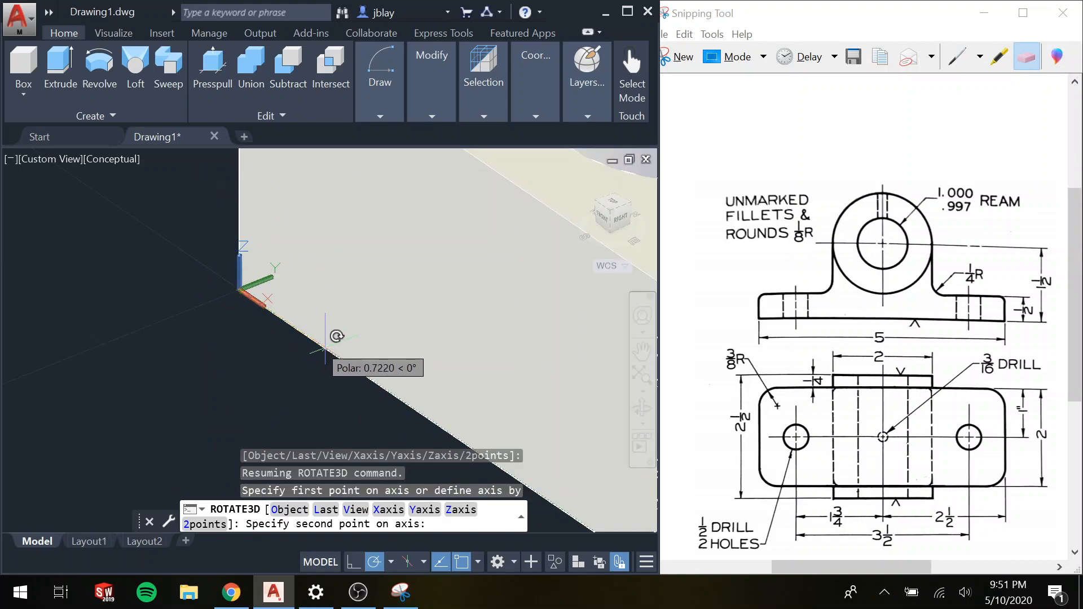
click(346, 360)
text(90)
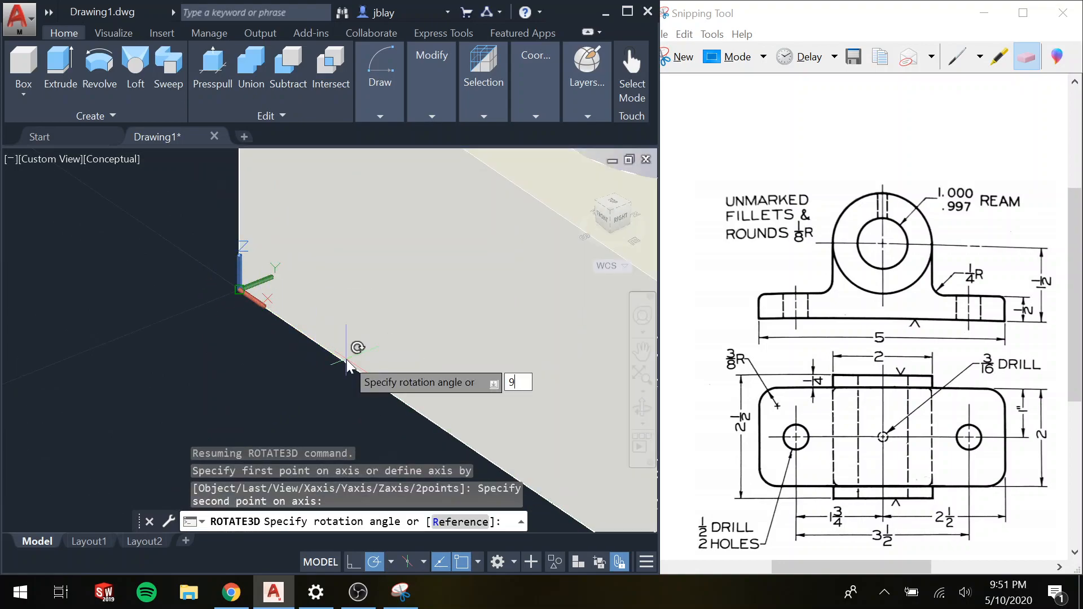
key(Return)
scroll(346, 359, down, 5)
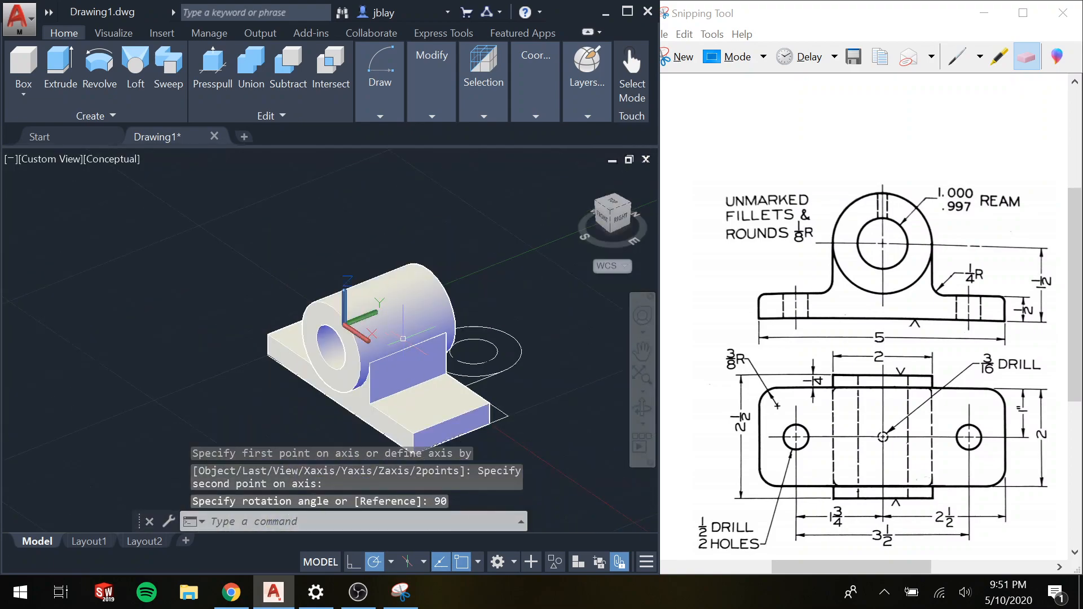
key(Escape)
shift+middle_drag(423, 349, 434, 343)
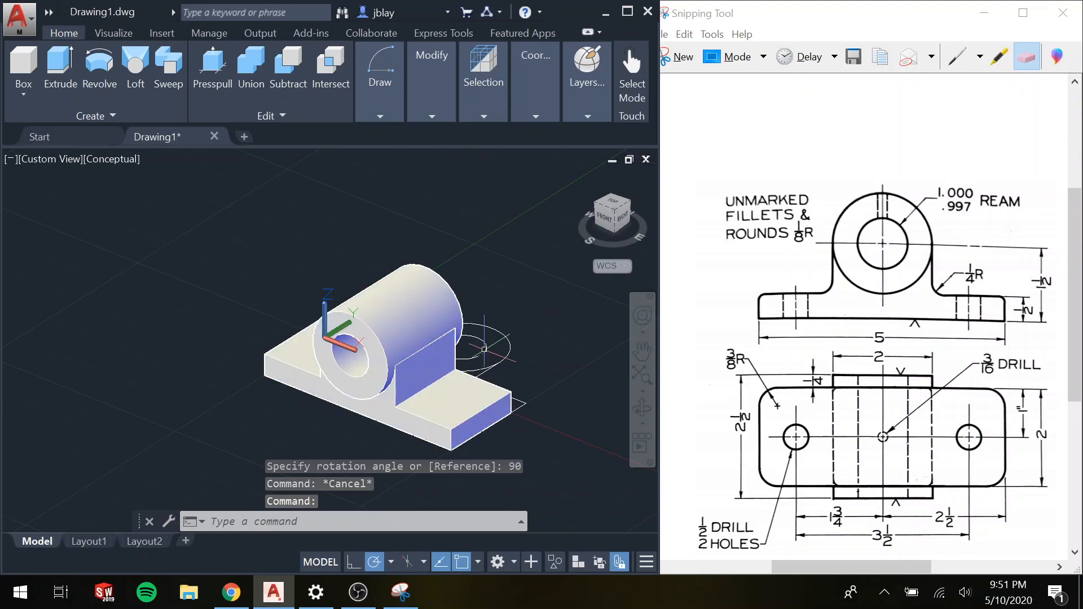
shift+middle_drag(496, 351, 480, 324)
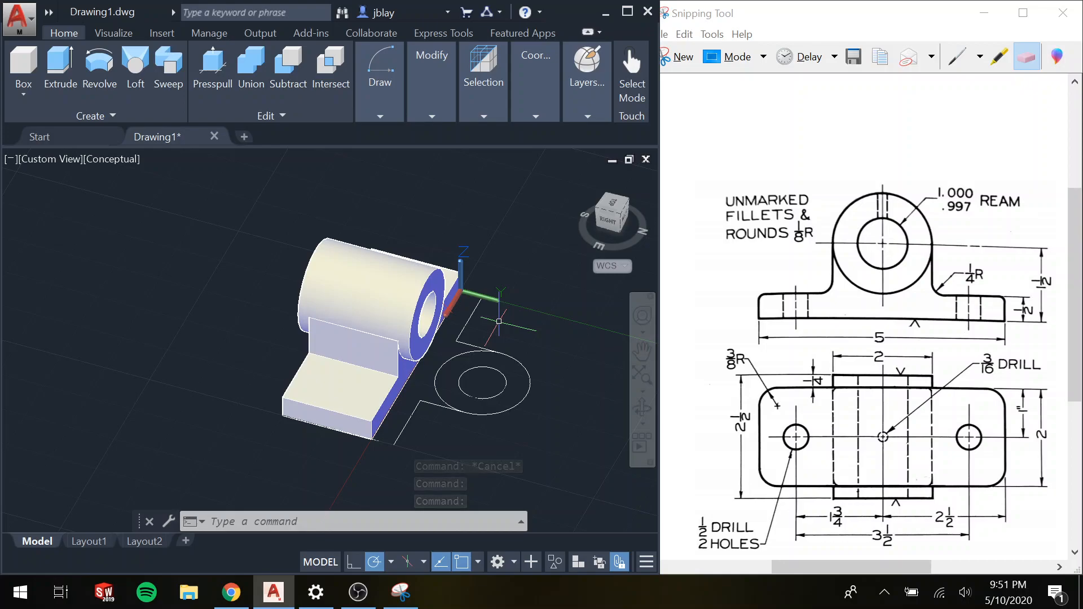
shift+middle_drag(499, 321, 461, 369)
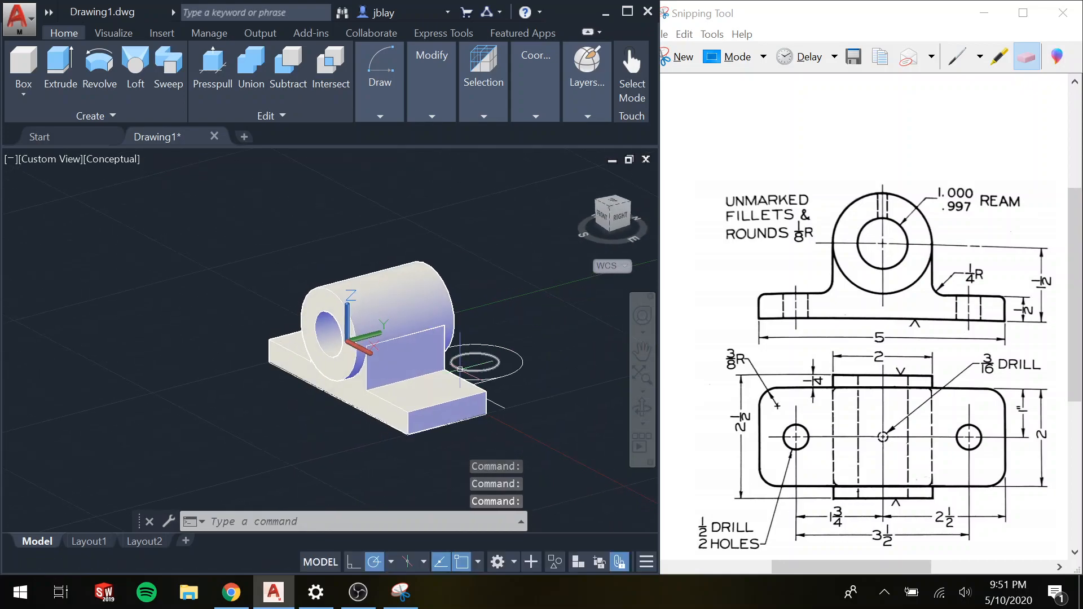
scroll(414, 358, up, 3)
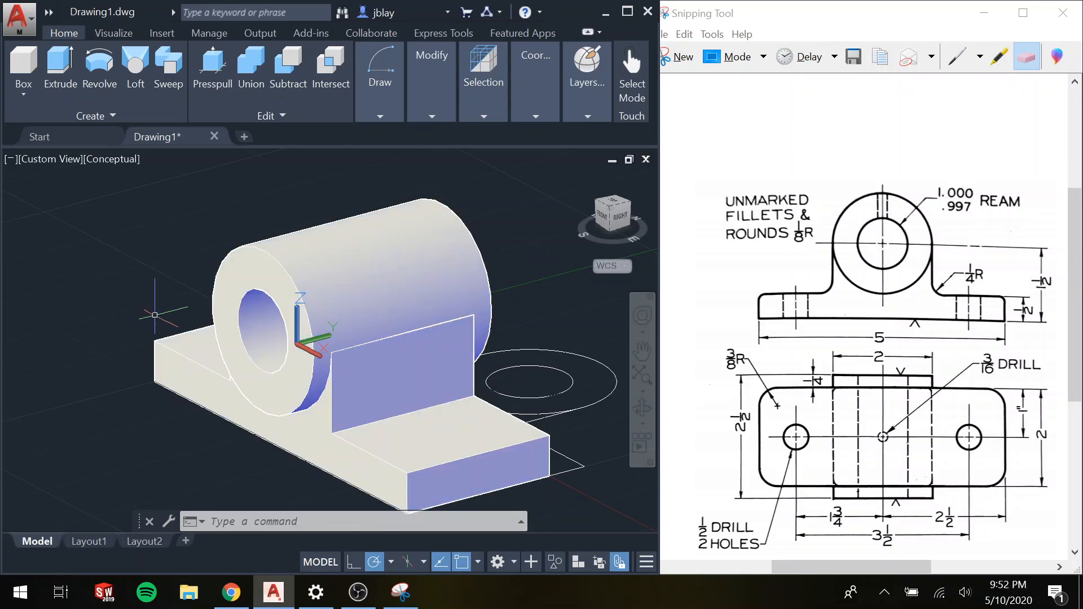
click(76, 241)
click(112, 218)
- Draw construction lines from the base's front top corner, one along the short end edge and one along the long front edge
text(cons)
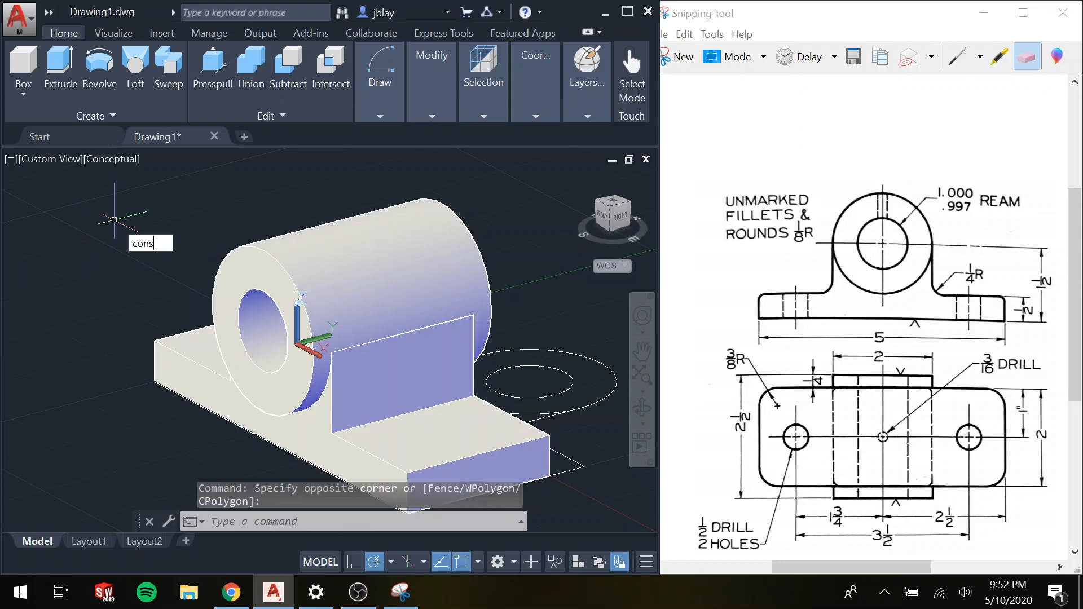
text(truct)
key(Return)
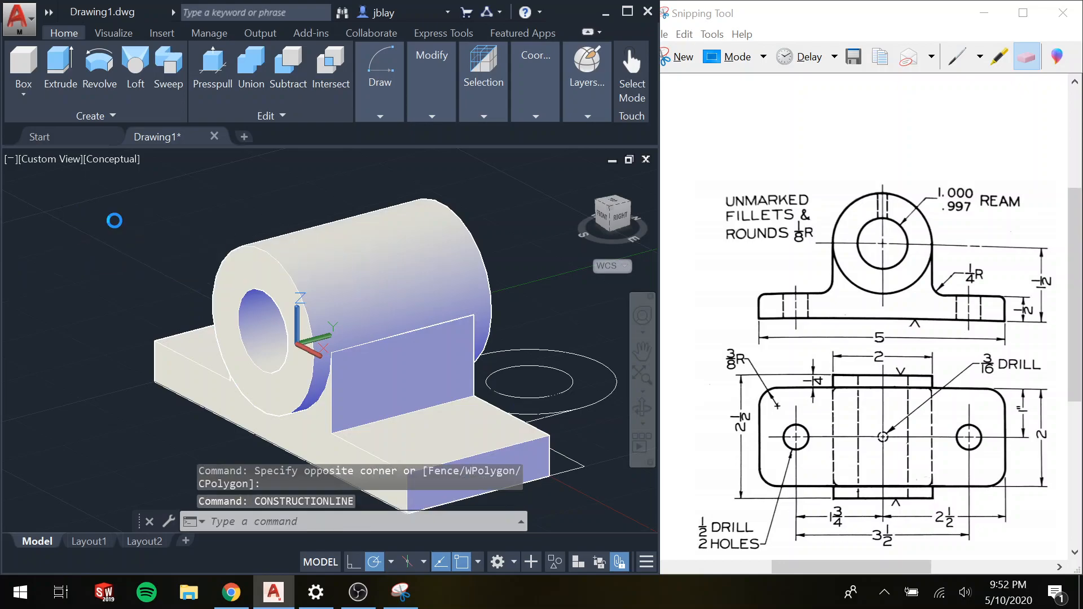
click(784, 362)
middle_drag(505, 379, 523, 250)
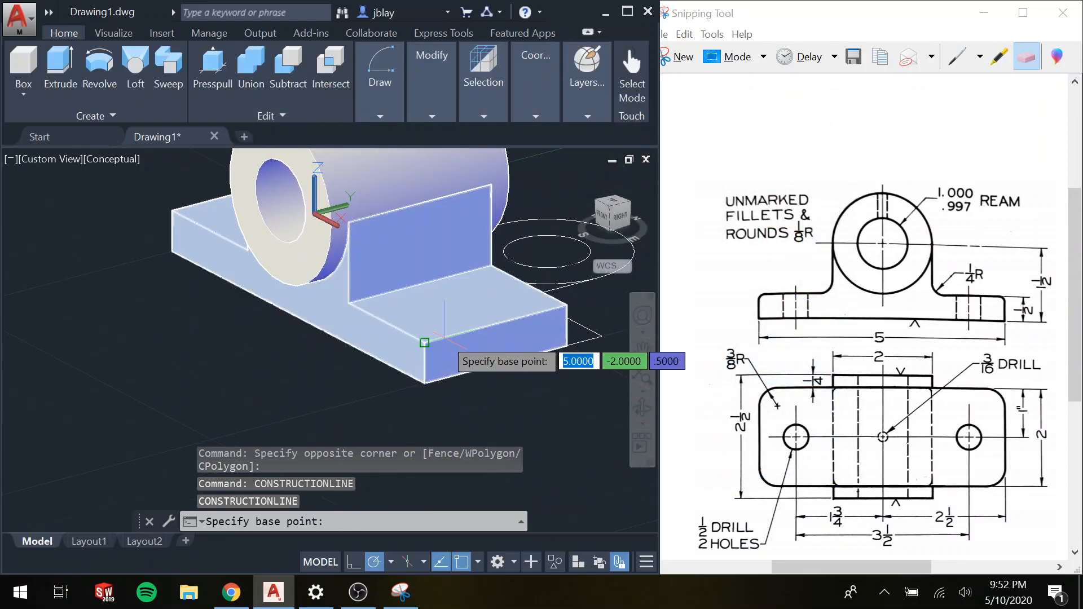
click(424, 341)
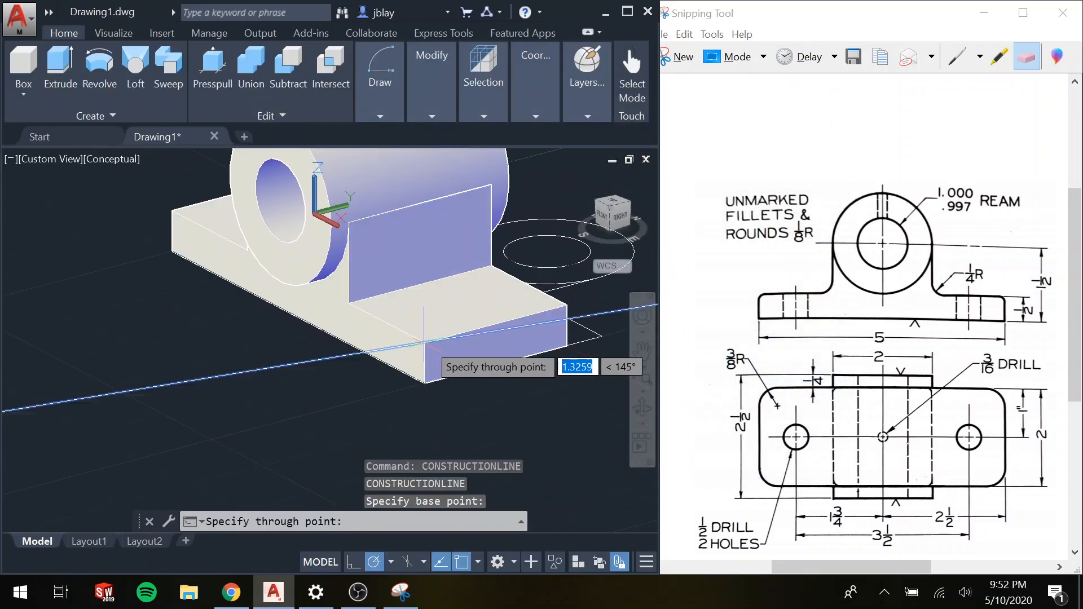
click(567, 306)
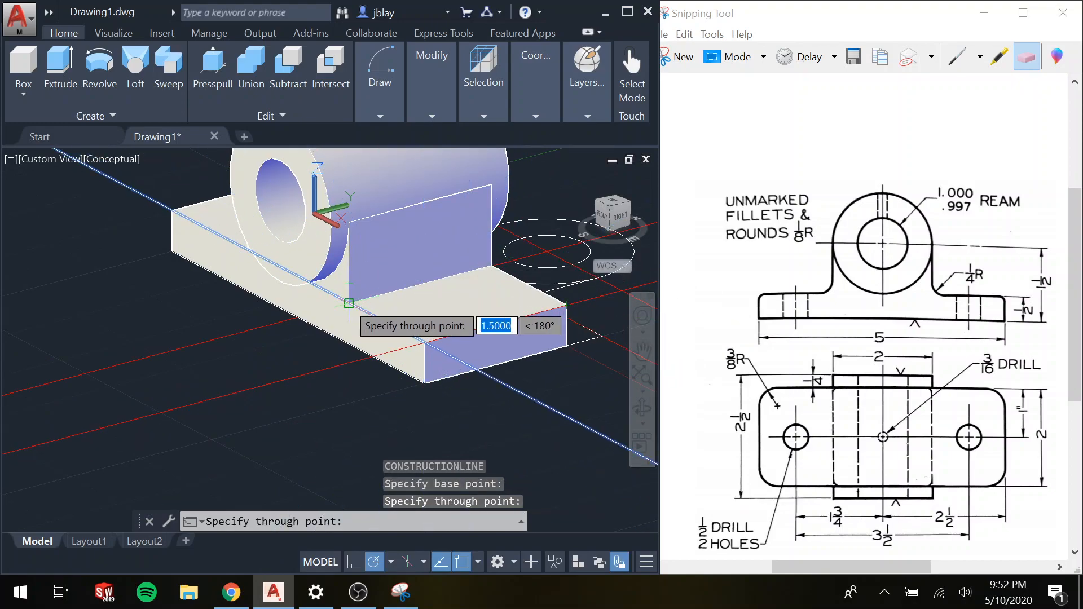
key(Escape)
scroll(482, 298, down, 3)
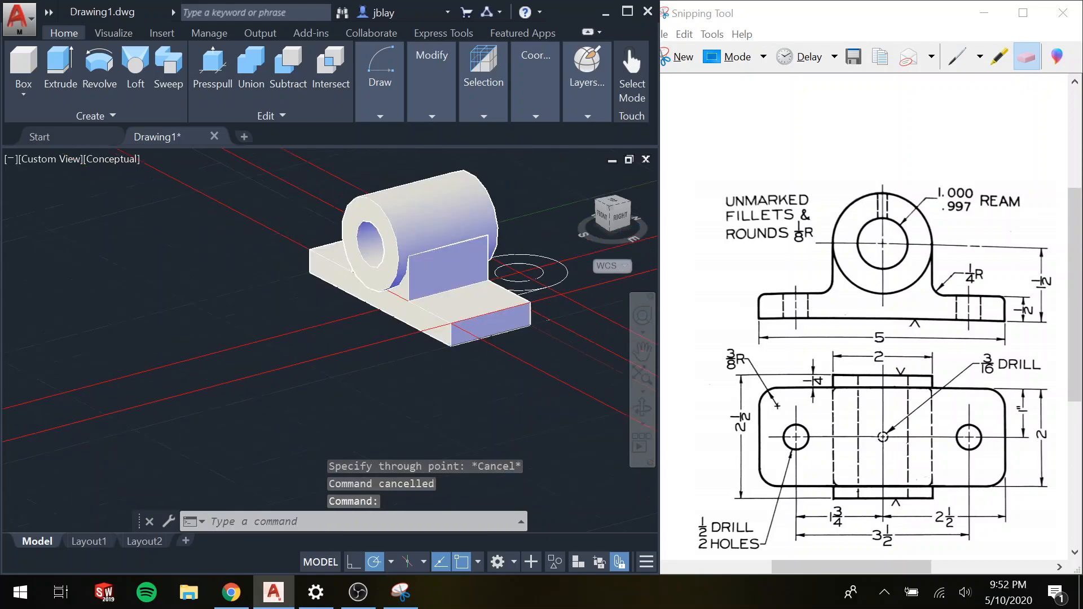
- Offset the construction line along the base's long front edge by 1, inward across the base's top face
scroll(483, 298, up, 4)
shift+middle_drag(550, 260, 392, 435)
scroll(281, 283, up, 3)
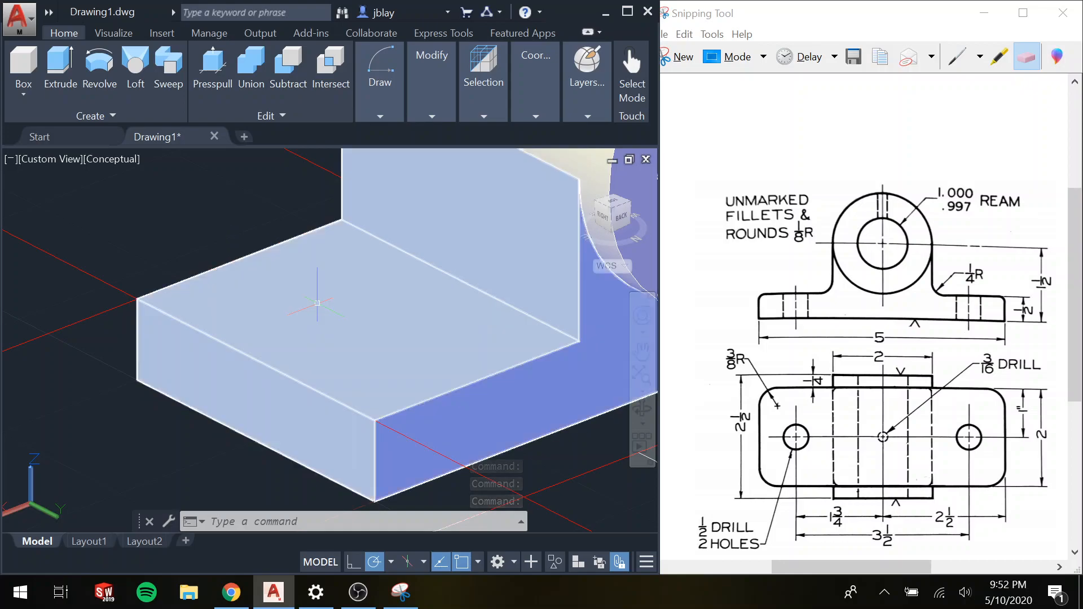
text(offse)
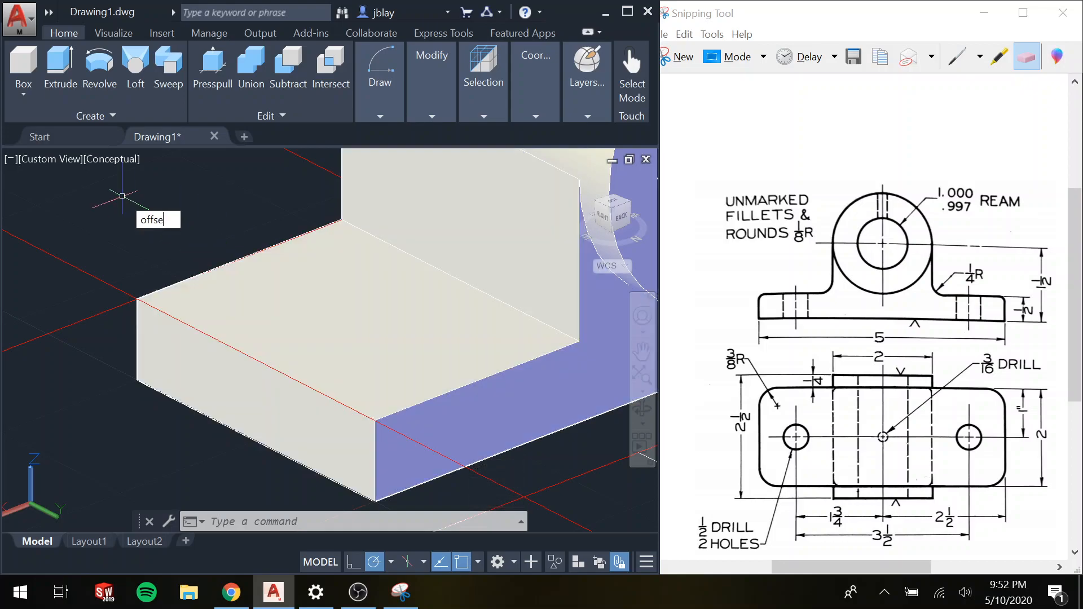
text(t)
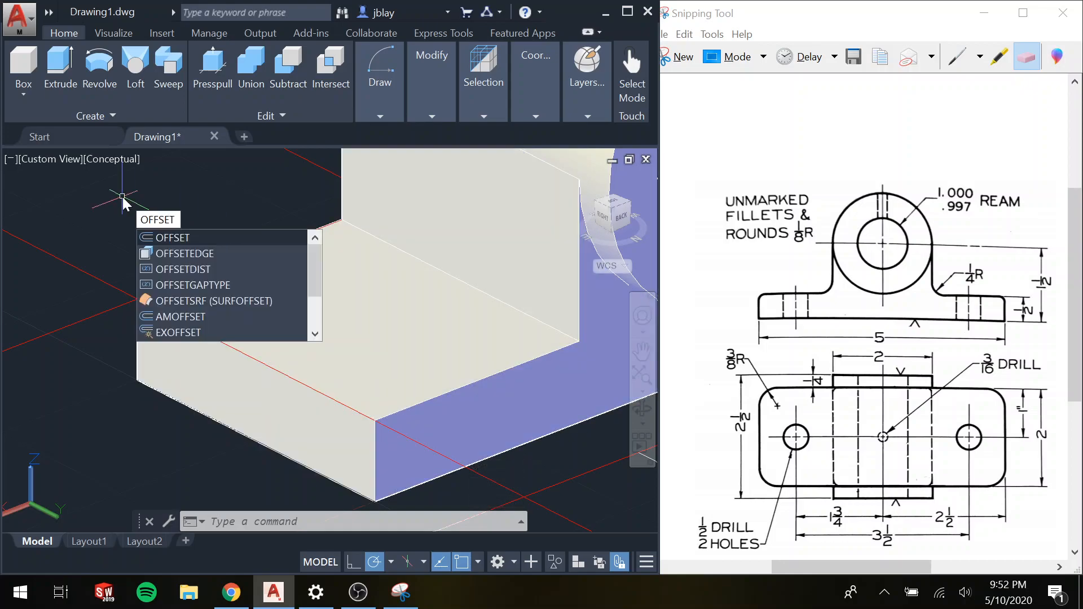
key(Return)
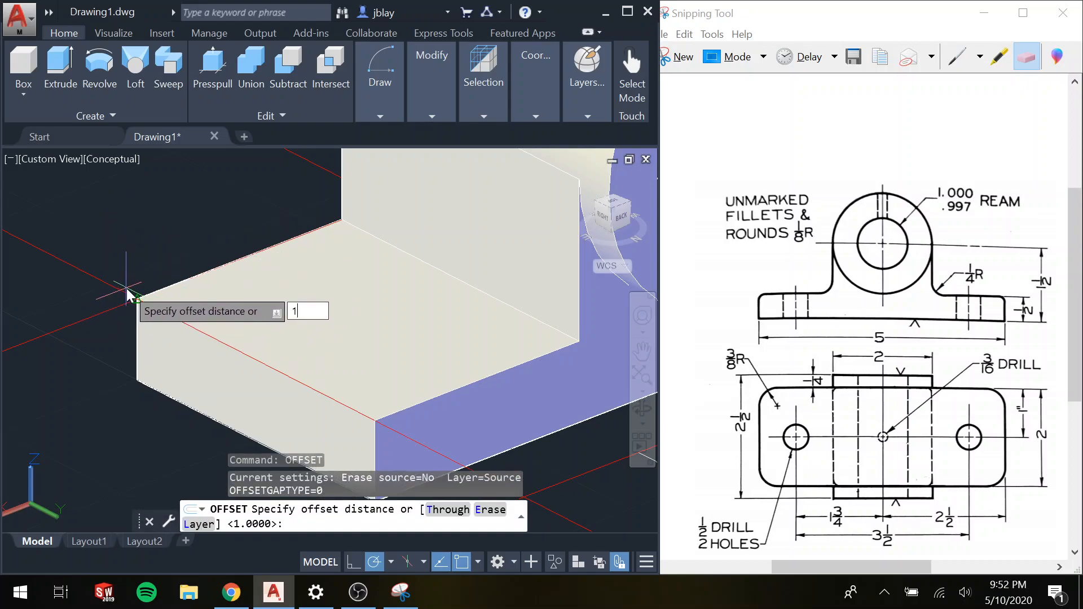
key(Return)
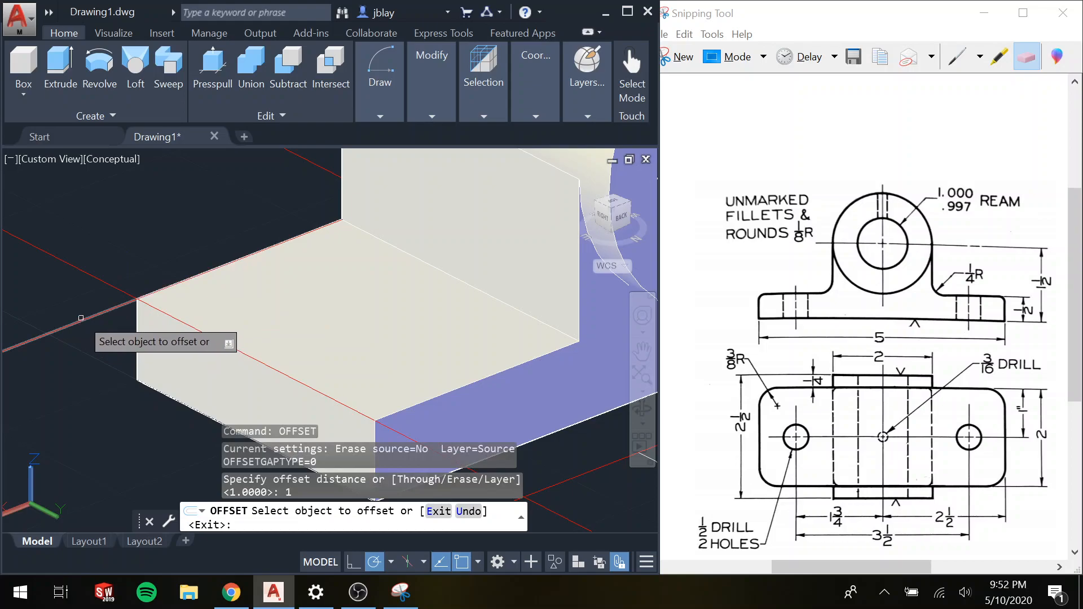
click(81, 319)
click(144, 421)
- Offset the construction line along the base's short end edge by 3/4 toward the boss
shift+middle_drag(144, 421, 295, 314)
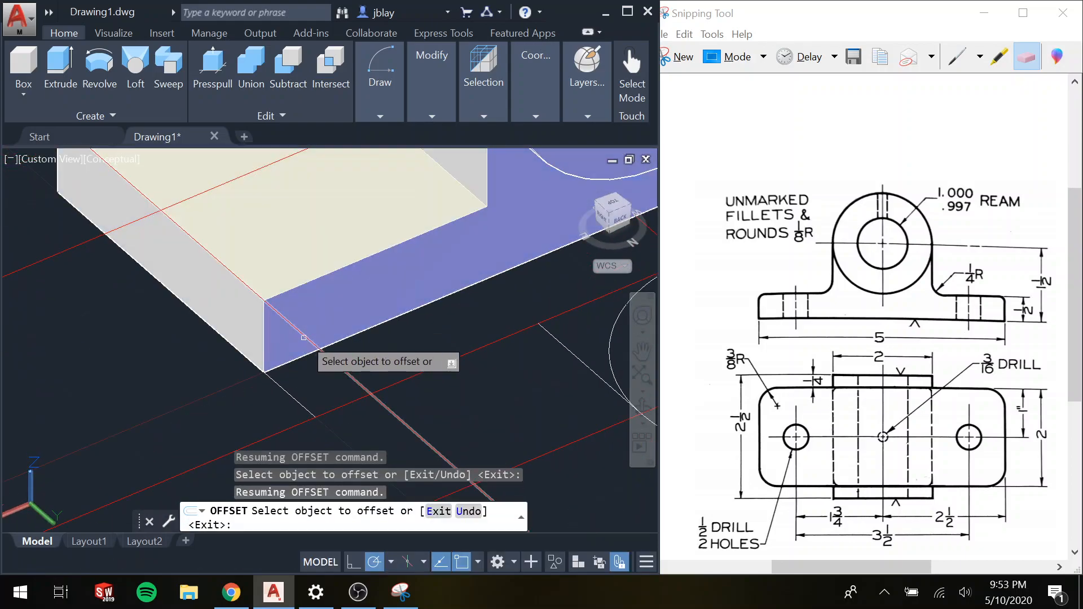
click(308, 337)
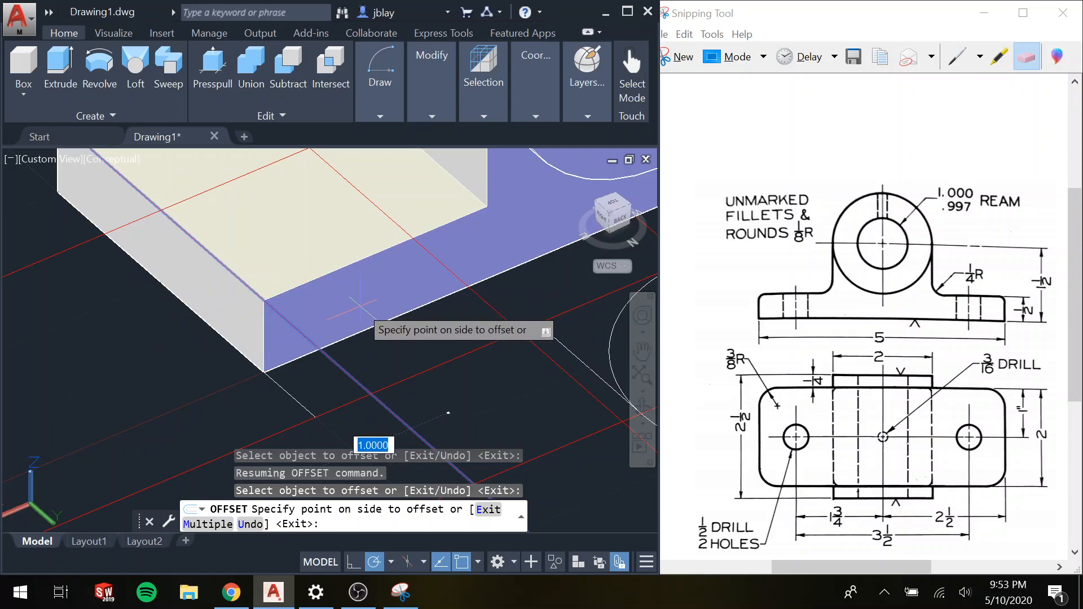
key(Escape)
text(offse)
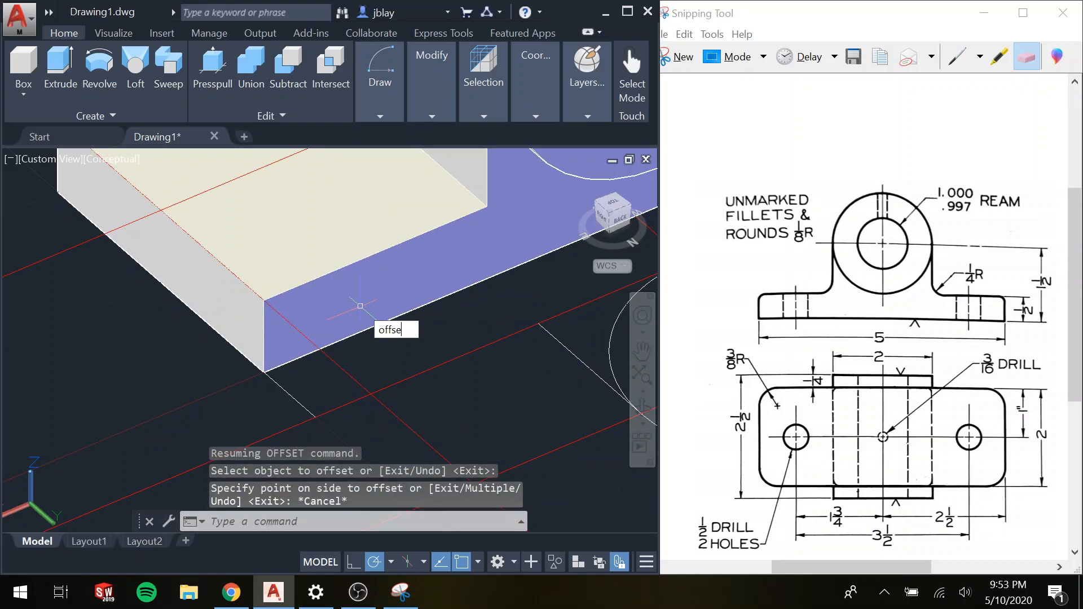
text(t)
key(Return)
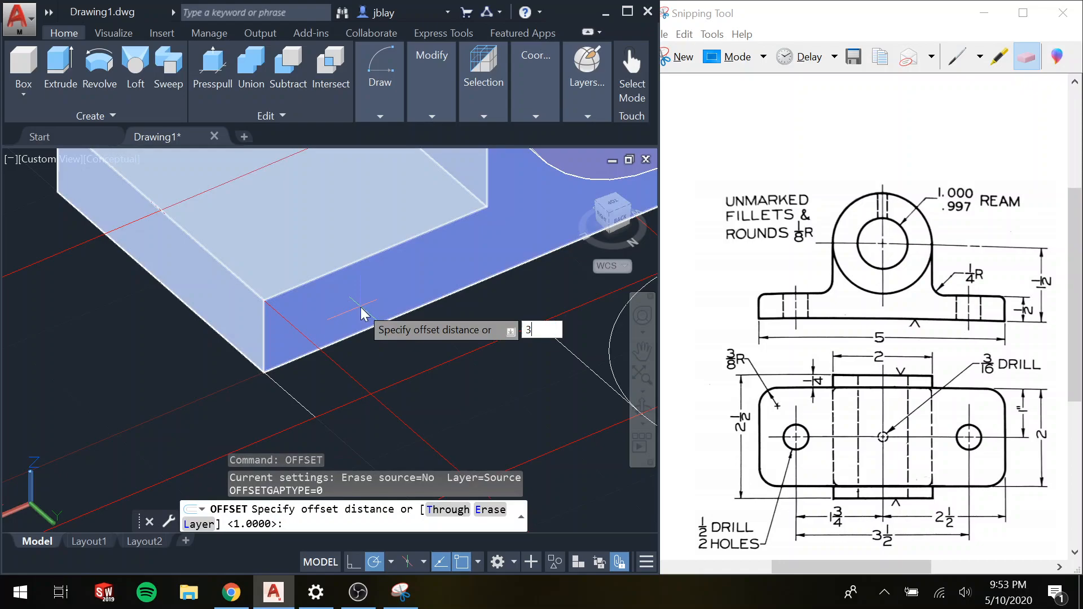
key(Return)
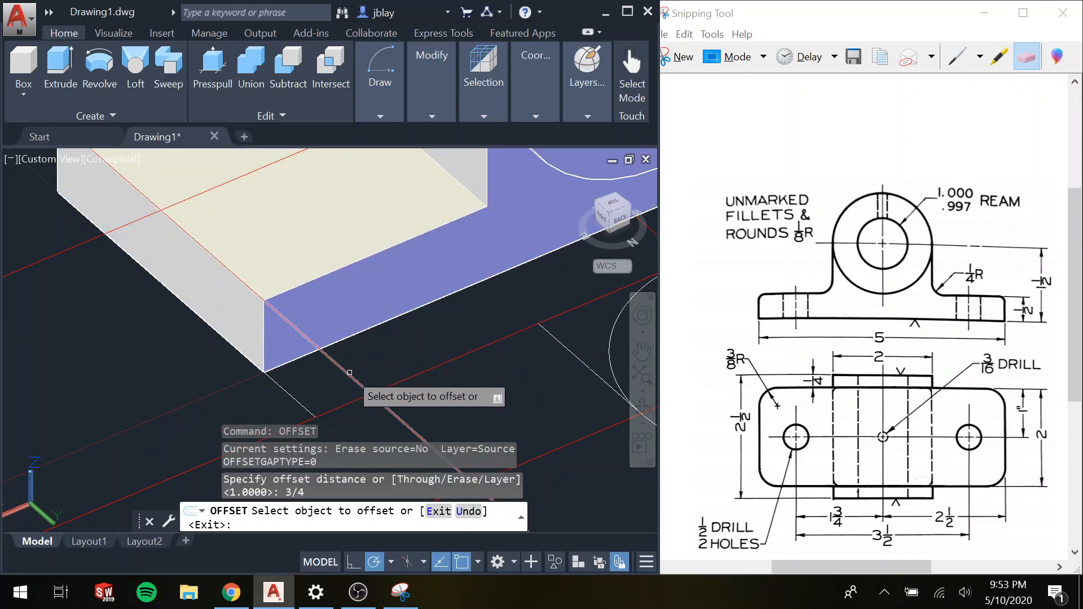
click(346, 371)
click(391, 343)
key(Escape)
- Draw a circle of radius 1/4 on the base's top face, centred where the two offset construction lines cross
middle_drag(347, 236, 404, 351)
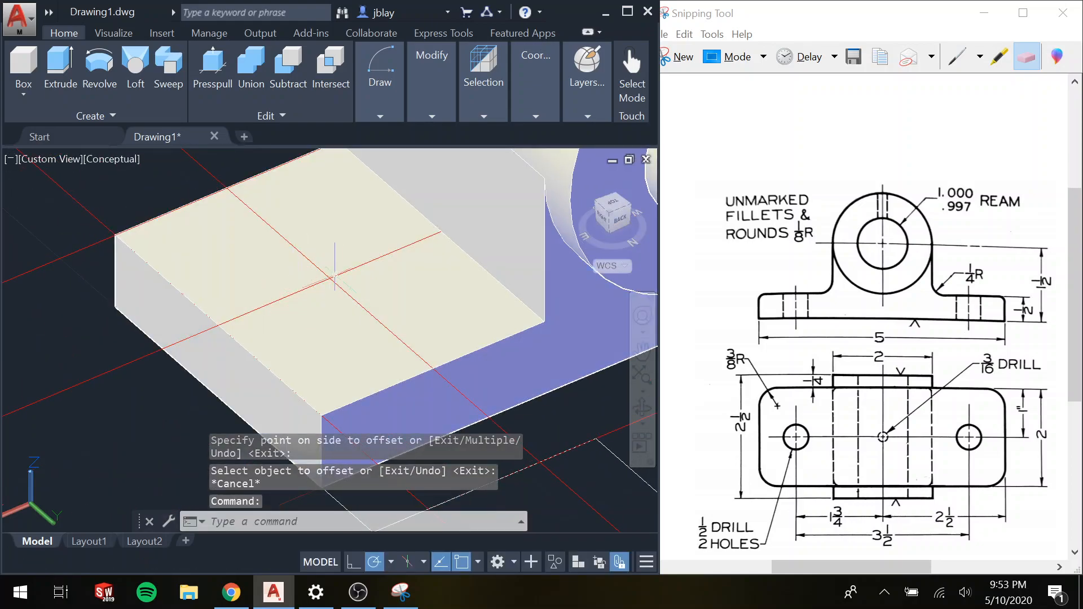
text(c)
key(Return)
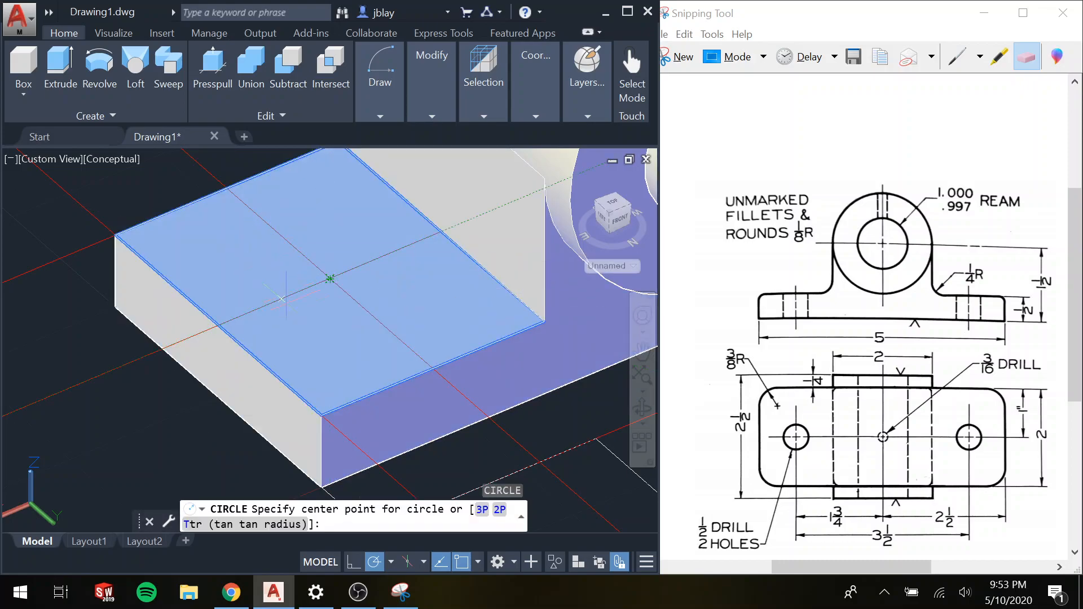
click(331, 278)
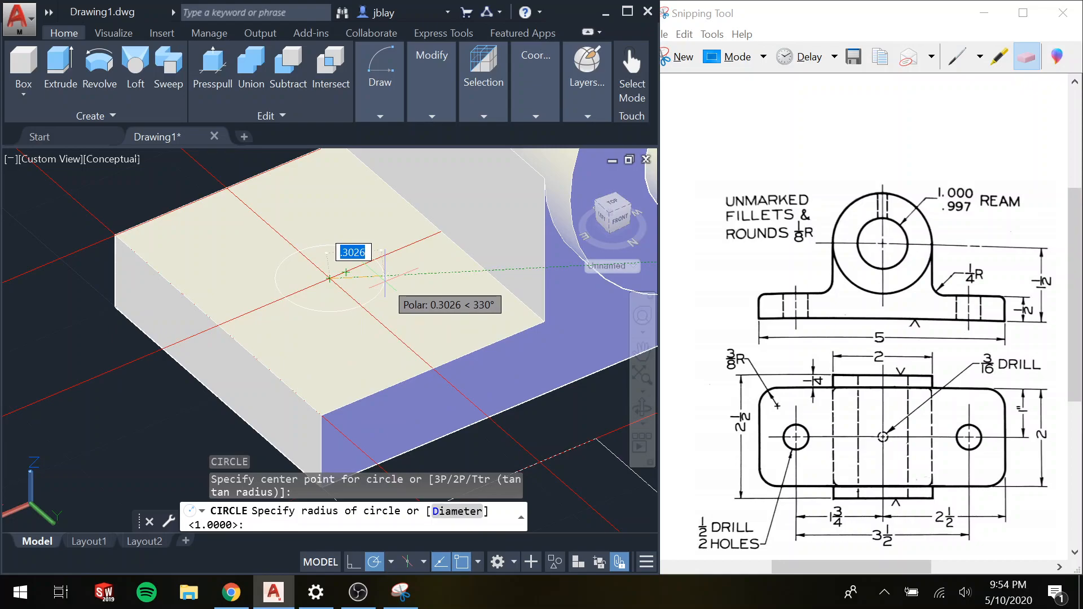
text(1/4)
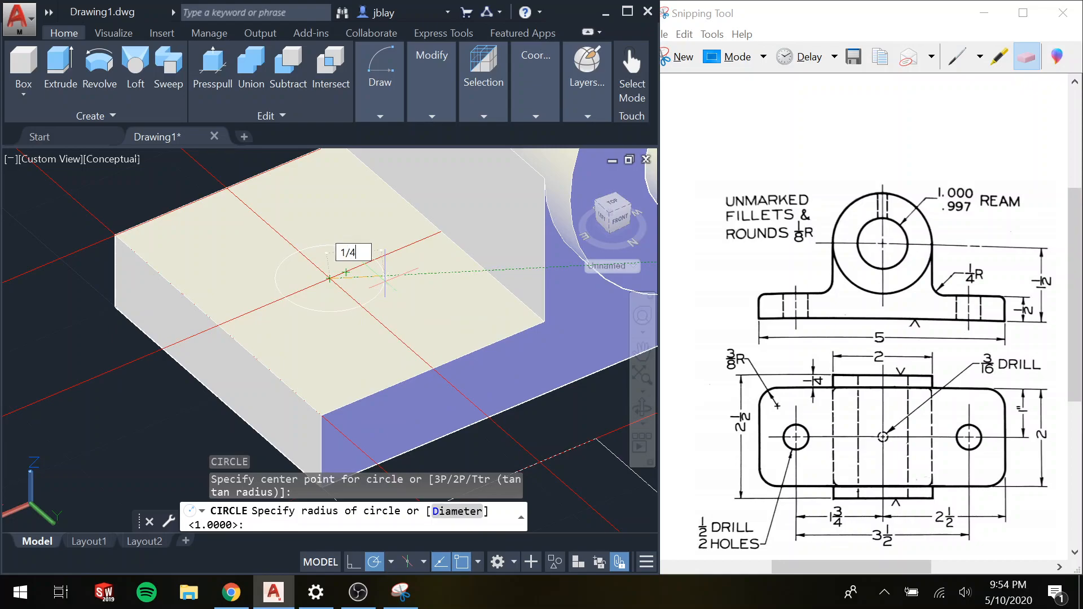
key(Return)
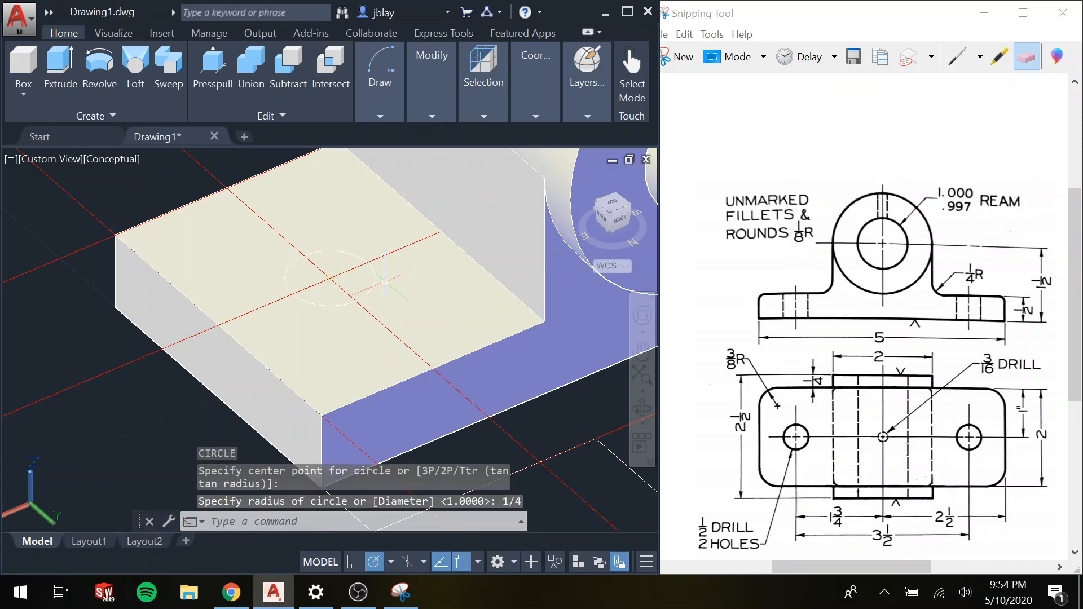
- Presspull the circle down through the full thickness of the base to cut the first hole, and check the cut
click(216, 64)
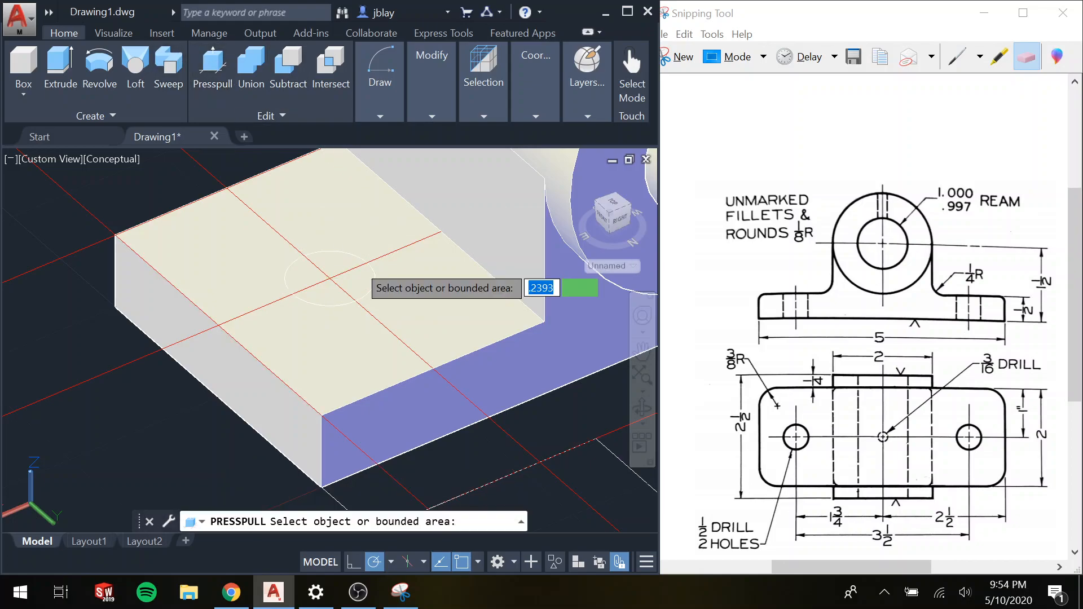
click(334, 260)
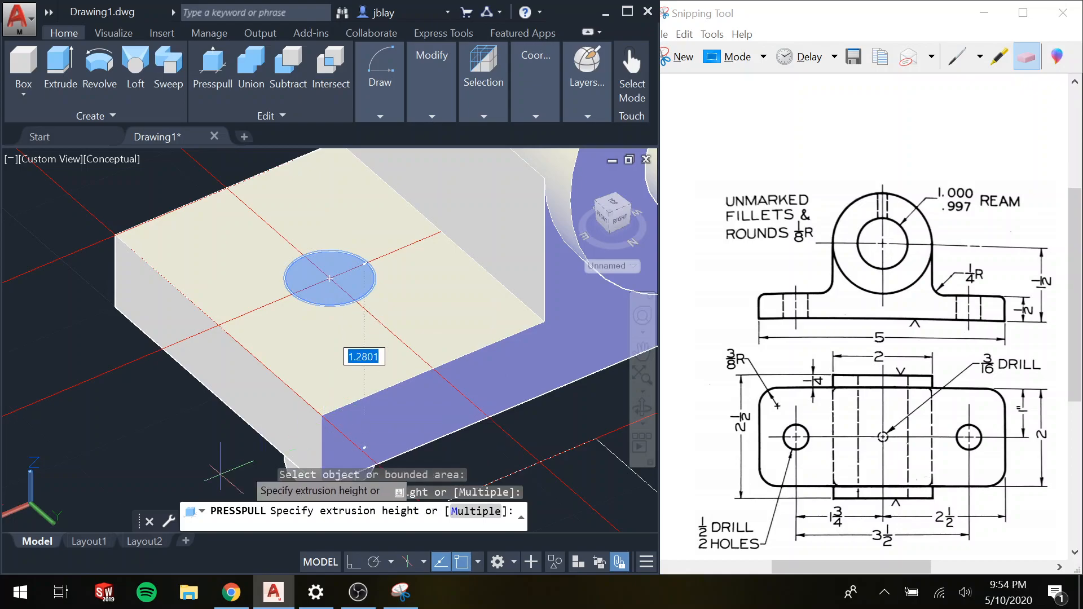
middle_drag(233, 468, 276, 416)
click(260, 443)
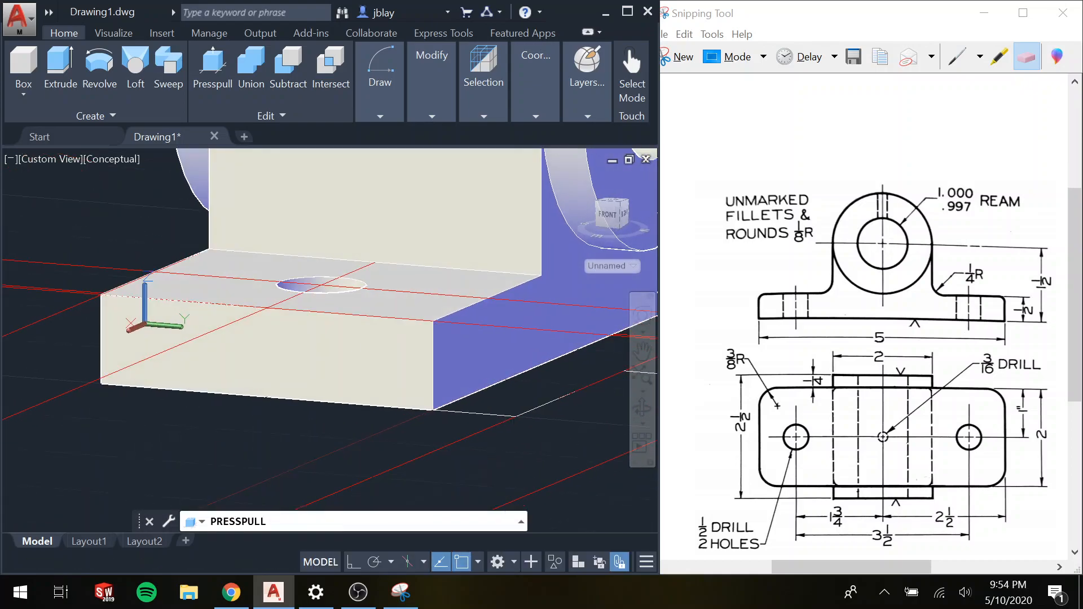
shift+middle_drag(333, 446, 235, 452)
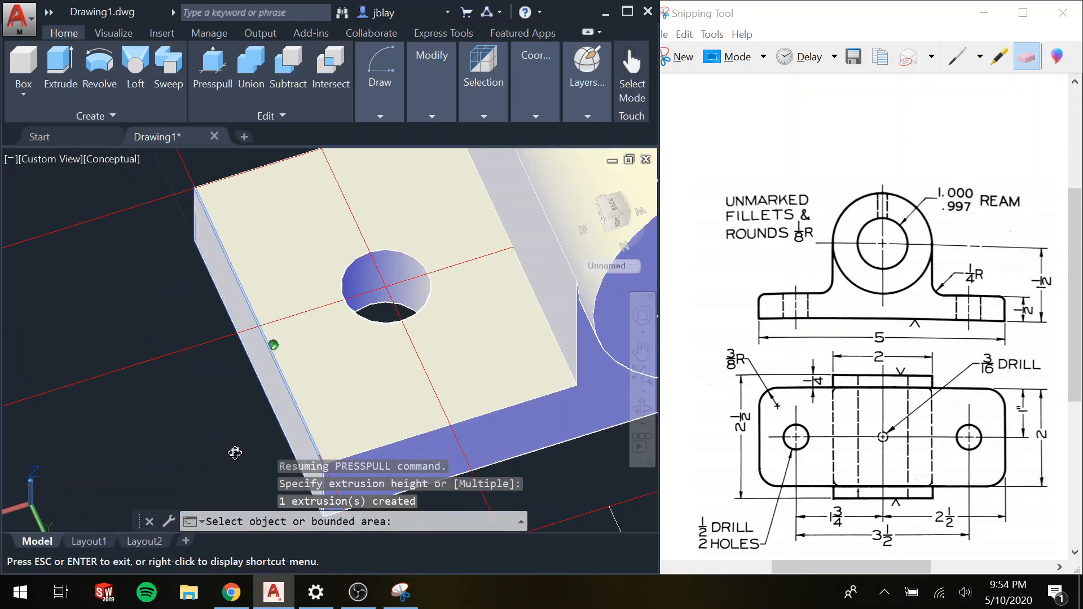
scroll(399, 346, down, 5)
scroll(434, 317, up, 3)
scroll(443, 313, down, 4)
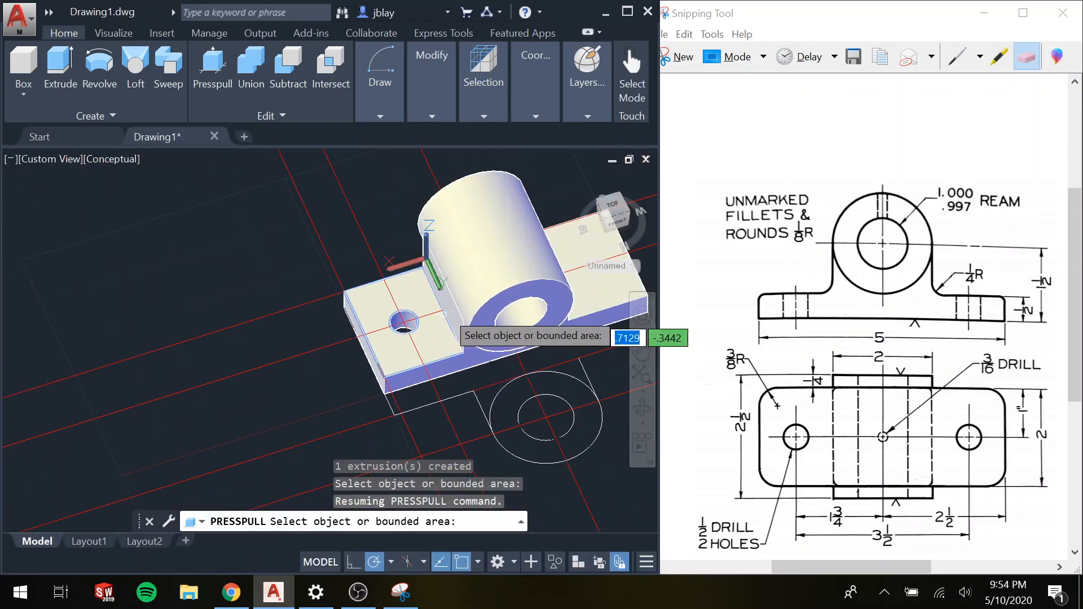
middle_drag(457, 304, 369, 350)
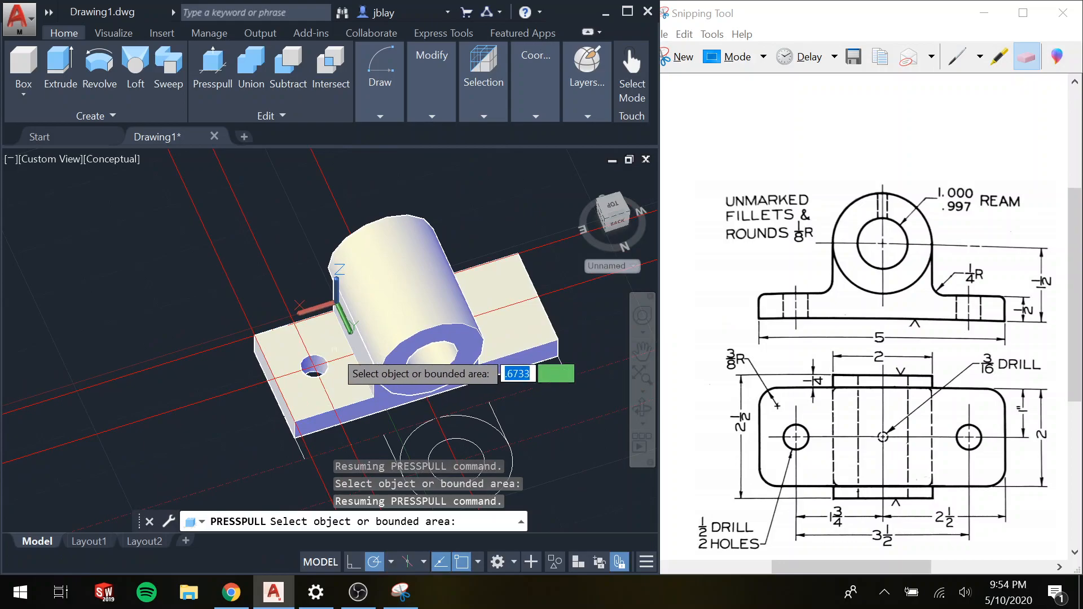
click(358, 592)
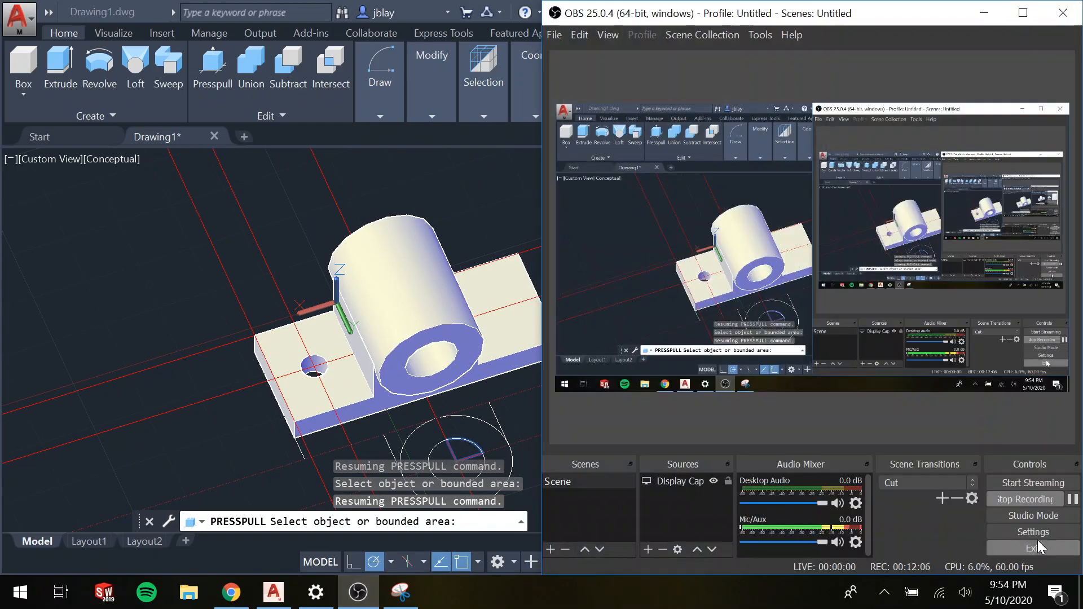
click(1076, 503)
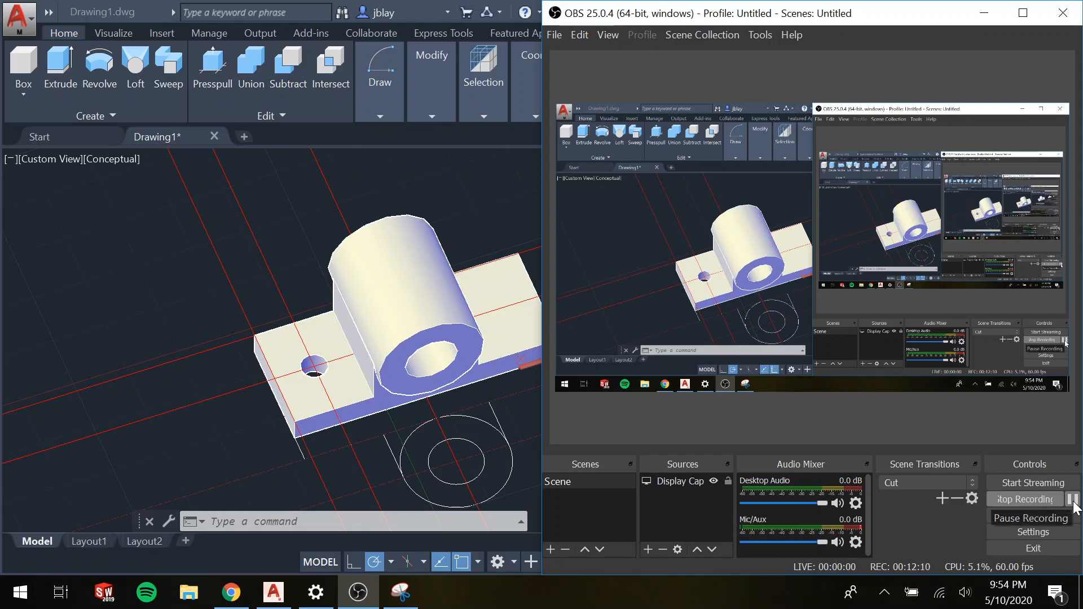
click(985, 13)
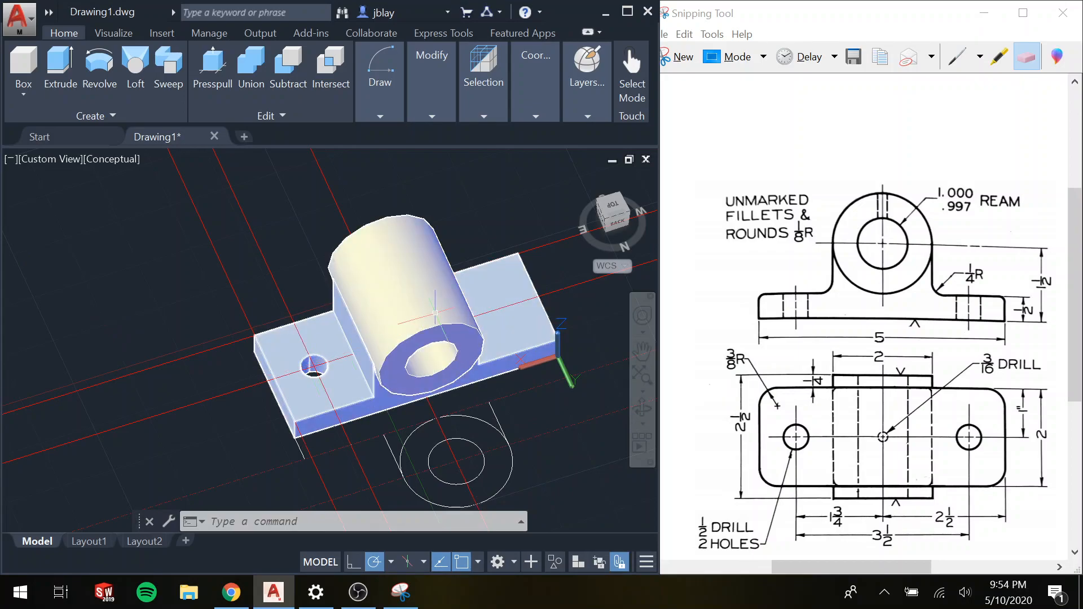
- Draw a construction line along the short top edge at the undrilled end of the base, starting from its back corner
shift+middle_drag(525, 299, 214, 293)
middle_drag(383, 359, 302, 249)
text(construction)
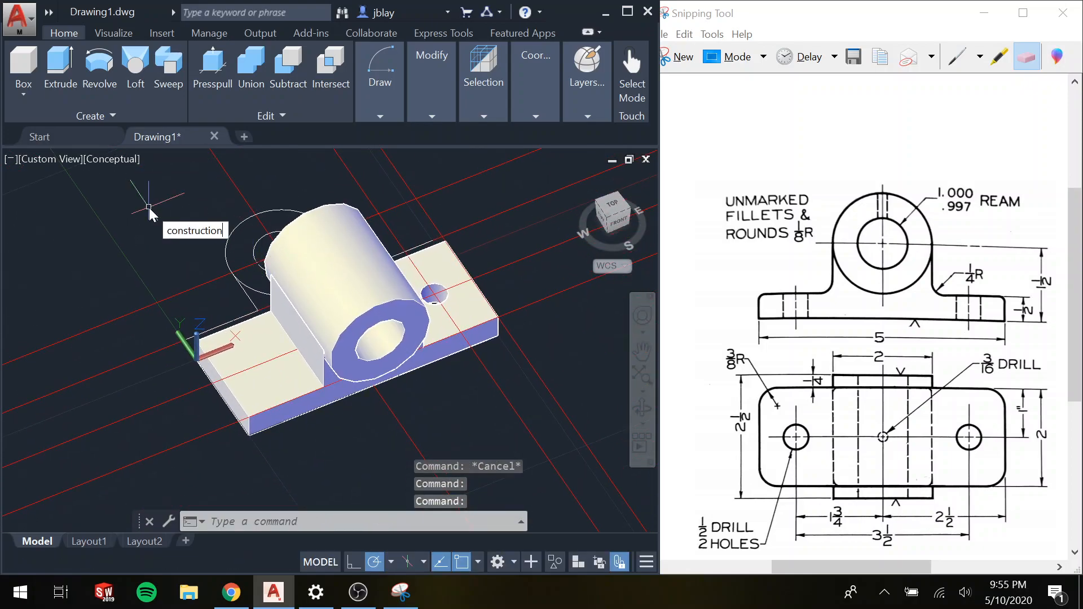
key(Return)
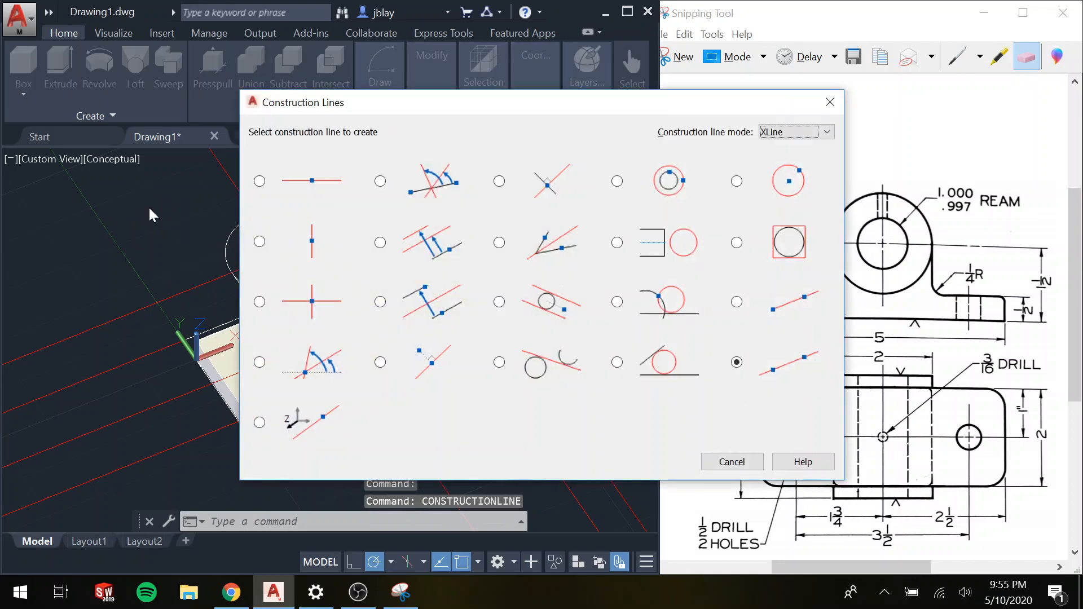
click(768, 370)
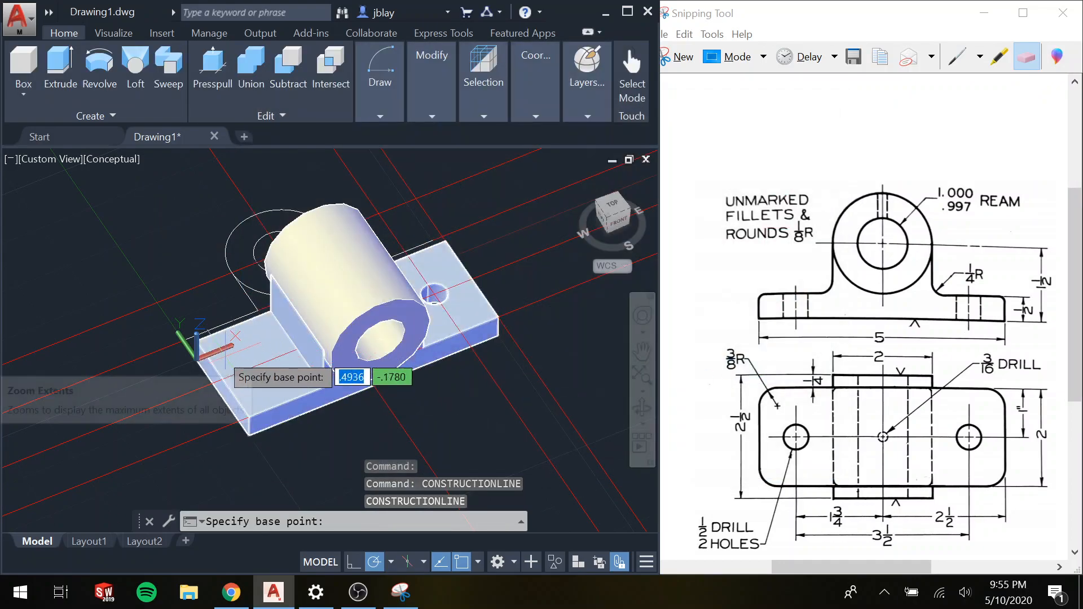
scroll(195, 339, up, 5)
click(181, 320)
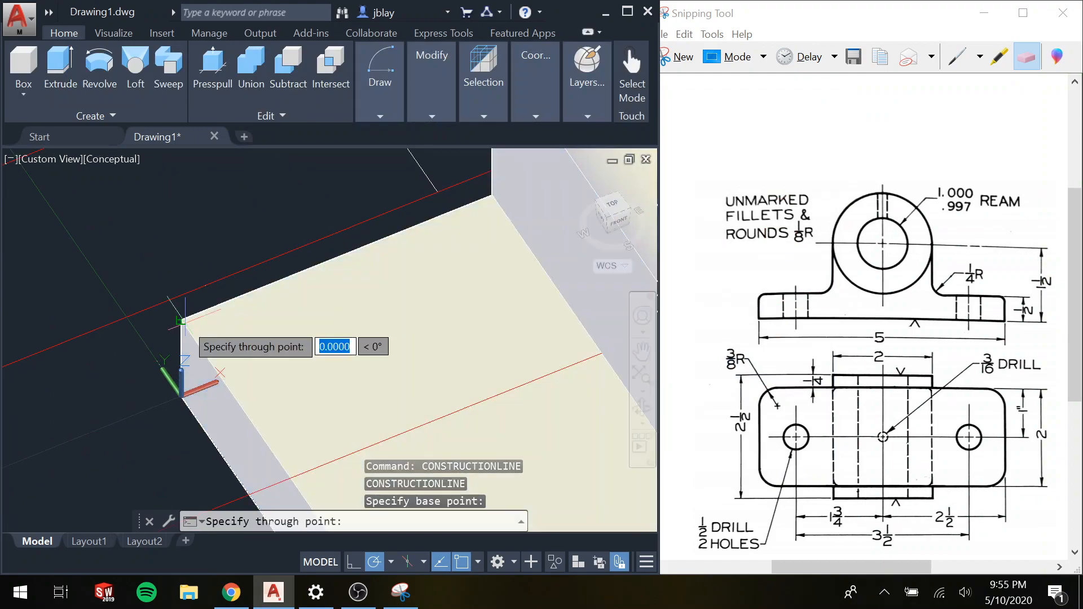
middle_drag(318, 350, 375, 220)
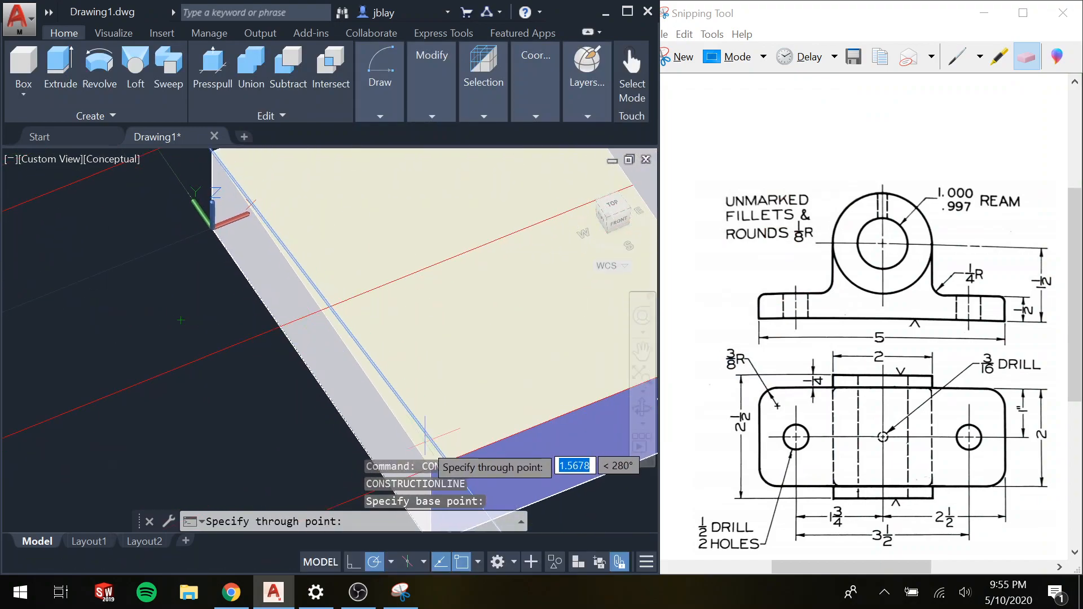
scroll(436, 443, up, 2)
scroll(436, 443, down, 2)
middle_drag(435, 443, 438, 351)
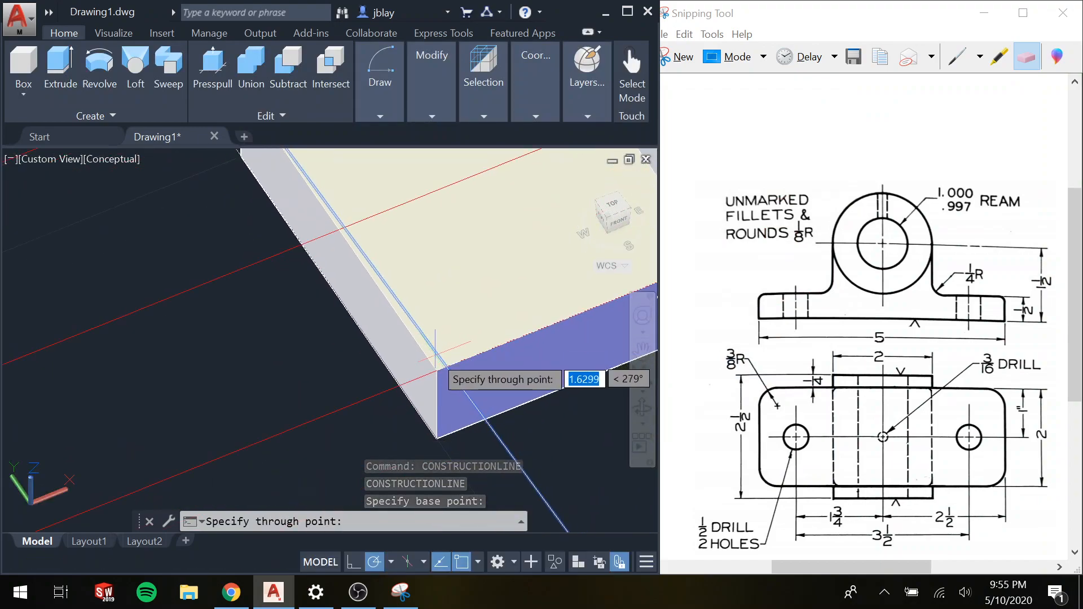
click(435, 371)
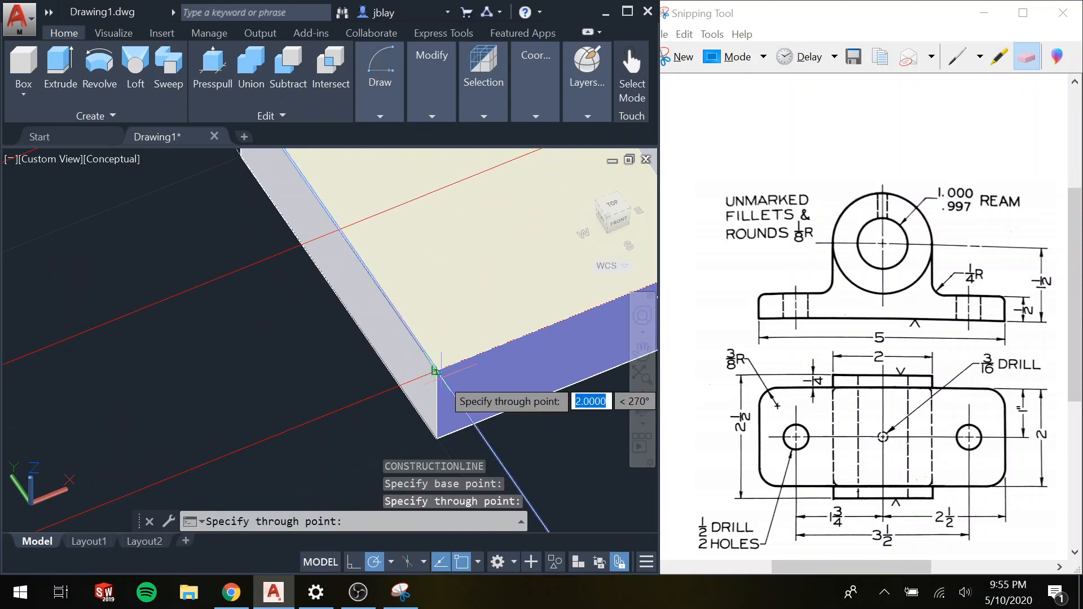
- Add a construction line from the same back corner along the base's long back top edge, and end the command
middle_drag(426, 273, 527, 389)
middle_drag(516, 158, 381, 269)
click(339, 242)
key(Escape)
text(off)
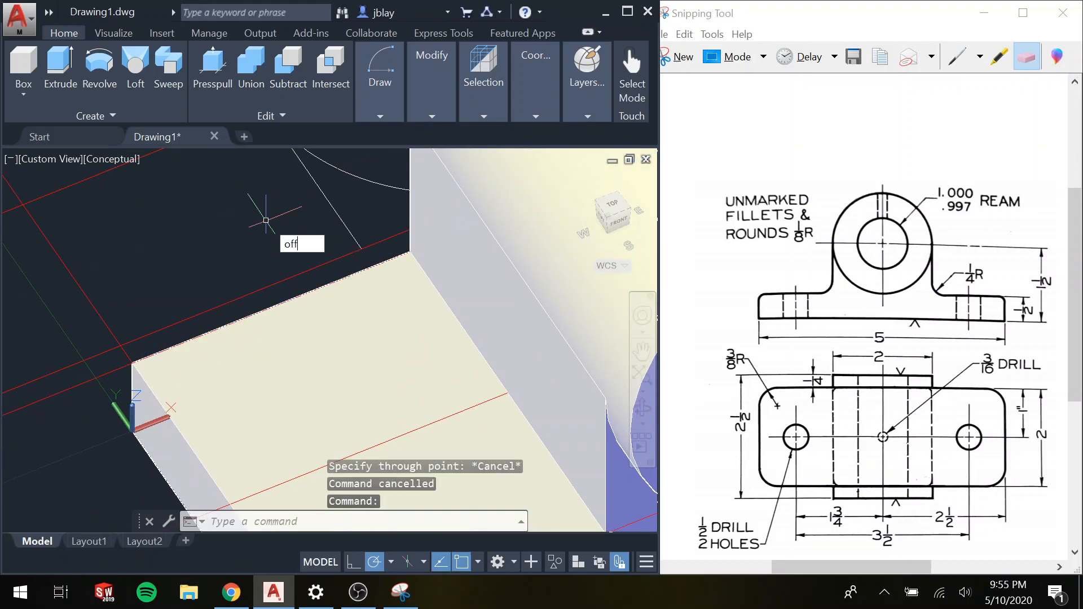
text(set)
key(Return)
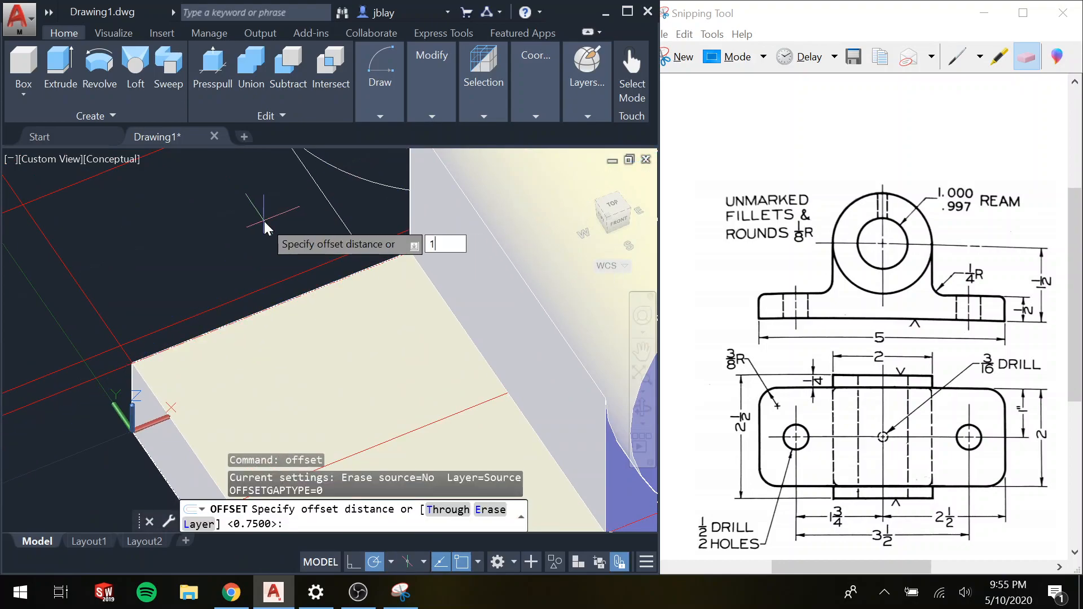
text(1)
key(Return)
shift+middle_drag(288, 338, 510, 402)
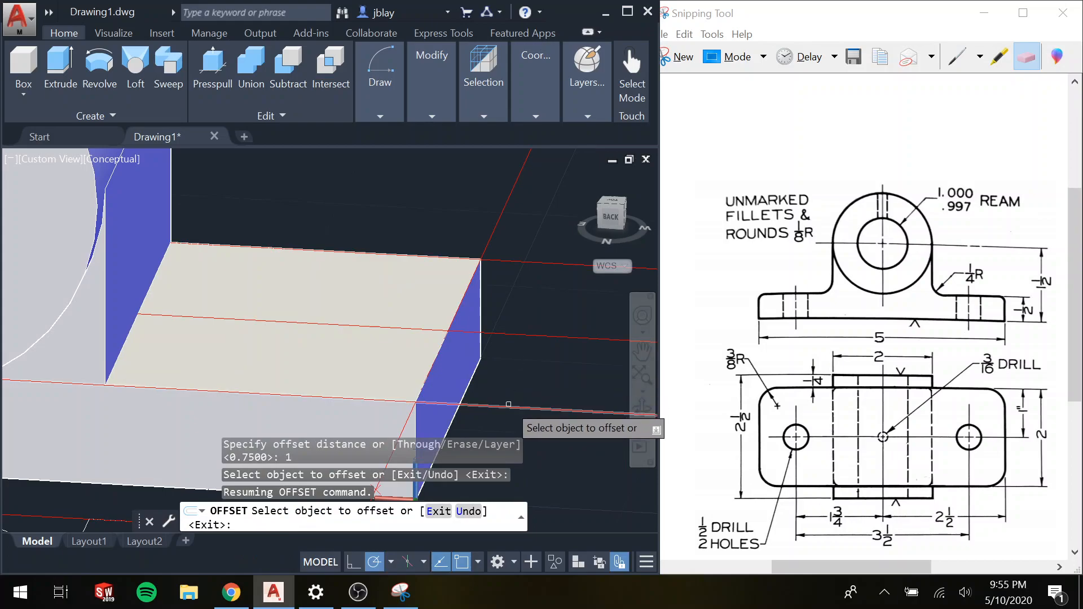
scroll(461, 357, down, 4)
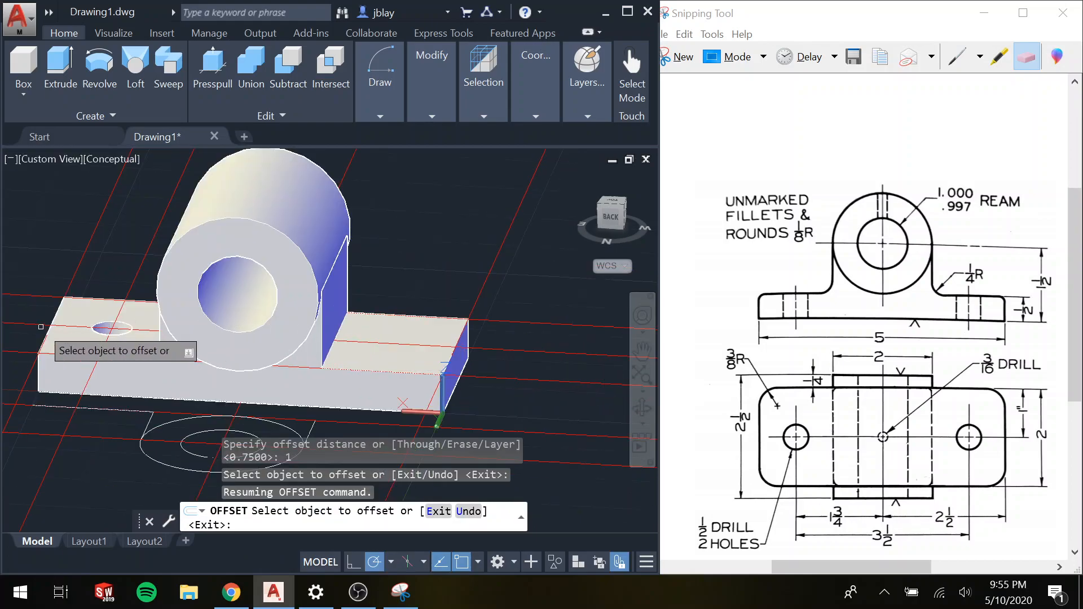
key(Escape)
- Offset the construction line along the undrilled end's short edge by .75 inward across the base, and end the command
shift+middle_drag(494, 328, 206, 333)
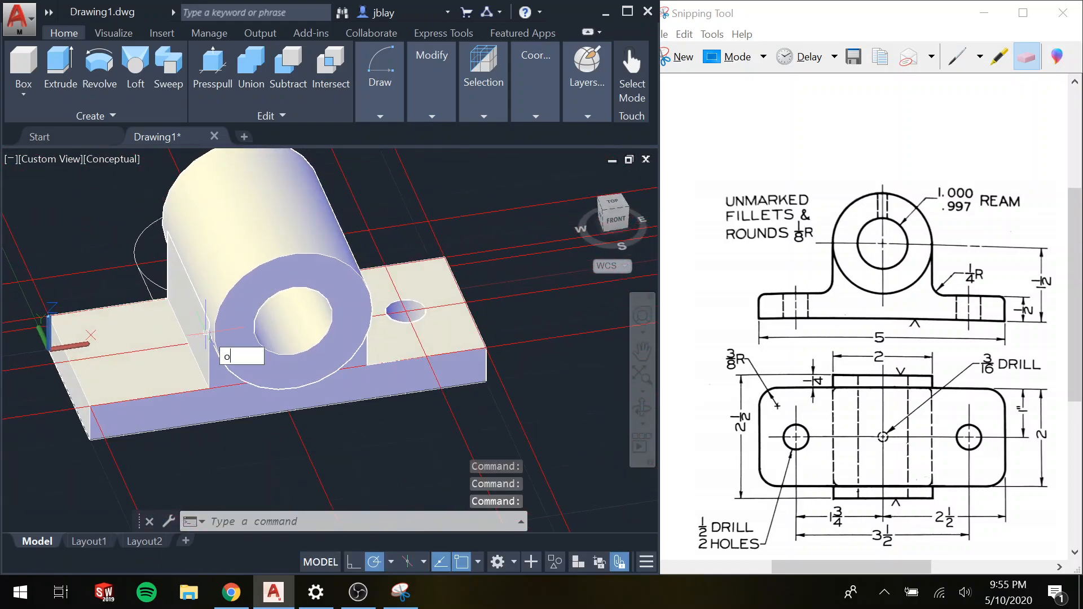
text(t)
key(Return)
text(.)
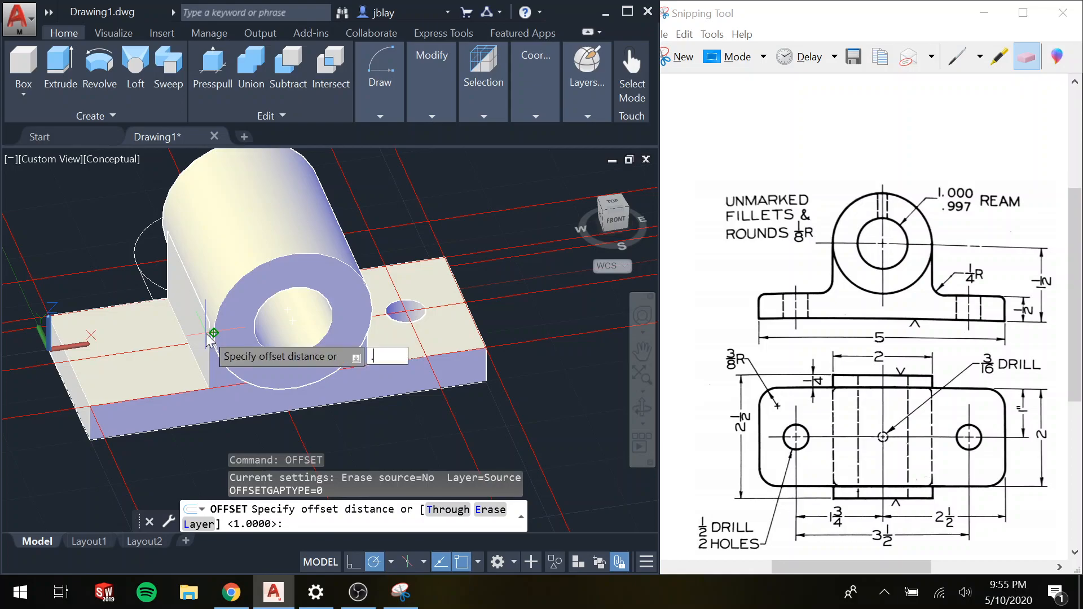
text(75)
key(Return)
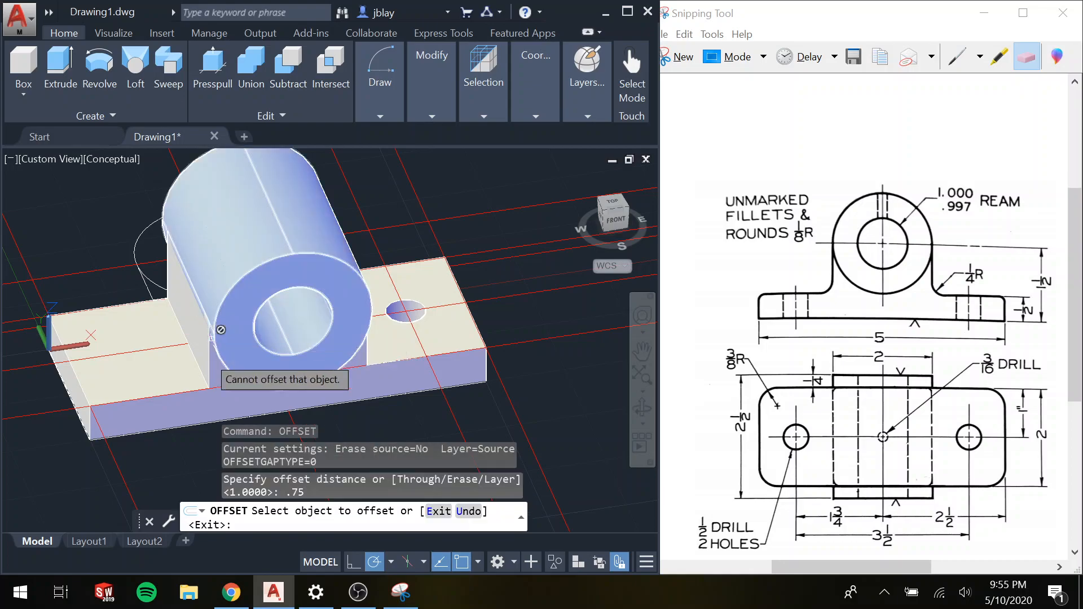
click(110, 442)
click(143, 434)
key(Escape)
- Draw a circle of radius 1/4 on the undrilled end's top face, centred where the offset construction lines cross
text(c)
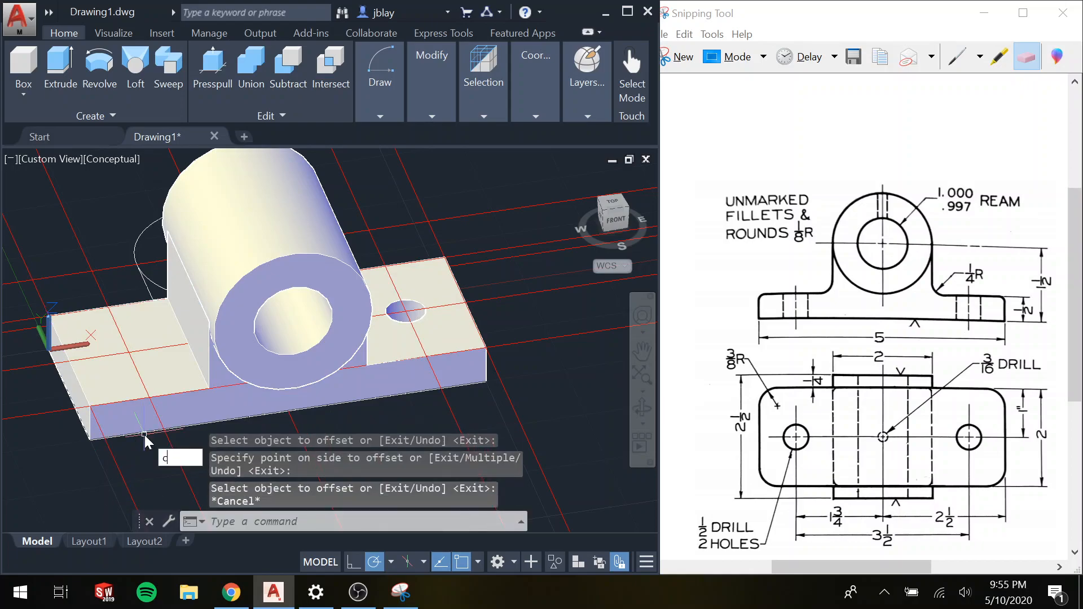
key(Return)
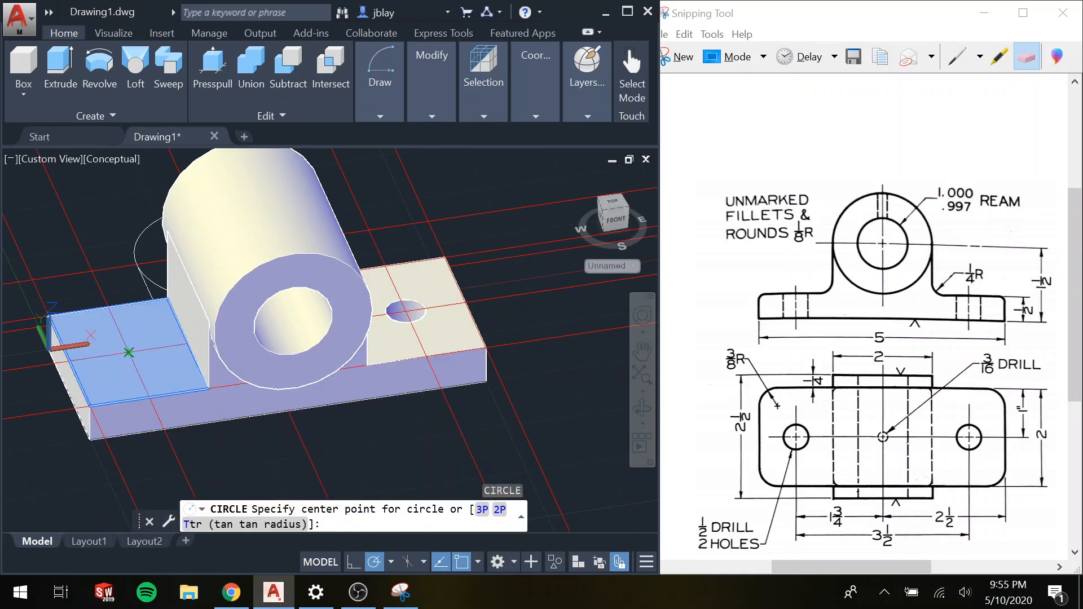
click(138, 339)
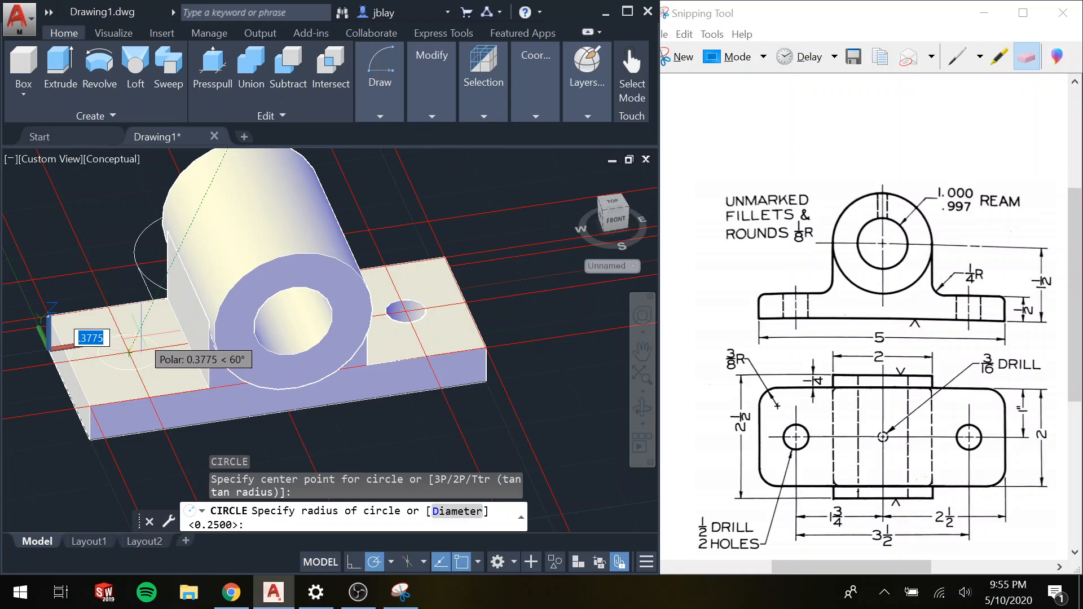
text(1/5)
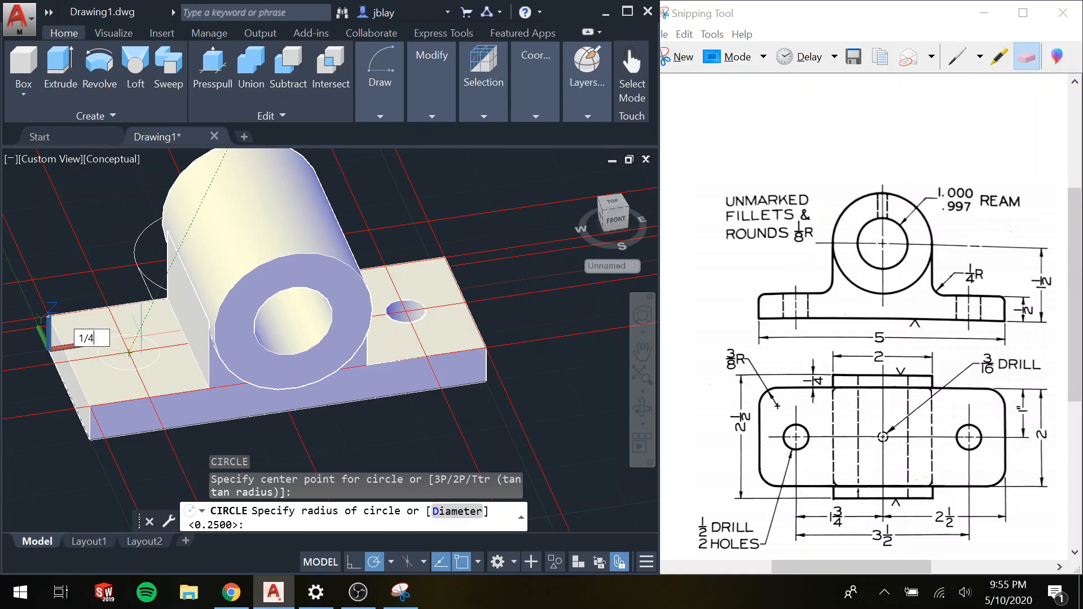
key(Return)
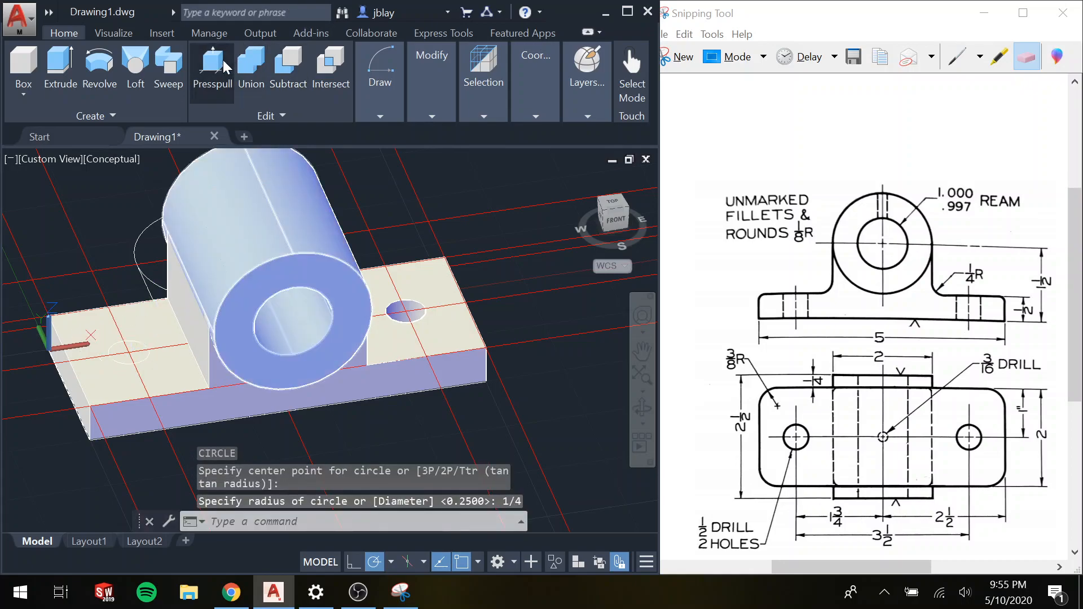
- Presspull the new circle down through the full thickness of the base to cut the second drill hole
click(213, 65)
click(129, 352)
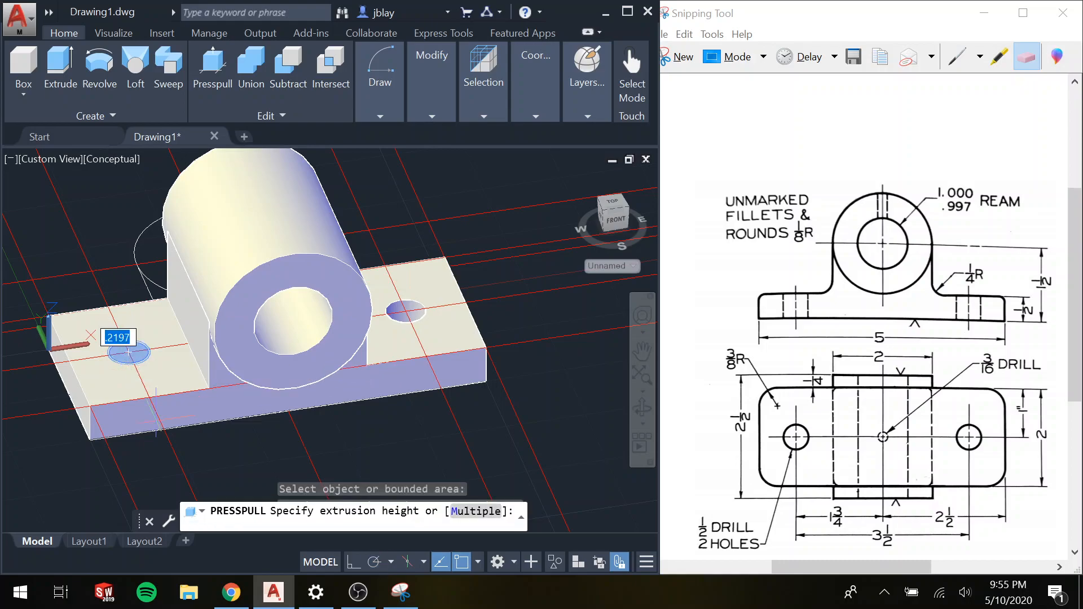
click(190, 464)
key(Return)
scroll(248, 400, up, 1)
scroll(249, 400, down, 3)
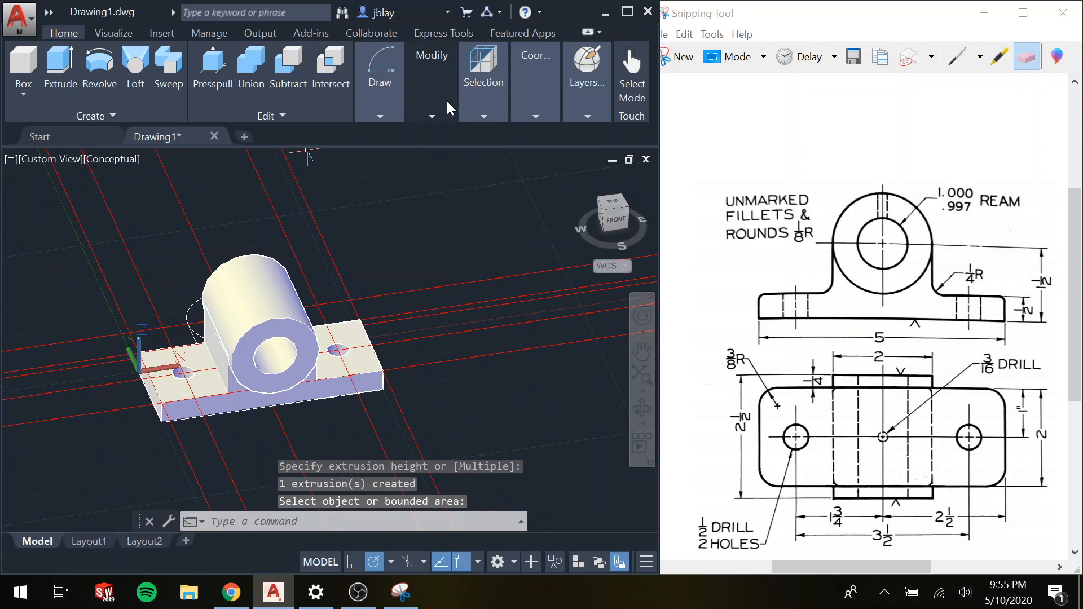
- Turn off the AM_CL layer to hide the construction lines, and check the bracket from several sides
click(595, 118)
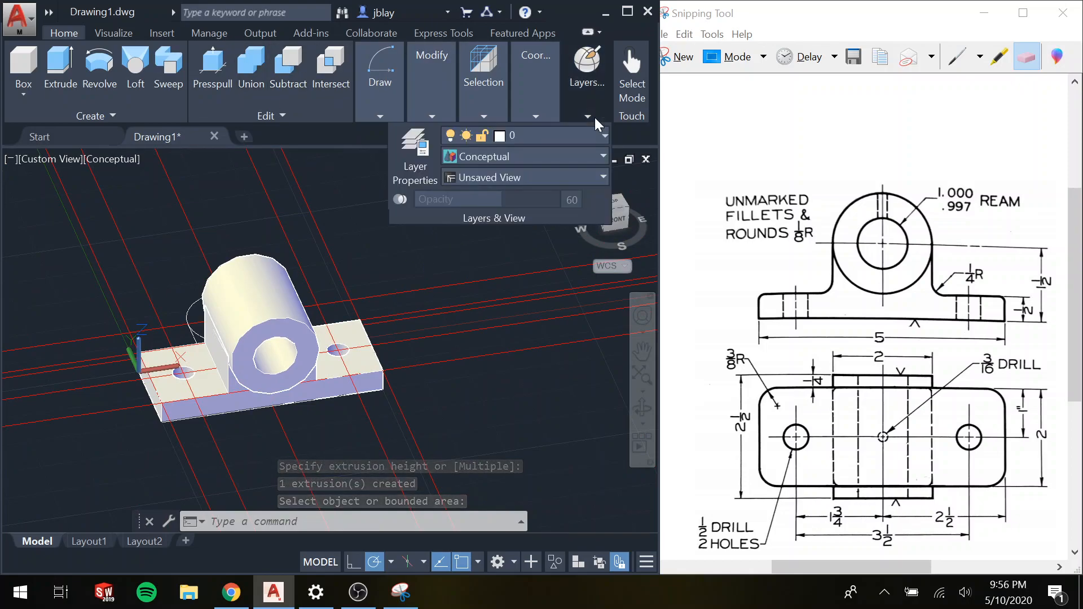
click(561, 137)
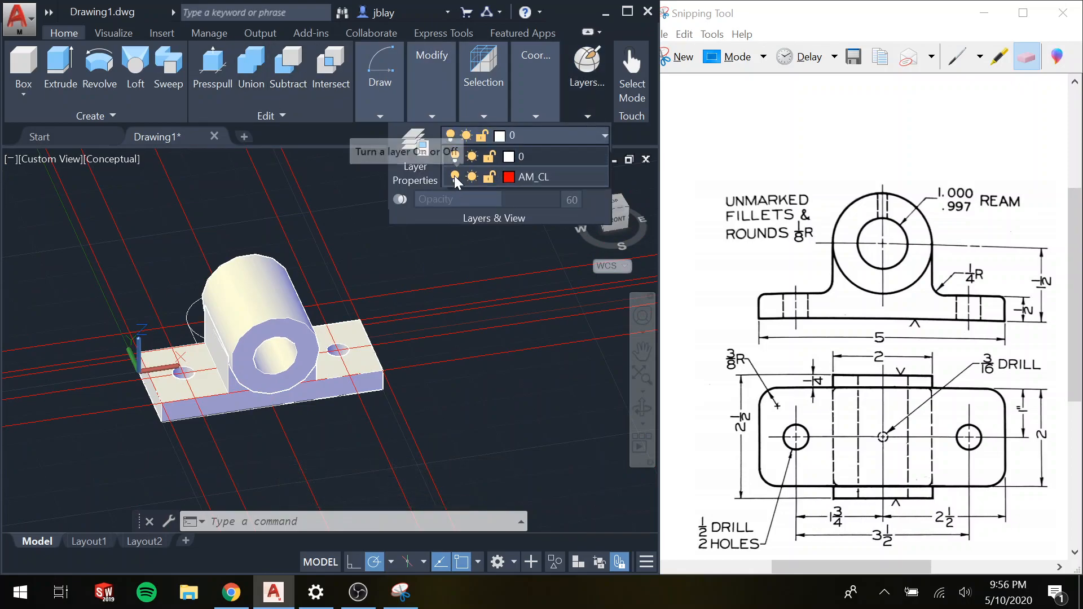
click(455, 176)
scroll(337, 320, up, 5)
scroll(336, 320, down, 6)
scroll(281, 329, up, 2)
shift+middle_drag(455, 387, 326, 373)
shift+middle_drag(401, 426, 359, 351)
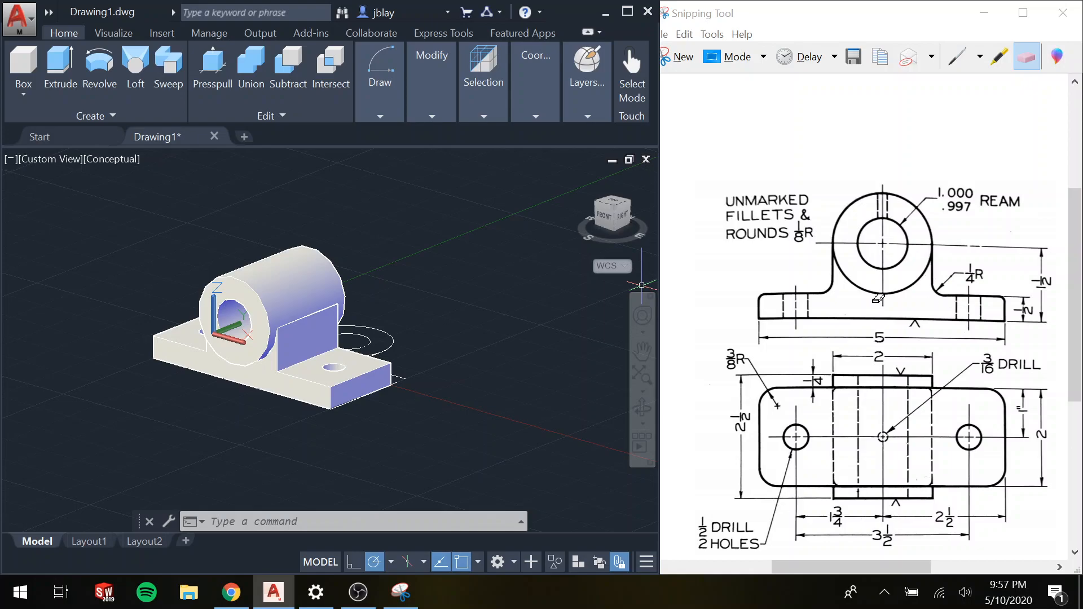
mouse_move(358, 593)
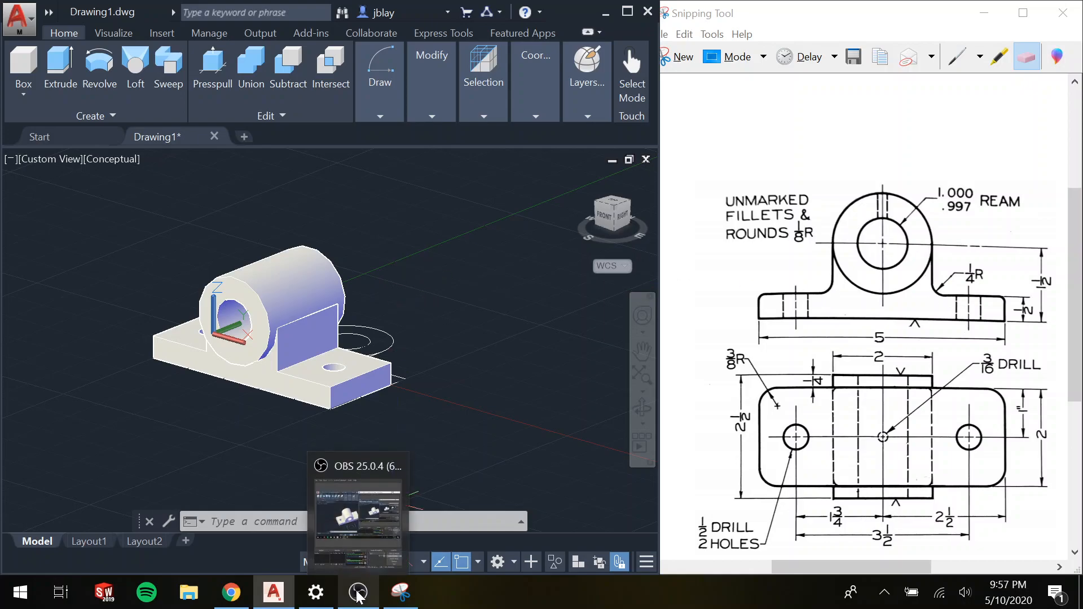
click(357, 593)
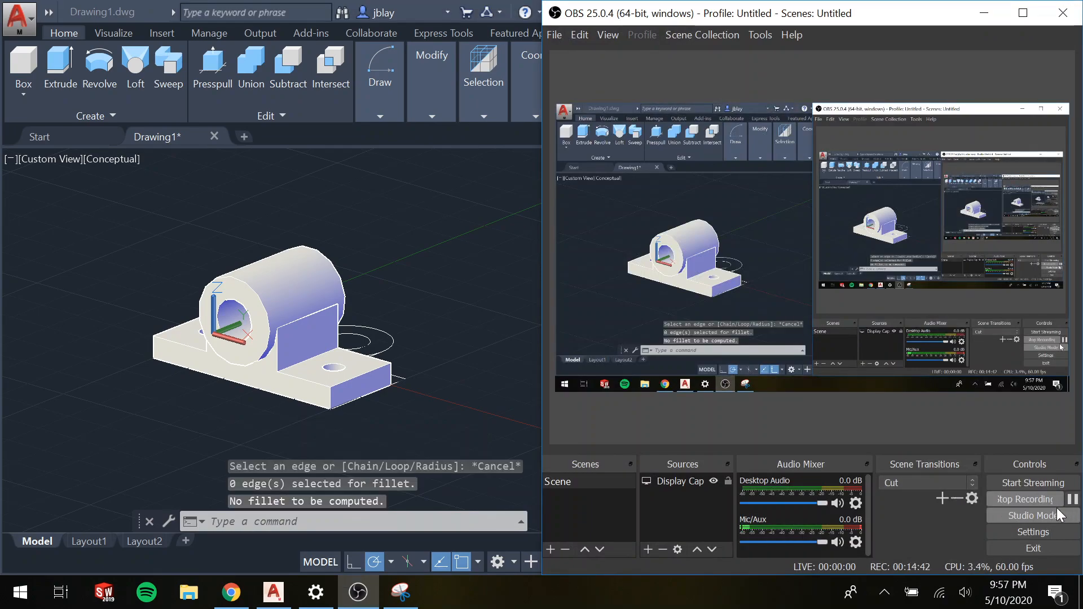
click(507, 313)
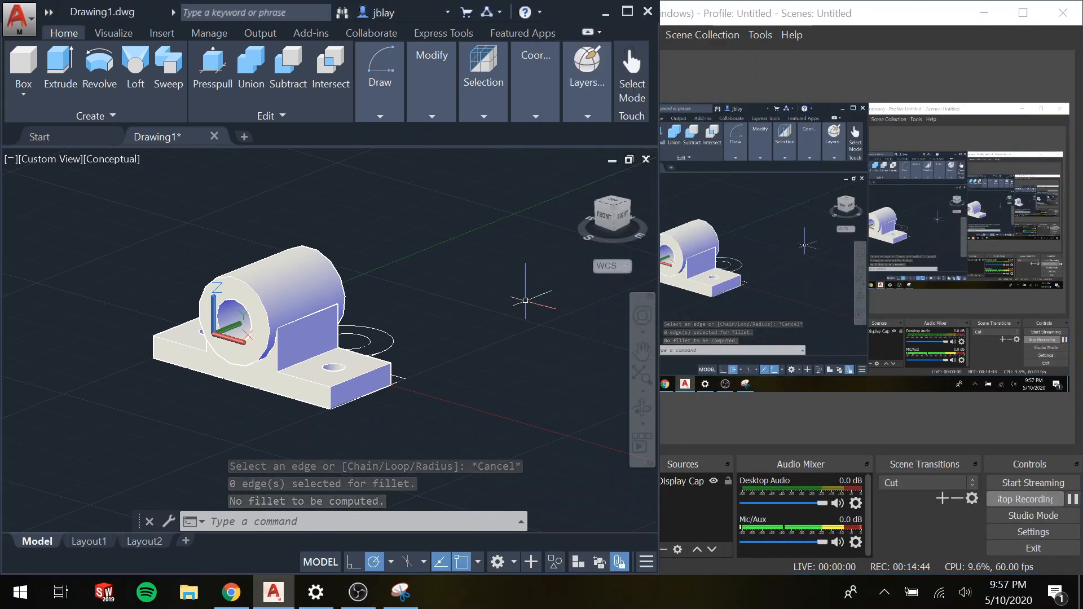
- Start the FILLETEDGE command, bring the reference drawing in Snipping Tool back into view, and set the fillet radius to 1/4
text(fillet)
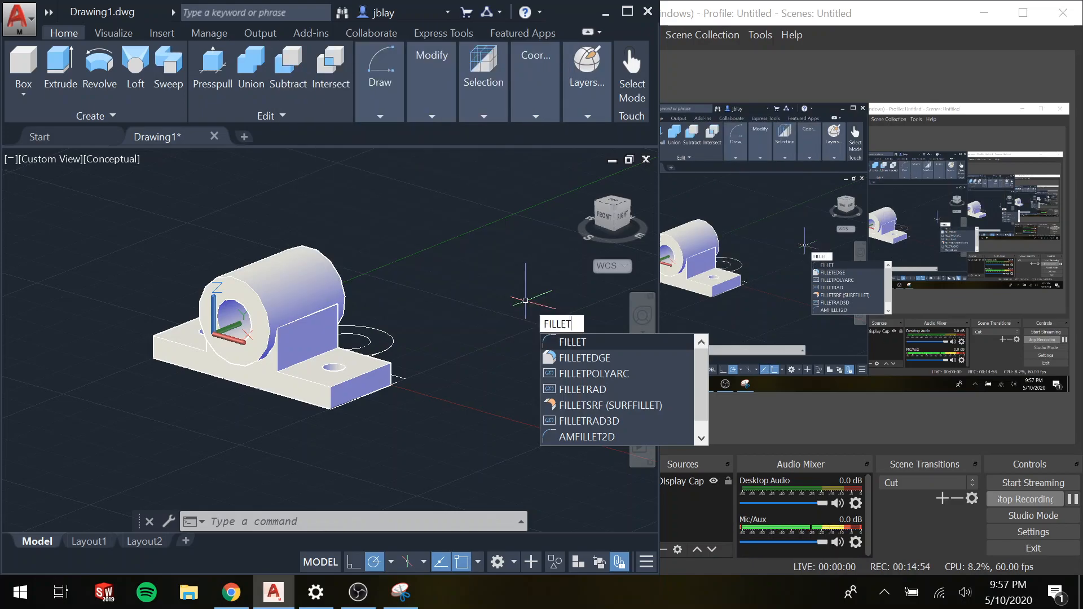
text(EDGE)
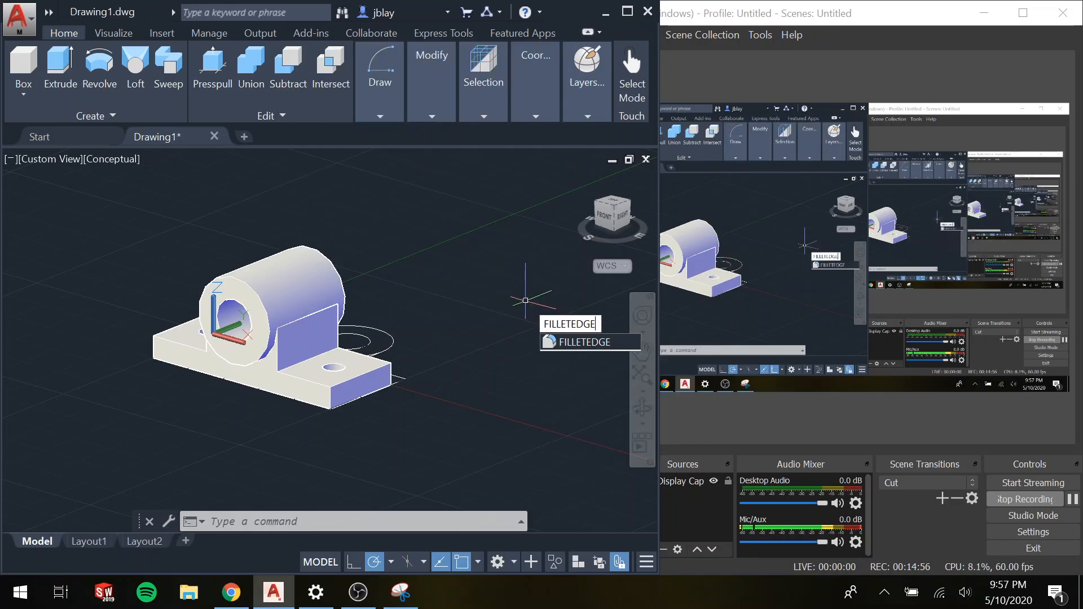
click(571, 339)
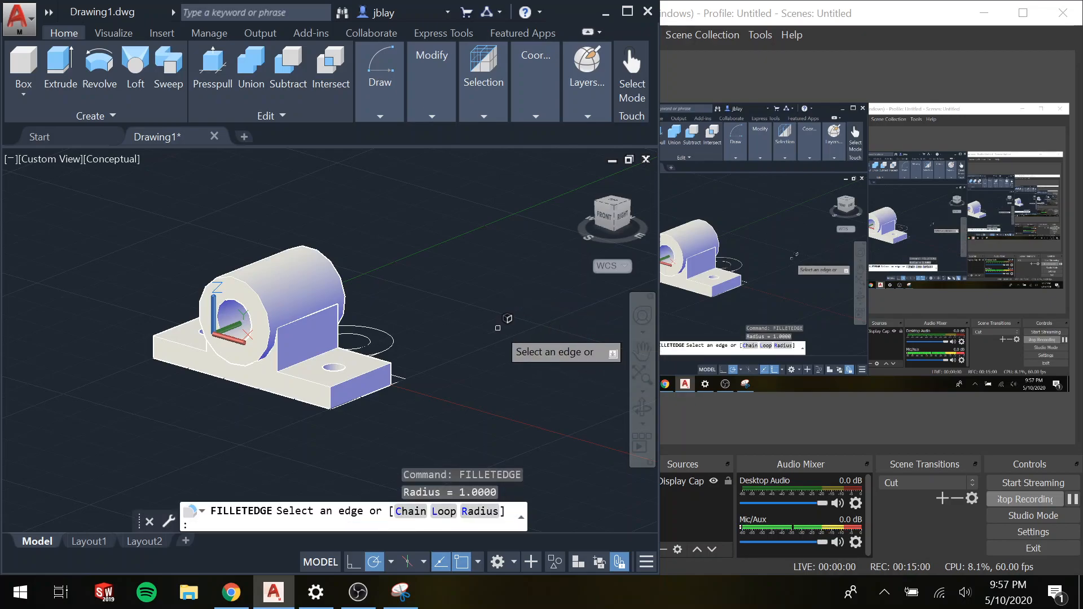
scroll(362, 338, up, 2)
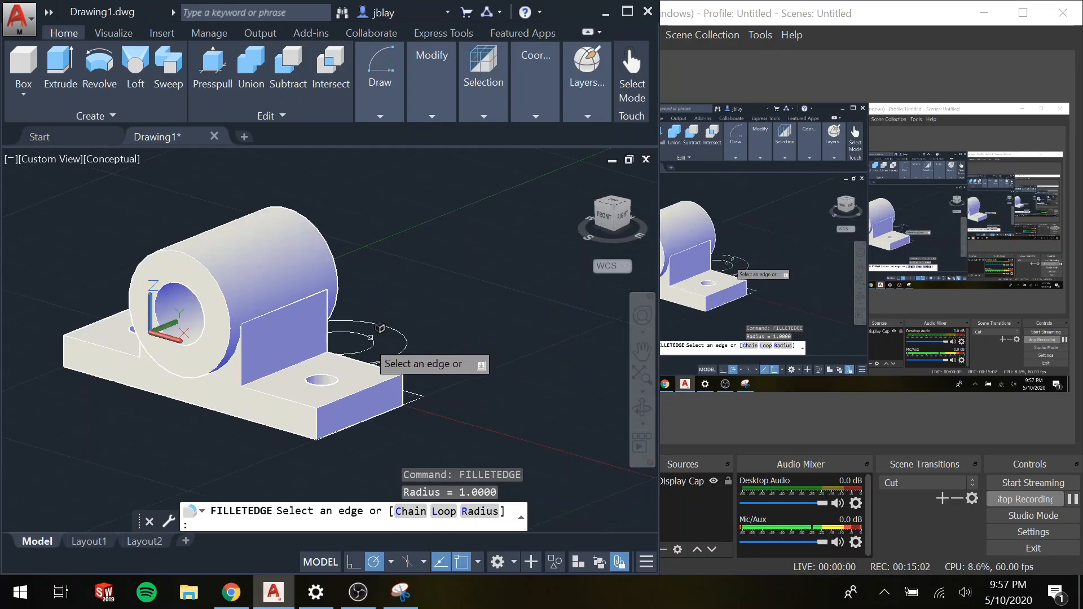
scroll(348, 350, up, 3)
middle_drag(380, 329, 561, 270)
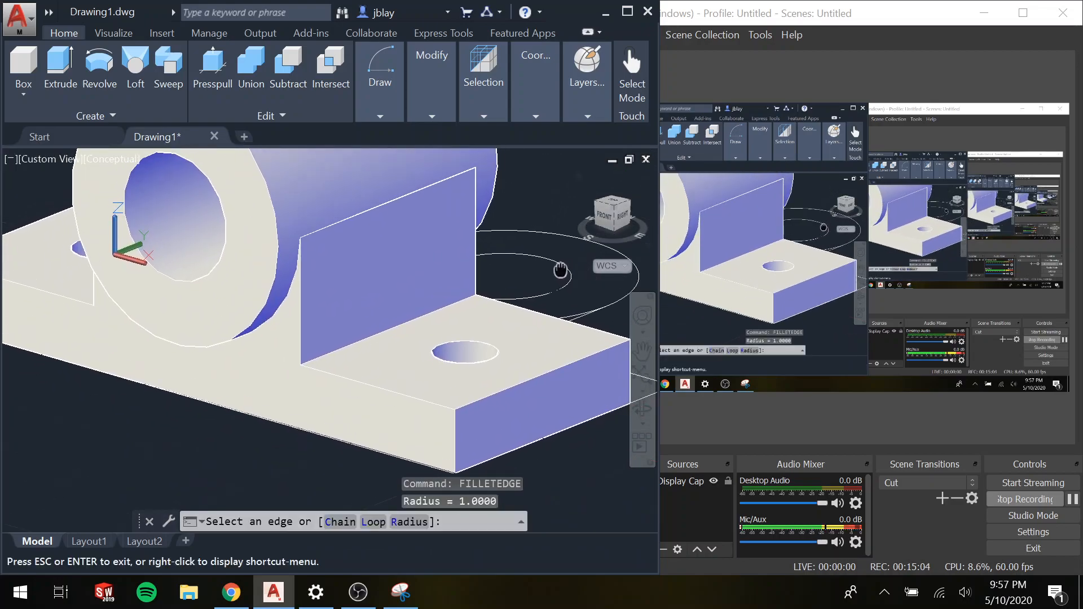
key(Escape)
scroll(505, 291, down, 4)
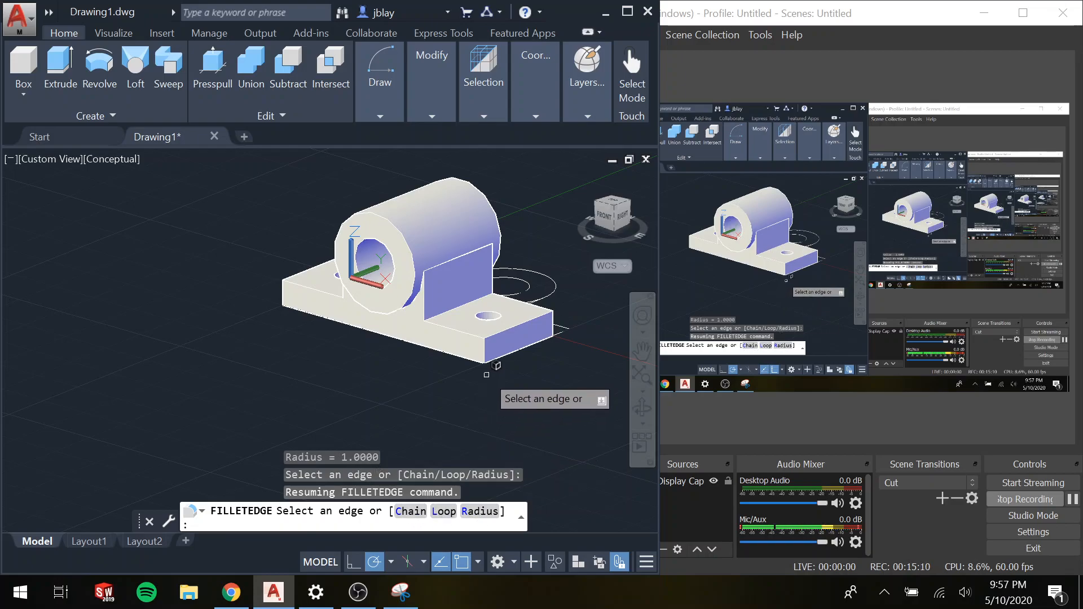
key(Down)
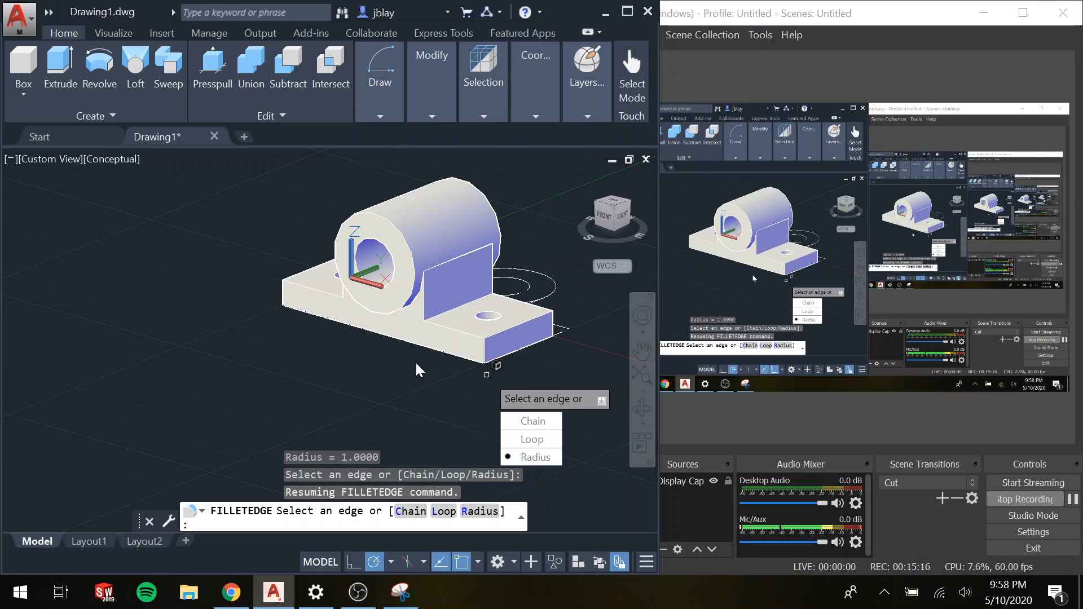
key(Return)
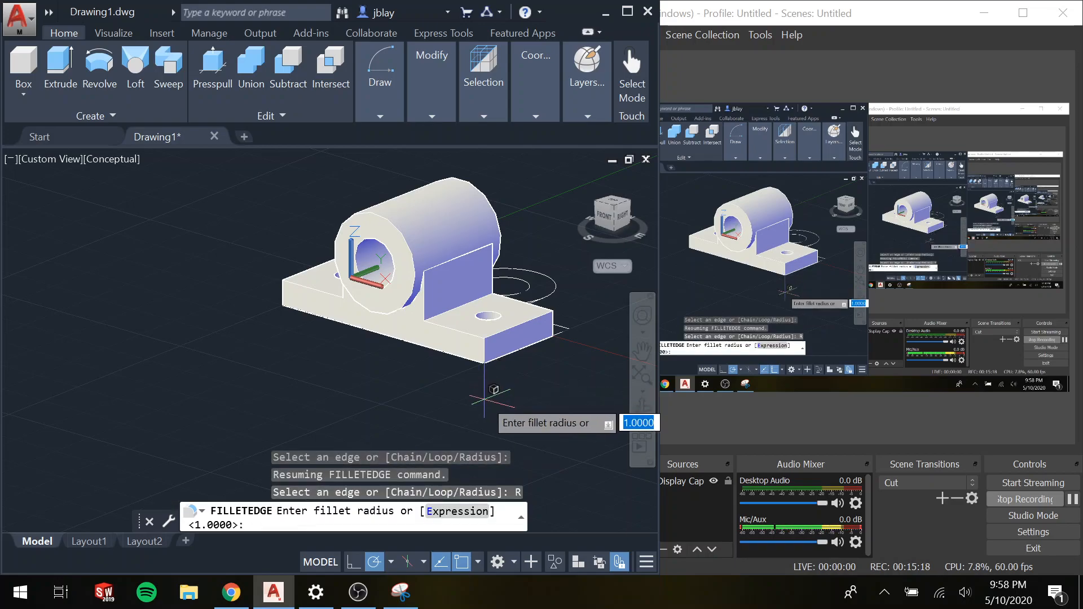
scroll(504, 338, up, 2)
scroll(512, 324, up, 2)
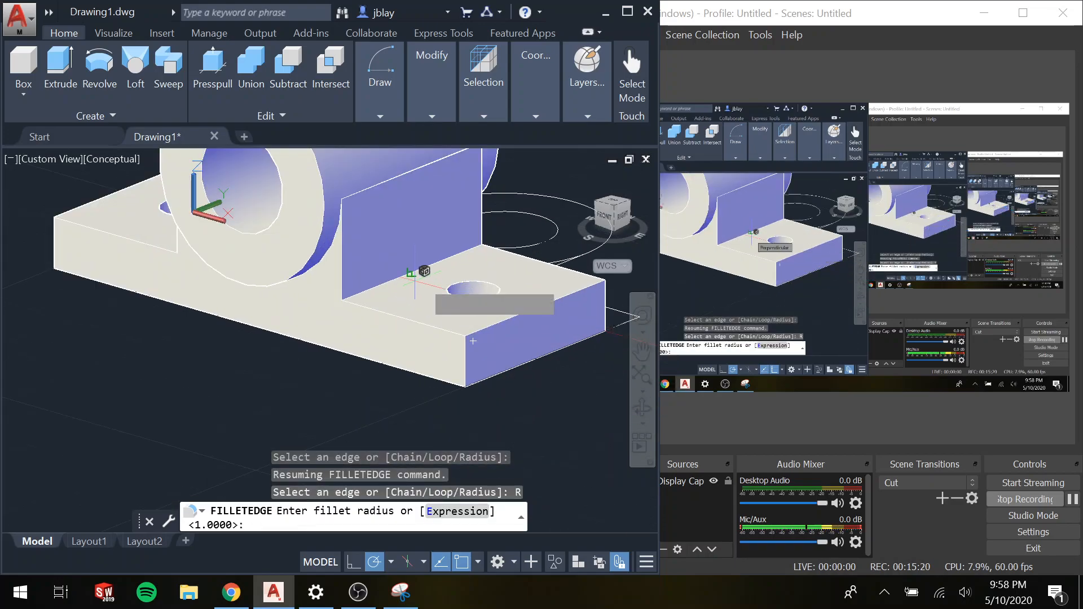
click(401, 592)
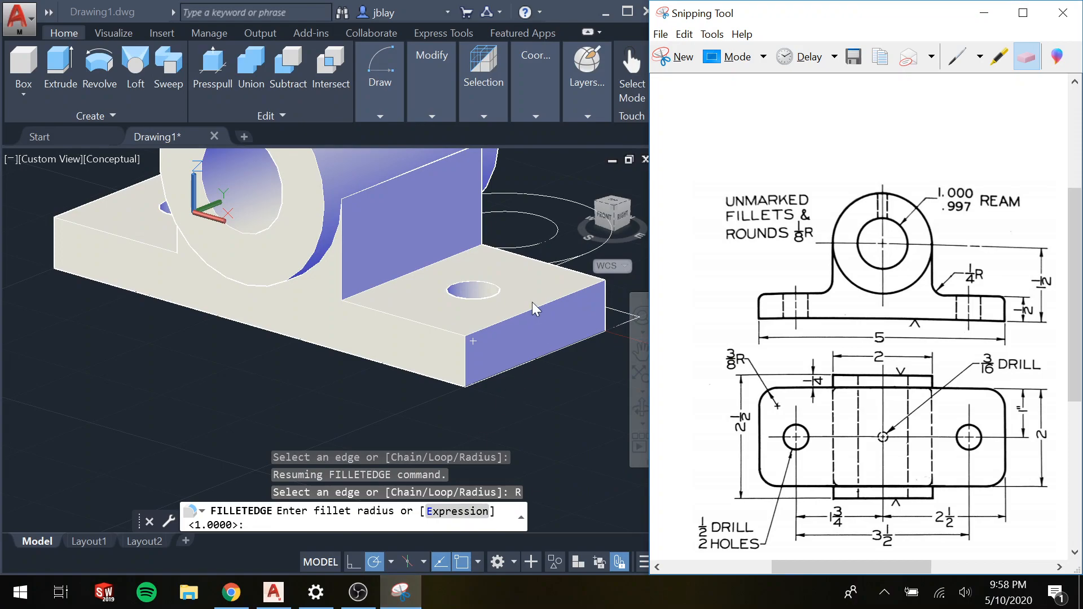
click(448, 532)
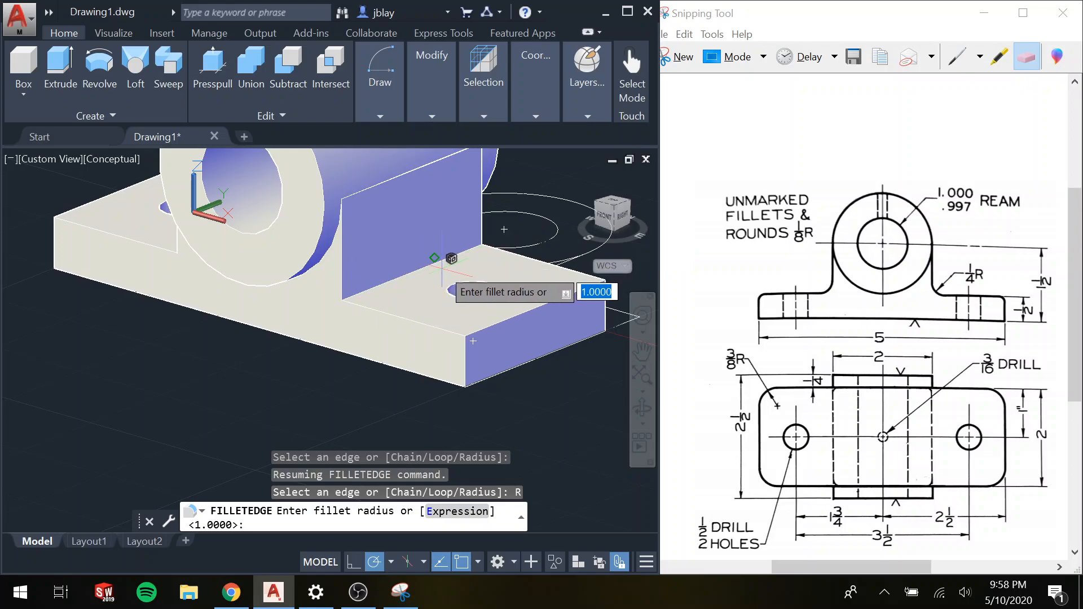
text(1/4)
key(Return)
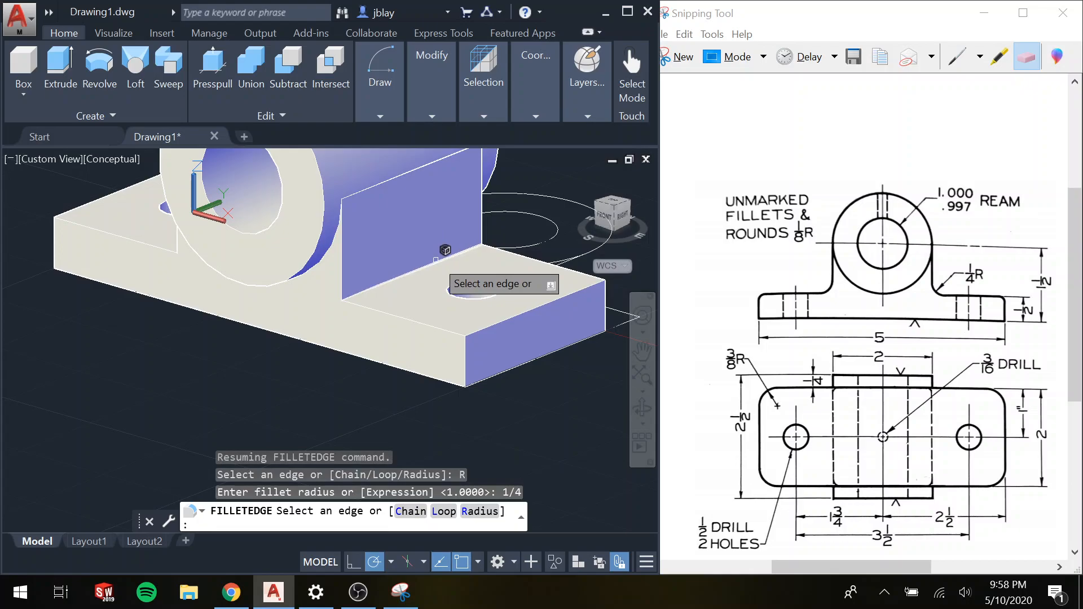
- Fillet the two inside edges where the upright block meets the top of the base with the 1/4 radius
click(436, 260)
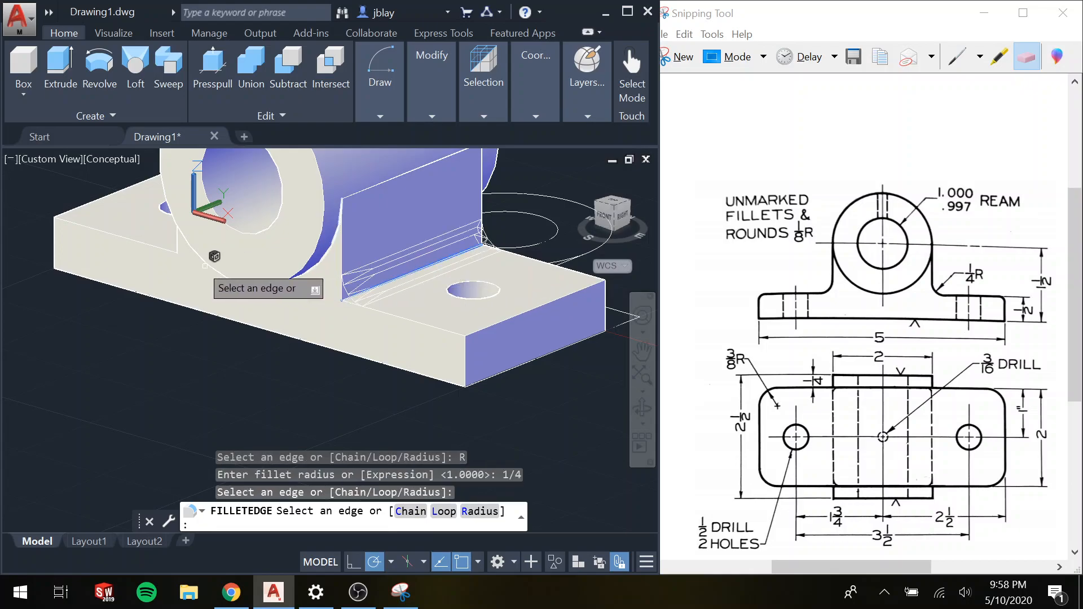
shift+middle_drag(191, 248, 272, 276)
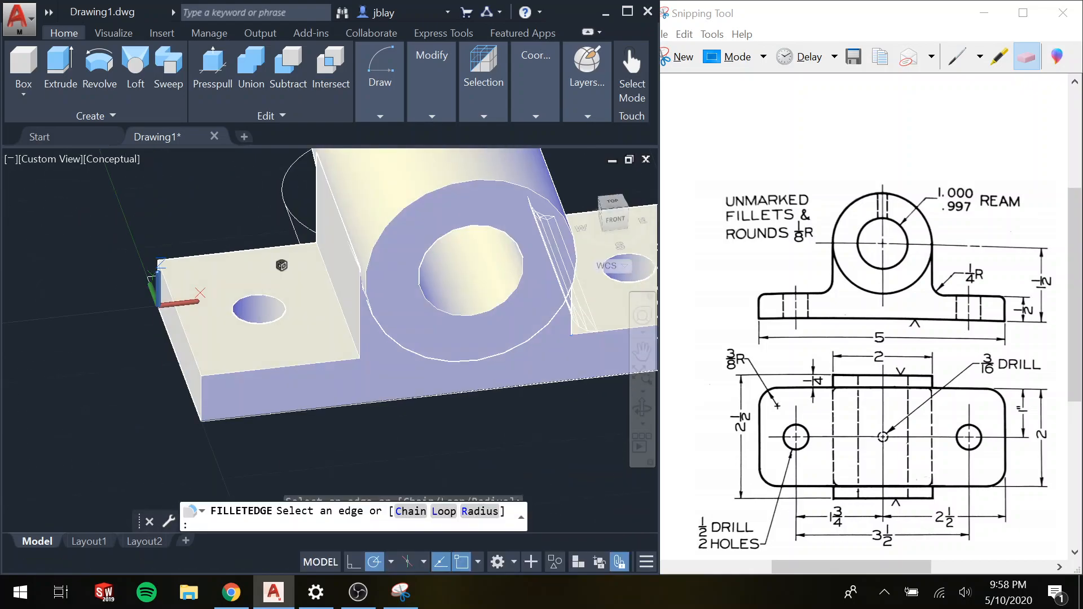
click(338, 291)
key(Return)
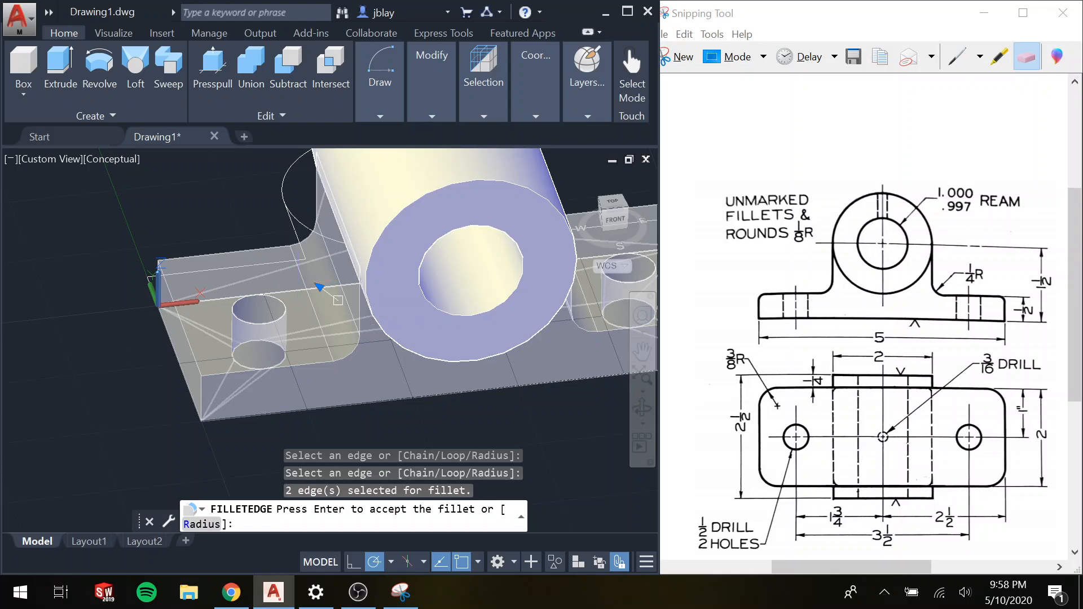
key(Return)
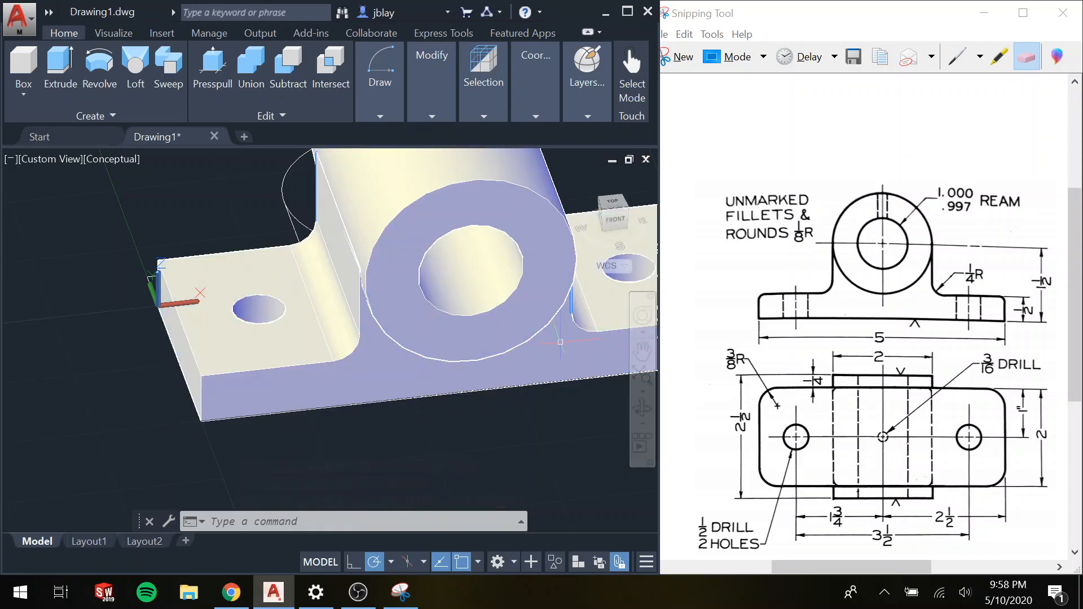
- Fillet the top edges at both short ends of the base with FILLETEDGE at a radius of 1/8
shift+middle_drag(376, 343, 271, 329)
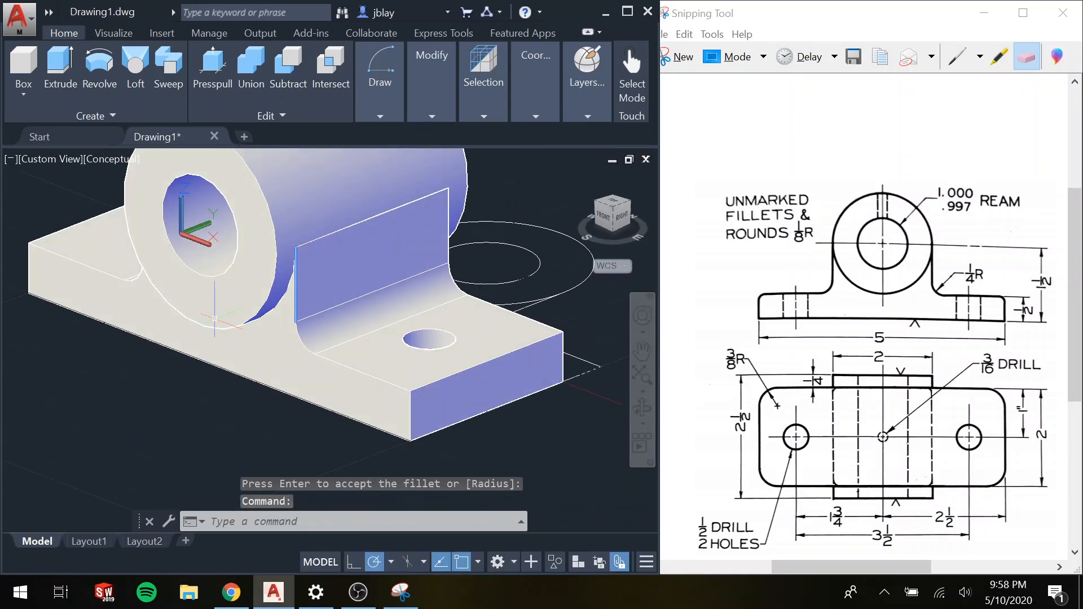
text(f)
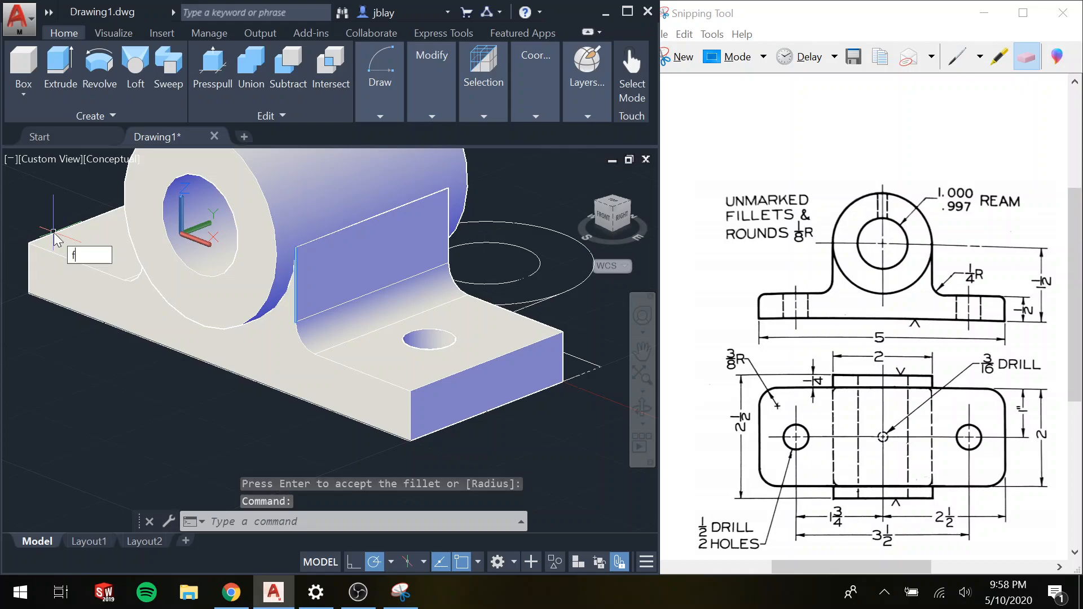
text(illetedg)
key(Return)
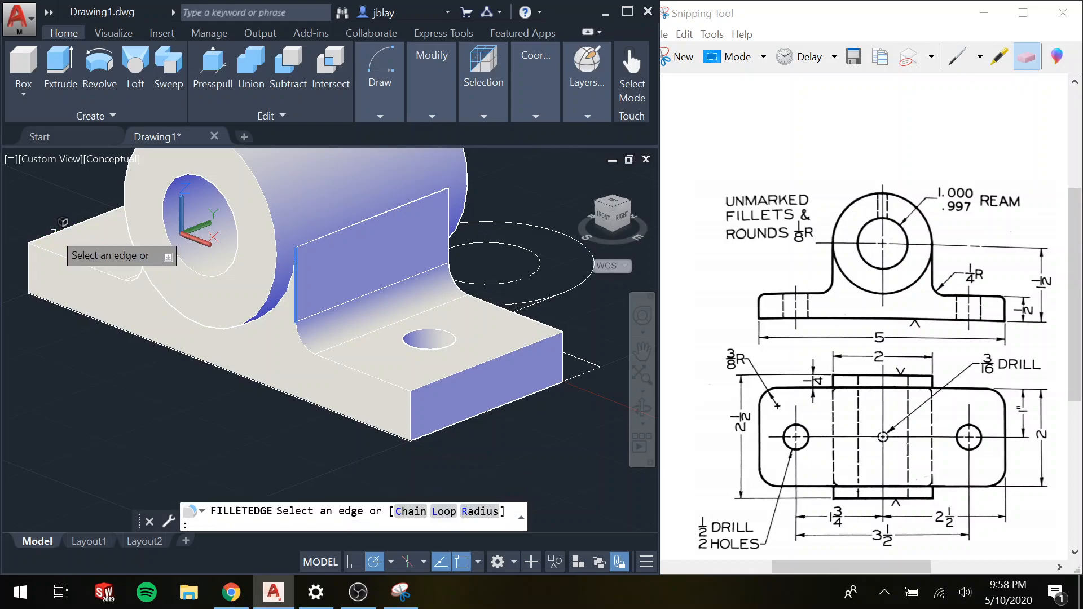
text(r)
key(Return)
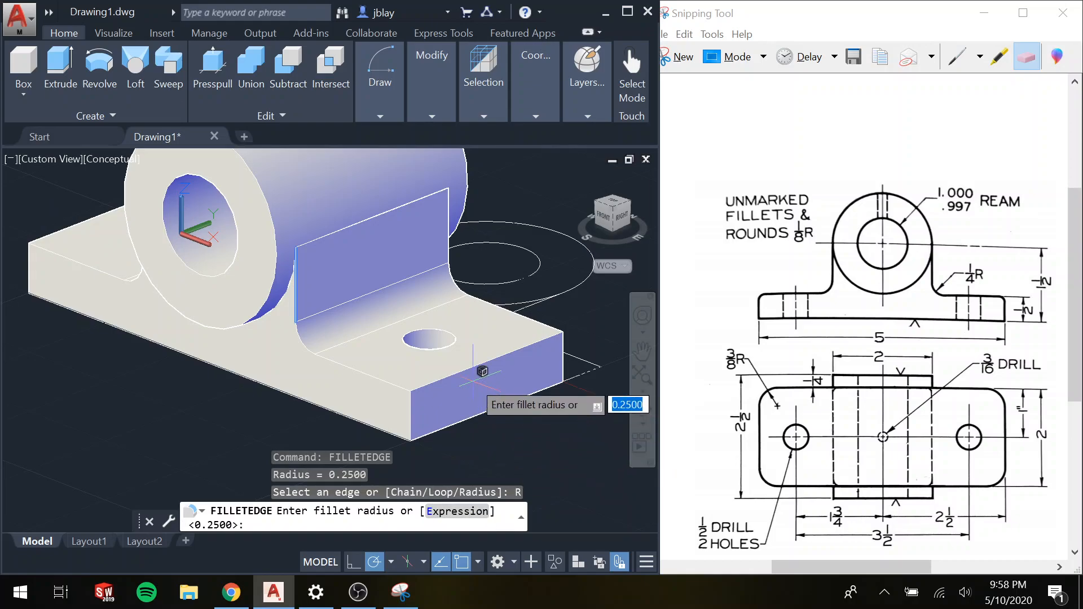
text(1/8)
key(Return)
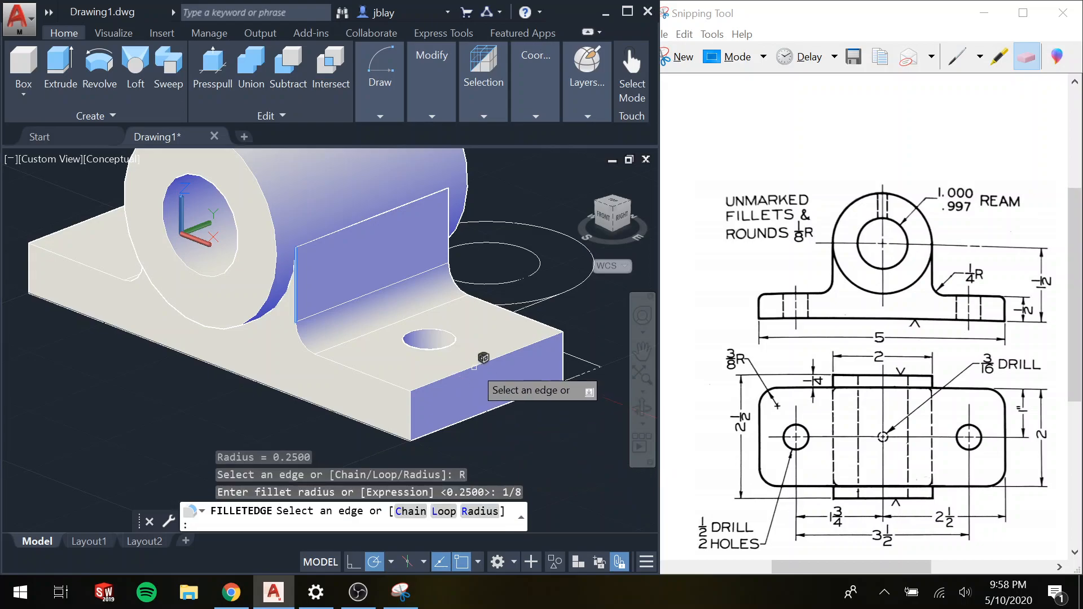
click(474, 365)
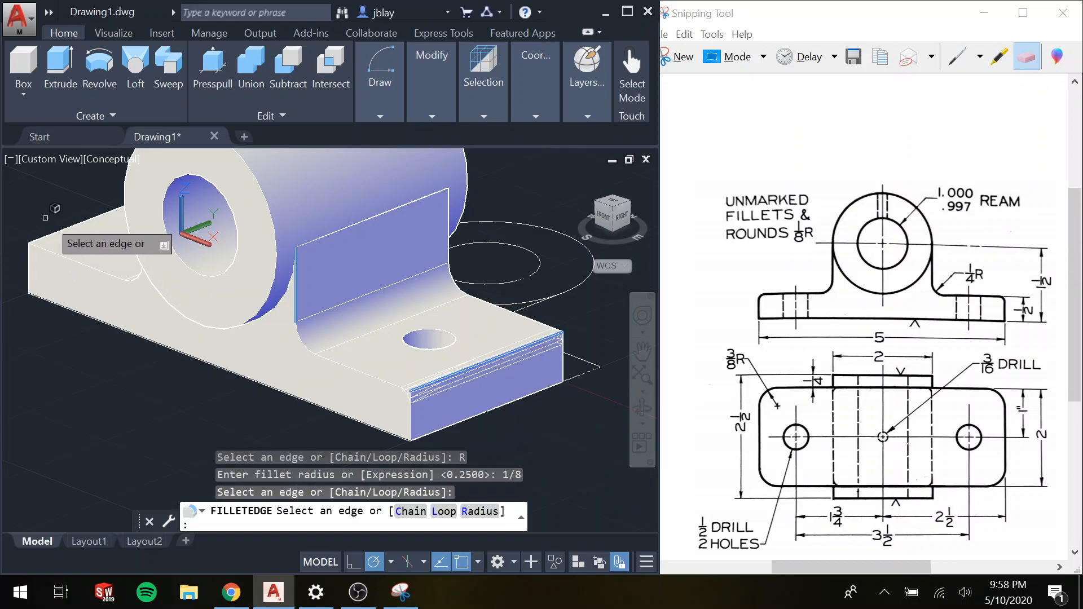
click(68, 224)
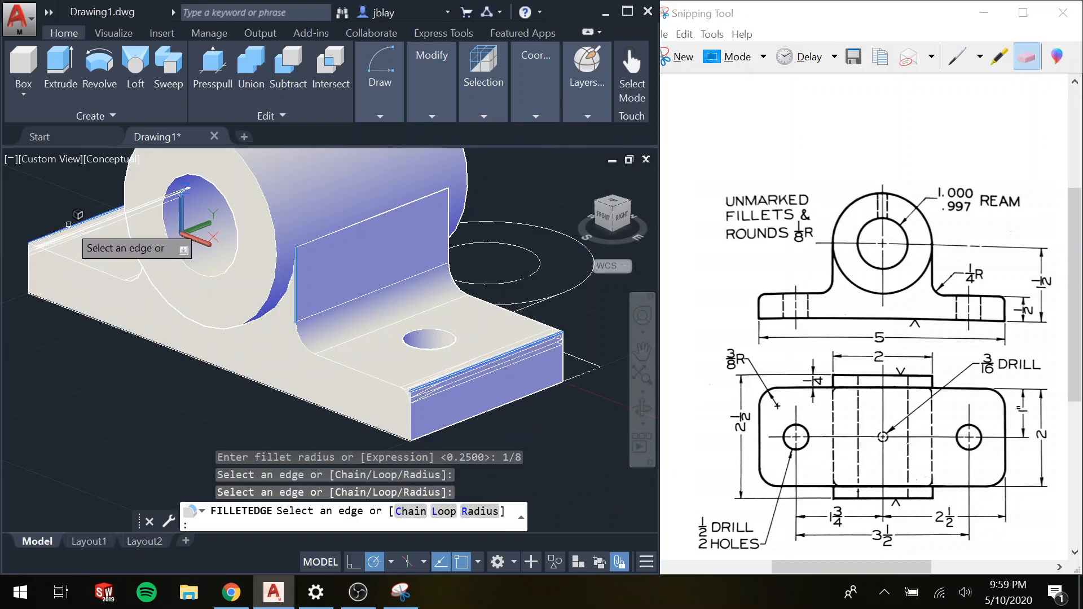
key(Return)
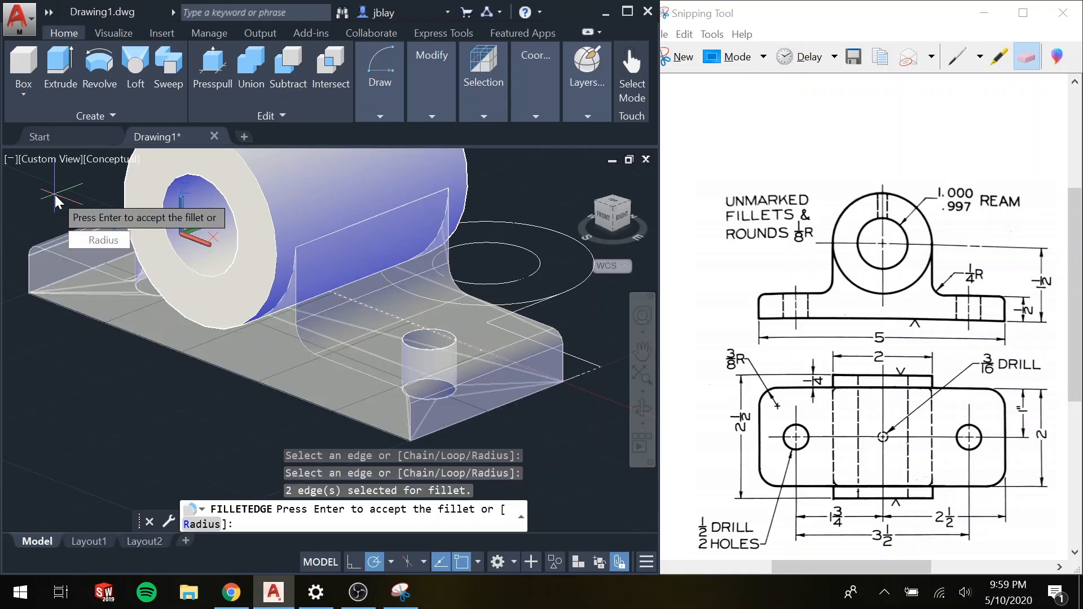
key(Return)
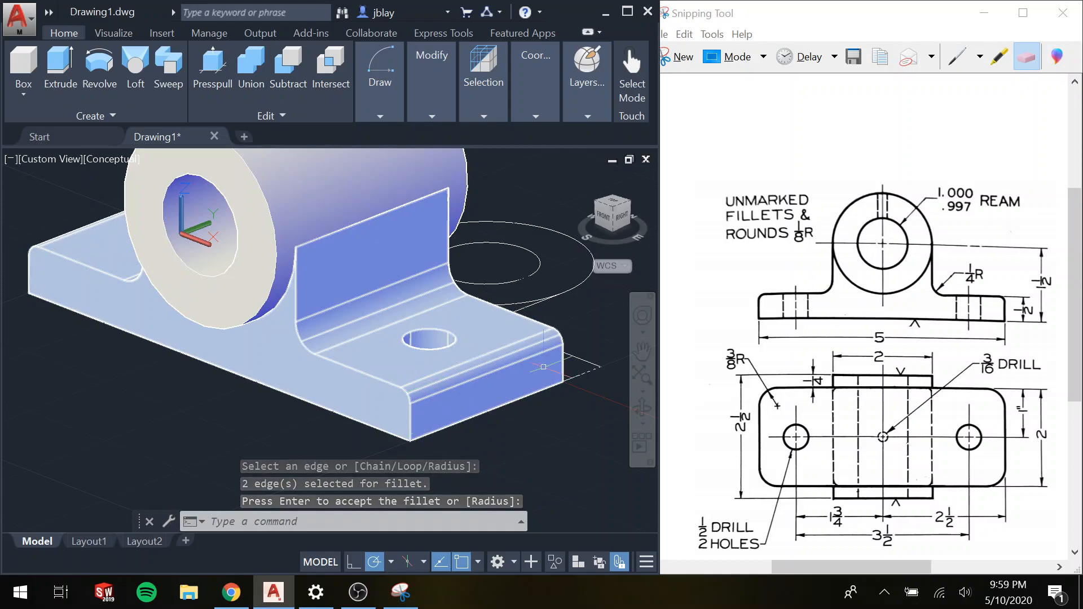
- Try to start a 3/8 edge fillet on the two vertical corner edges at the base end away from the origin
scroll(108, 219, up, 2)
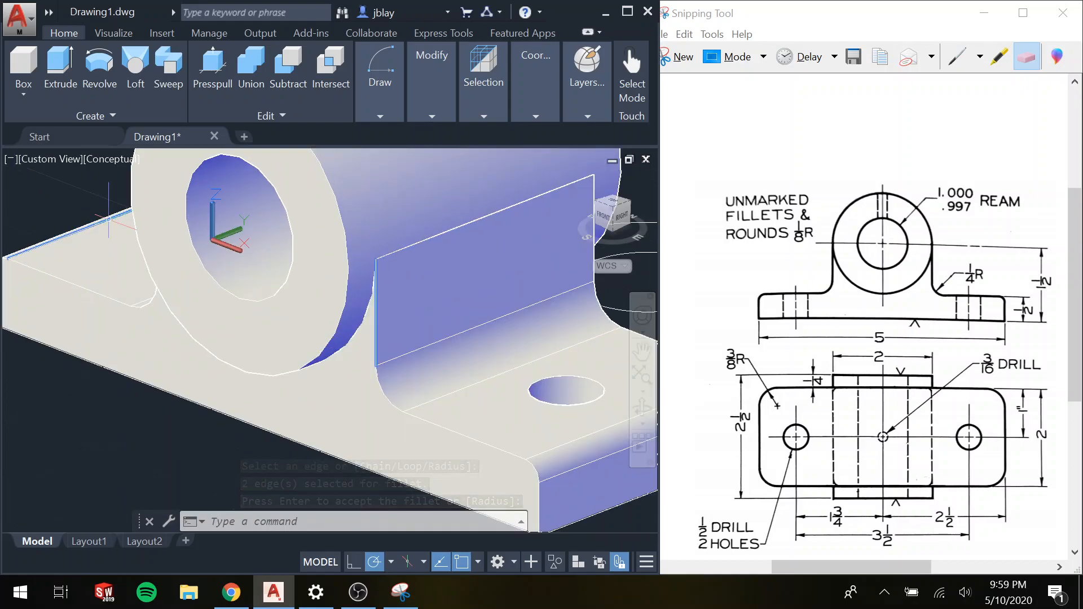
scroll(108, 219, down, 5)
middle_drag(170, 252, 189, 341)
text(filleted)
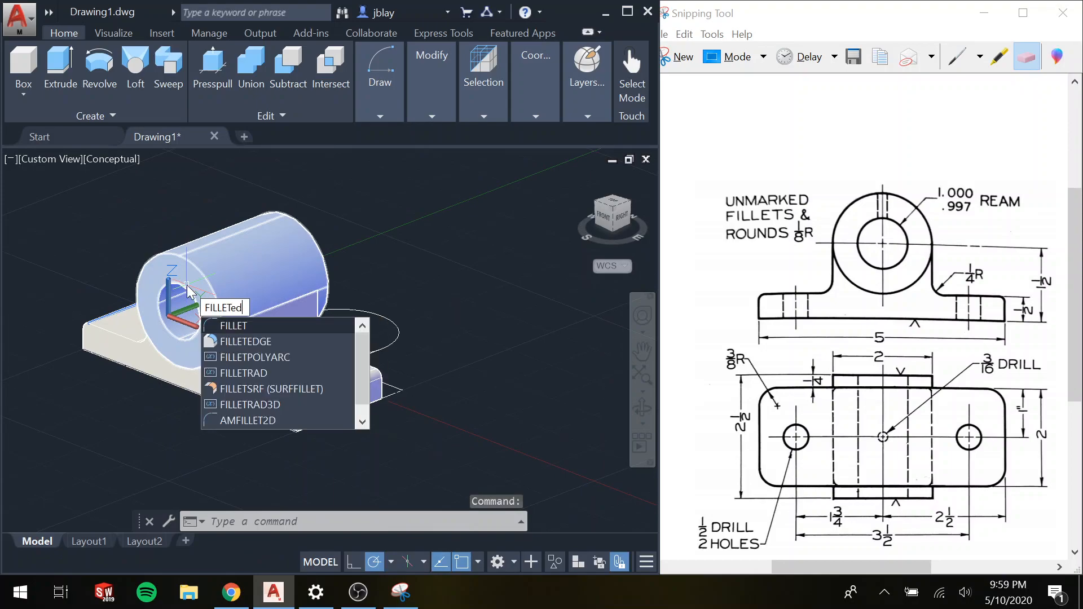
key(Return)
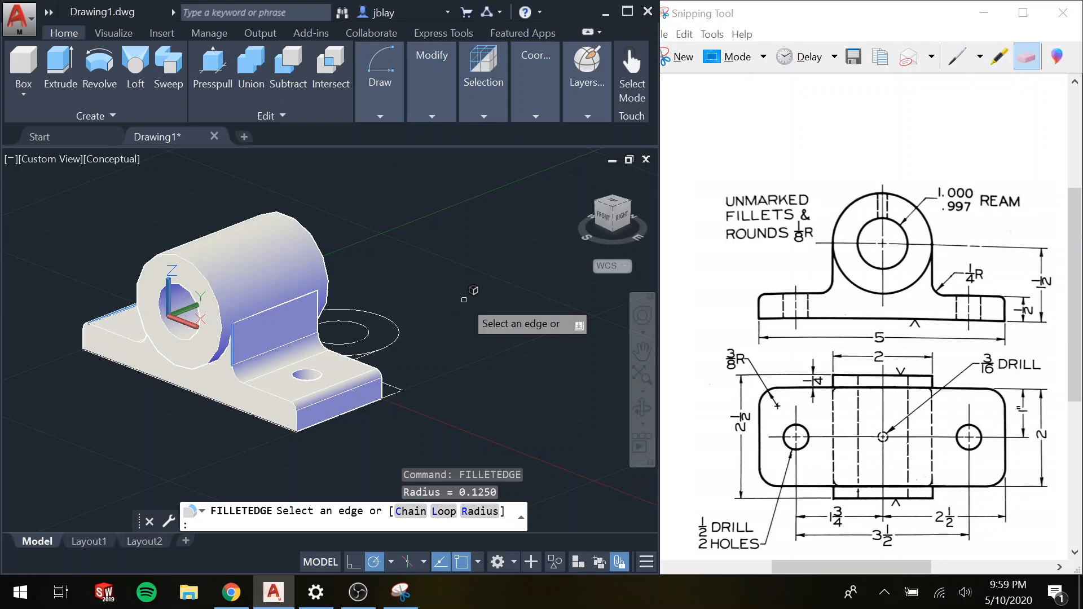
text(3/8)
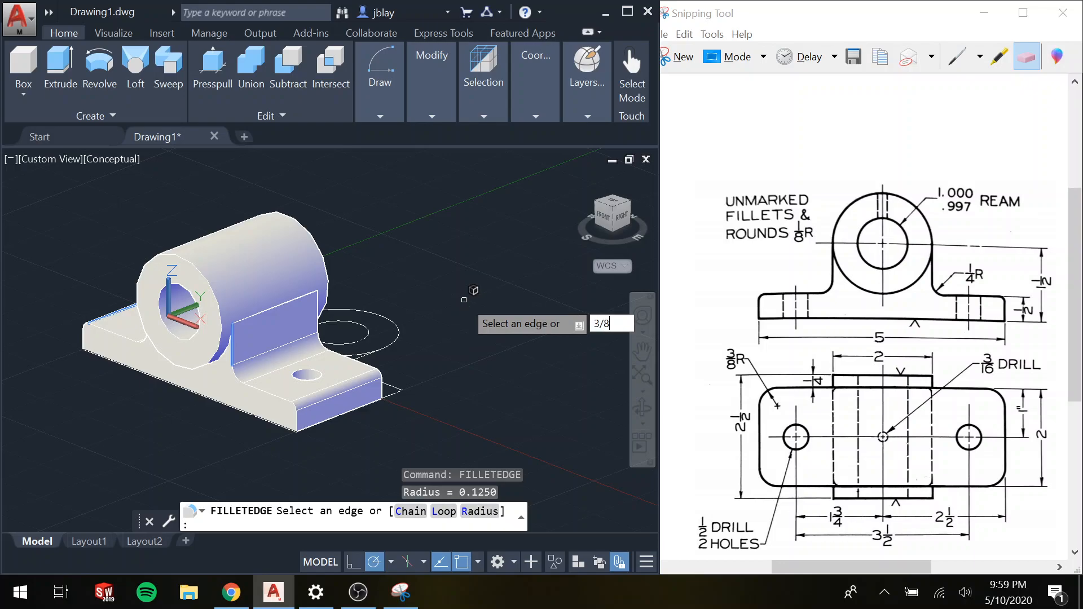
key(Return)
scroll(339, 379, up, 5)
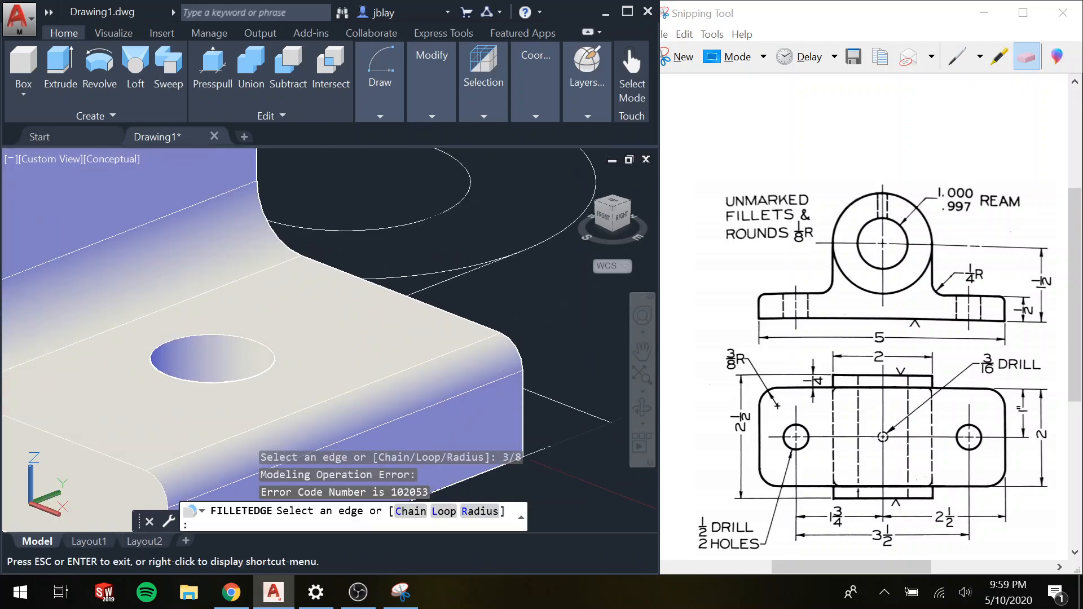
middle_drag(270, 410, 322, 225)
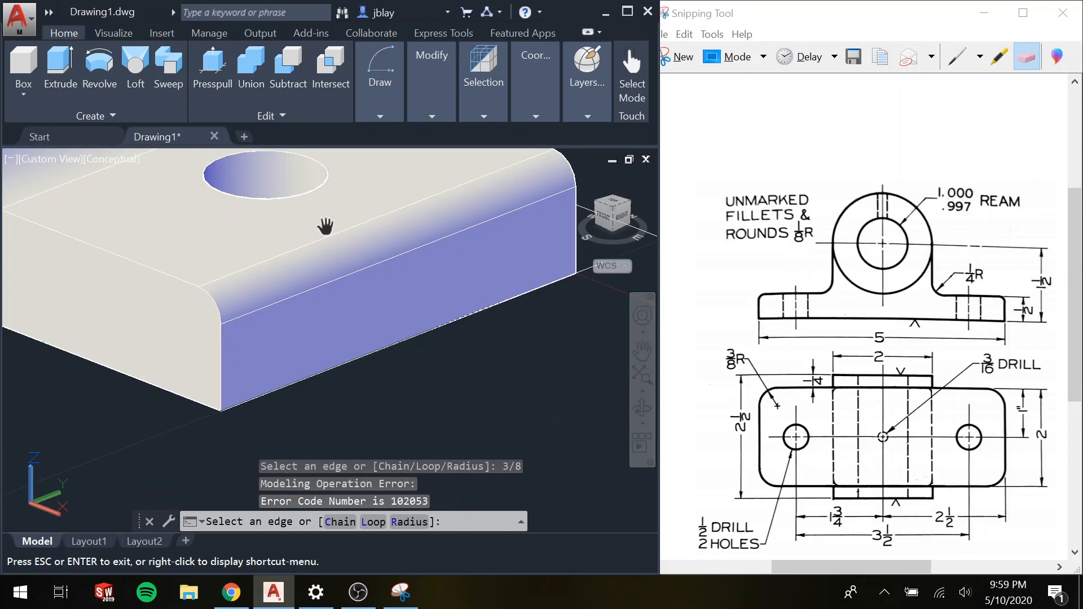
click(221, 338)
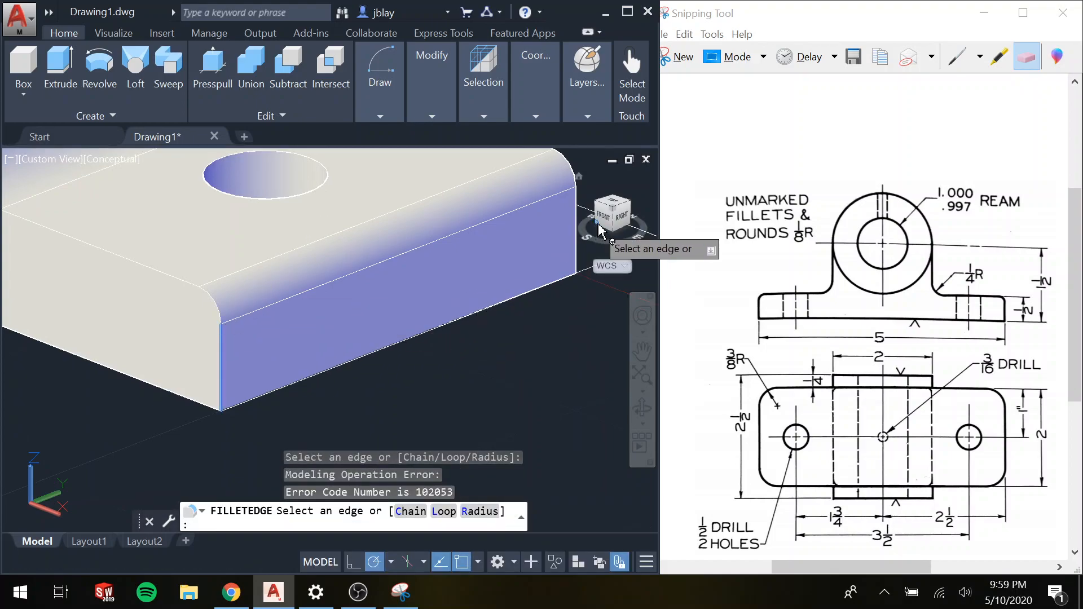
middle_drag(532, 223, 449, 291)
click(470, 266)
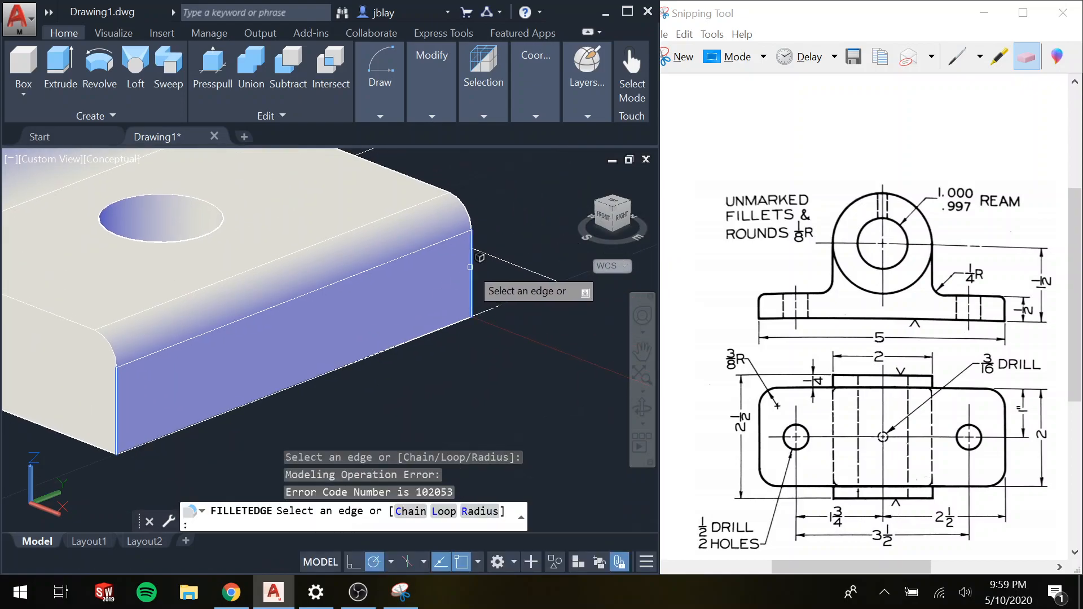
- Try to add the two vertical corner edges at the base's origin end and apply the fillet to all four corners
scroll(433, 275, up, 1)
scroll(158, 293, down, 3)
middle_drag(158, 293, 424, 335)
scroll(198, 271, up, 6)
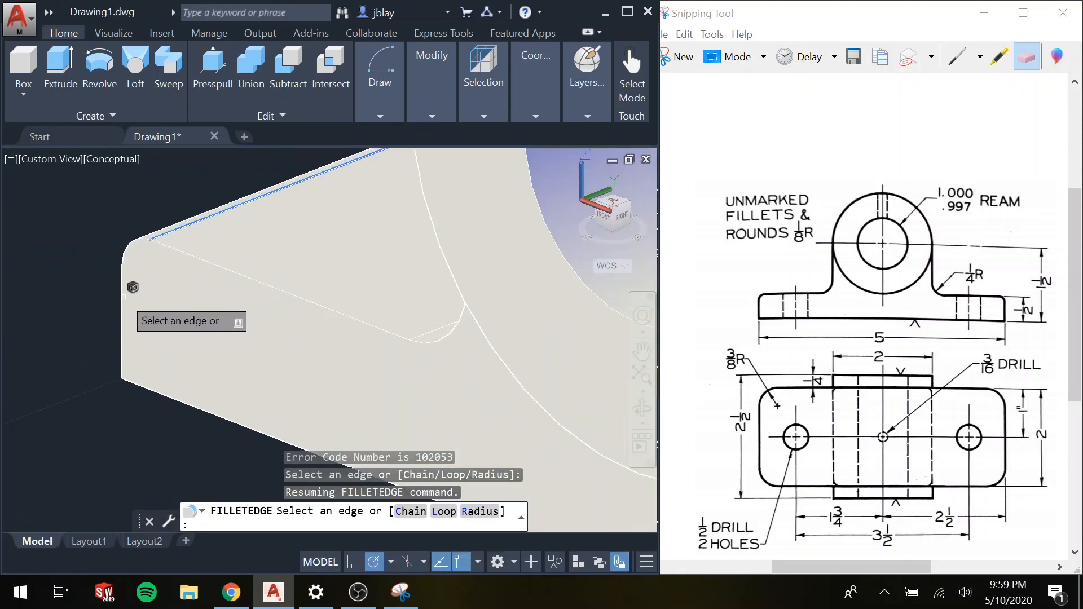
click(122, 296)
middle_drag(206, 203, 302, 255)
scroll(302, 255, down, 6)
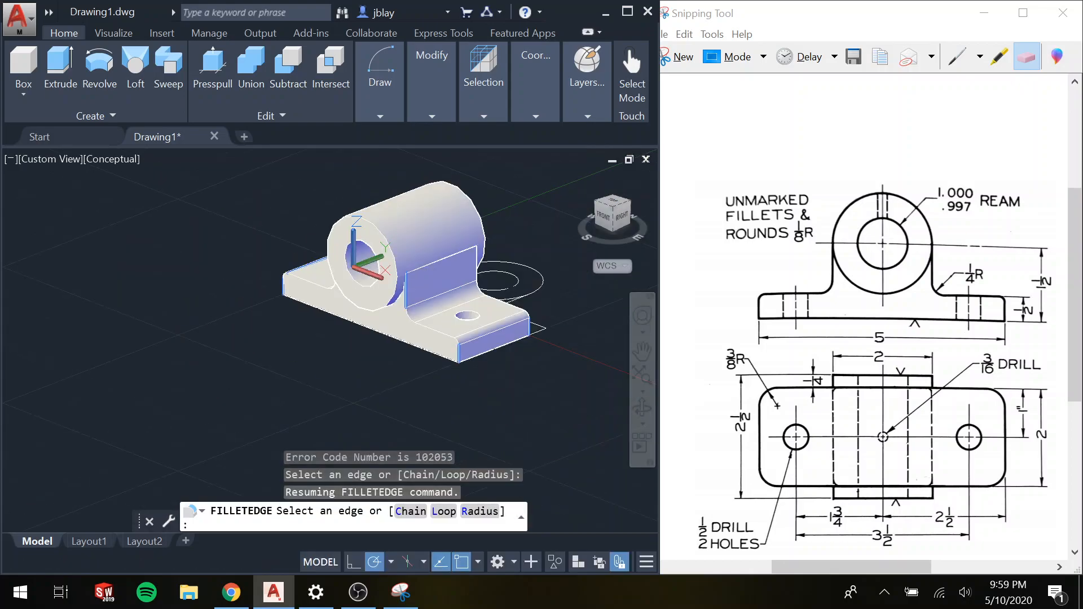
shift+middle_drag(387, 290, 553, 282)
scroll(486, 365, down, 2)
scroll(471, 377, up, 3)
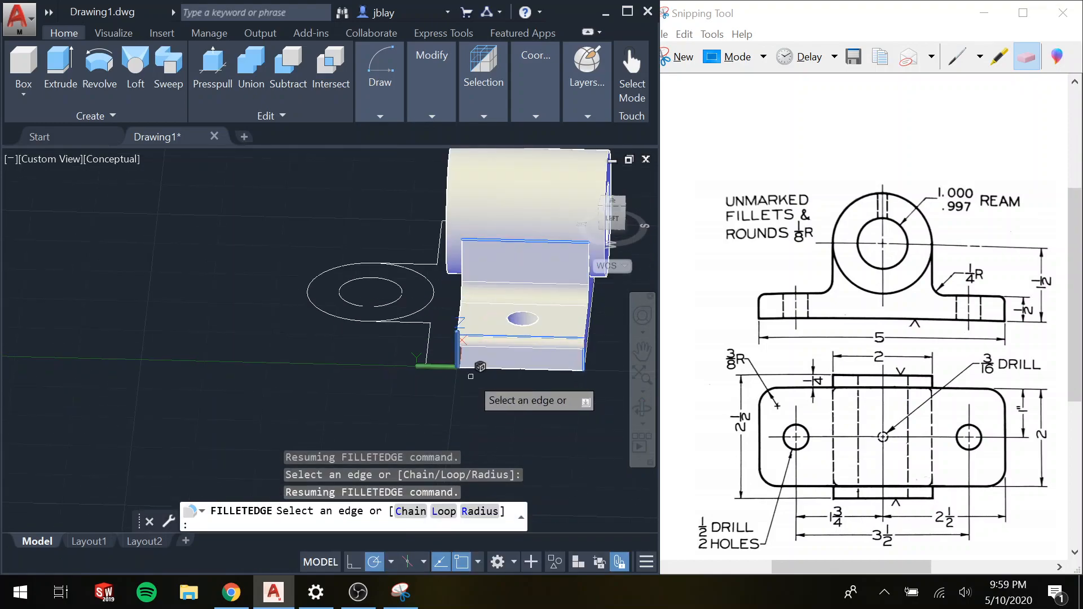
scroll(471, 377, up, 6)
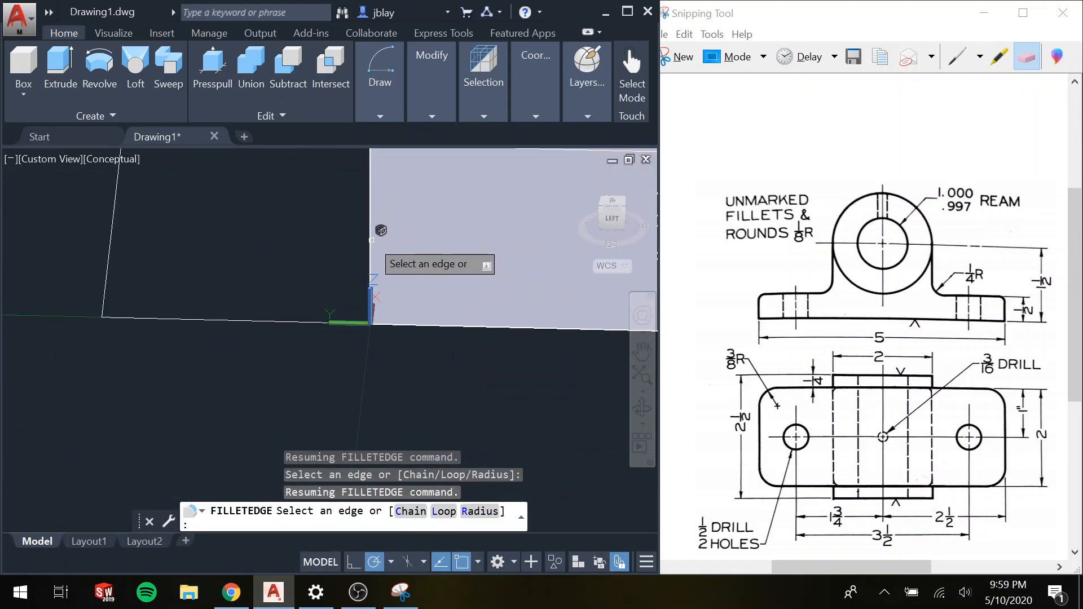
click(371, 240)
key(Return)
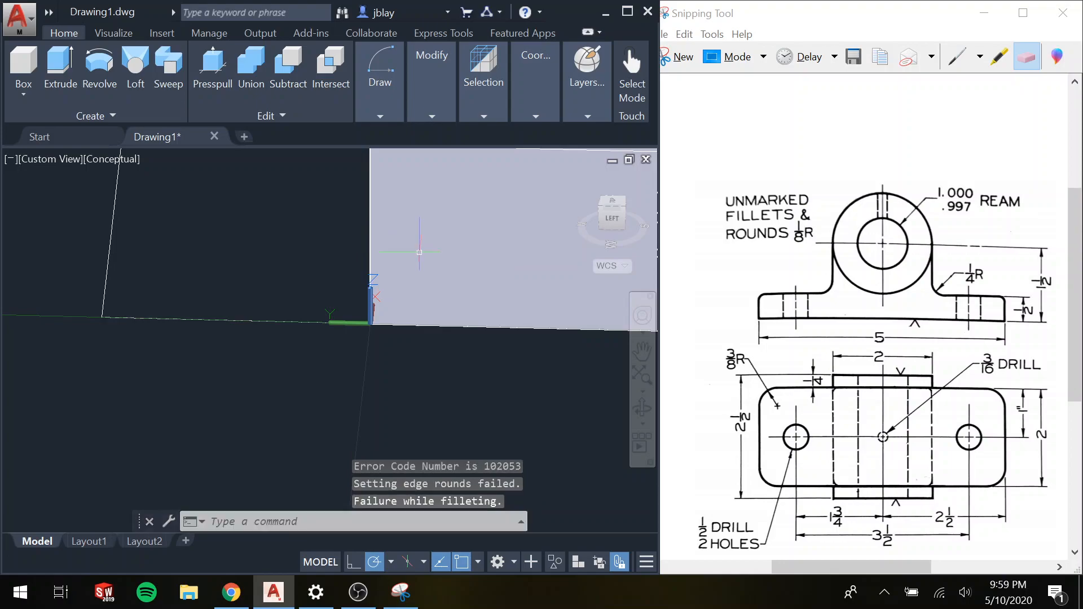
- Restart FILLETEDGE with the base's origin end in view and set the fillet radius to 3/8
scroll(437, 233, up, 4)
scroll(437, 234, up, 3)
scroll(437, 233, down, 12)
middle_drag(438, 233, 239, 330)
shift+middle_drag(508, 291, 390, 342)
text(fillet)
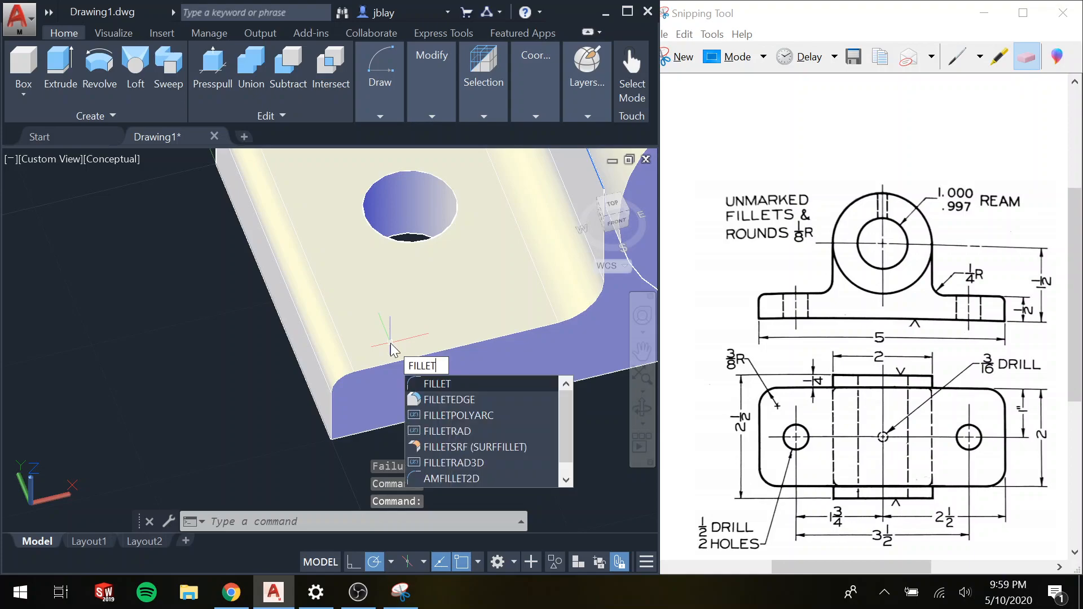
text(edge)
key(Return)
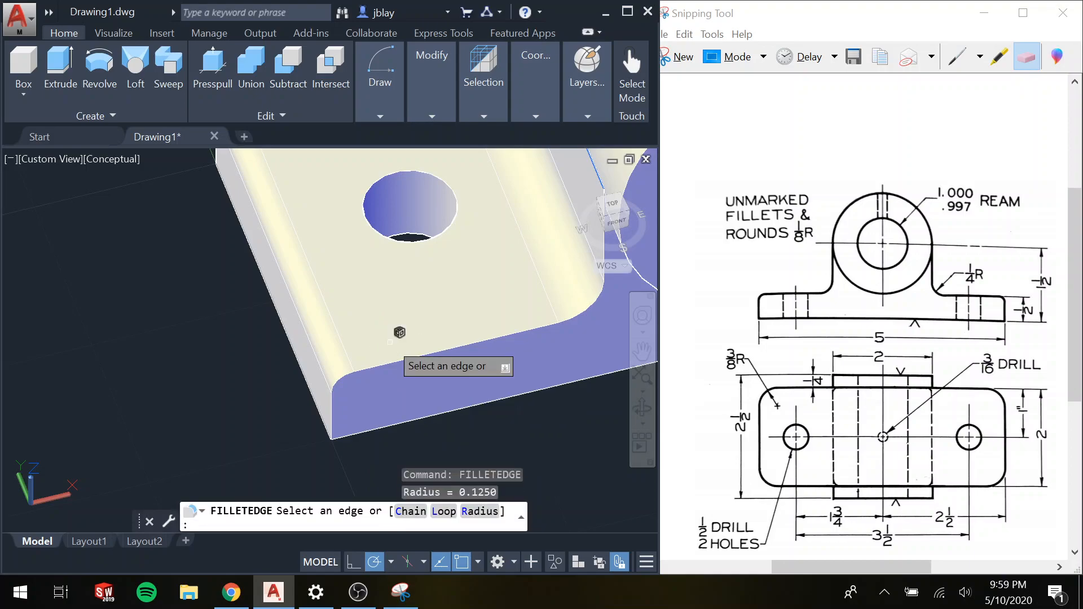
click(478, 514)
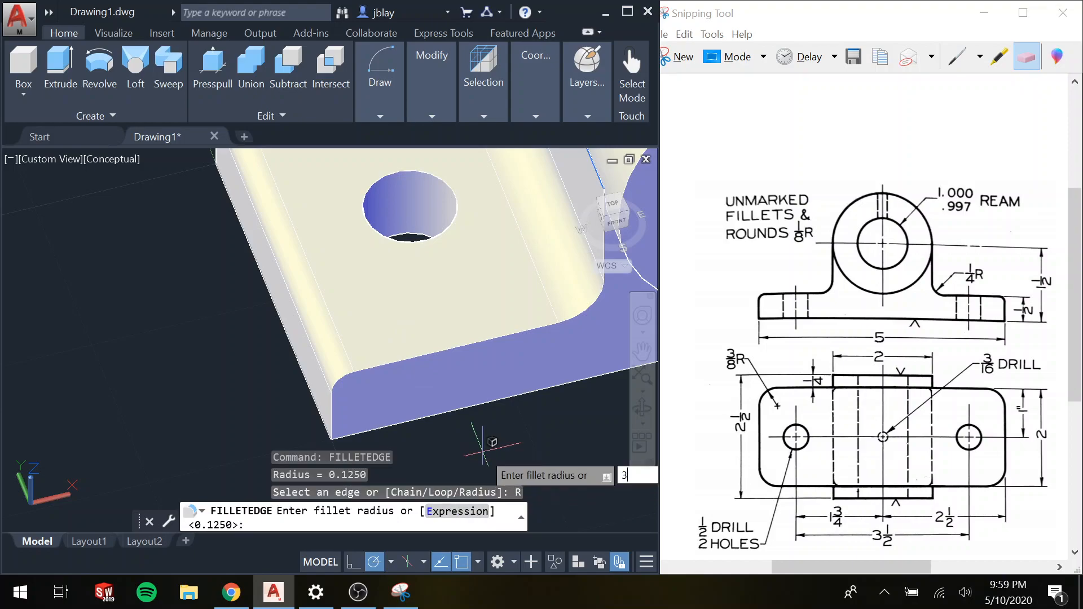
key(Return)
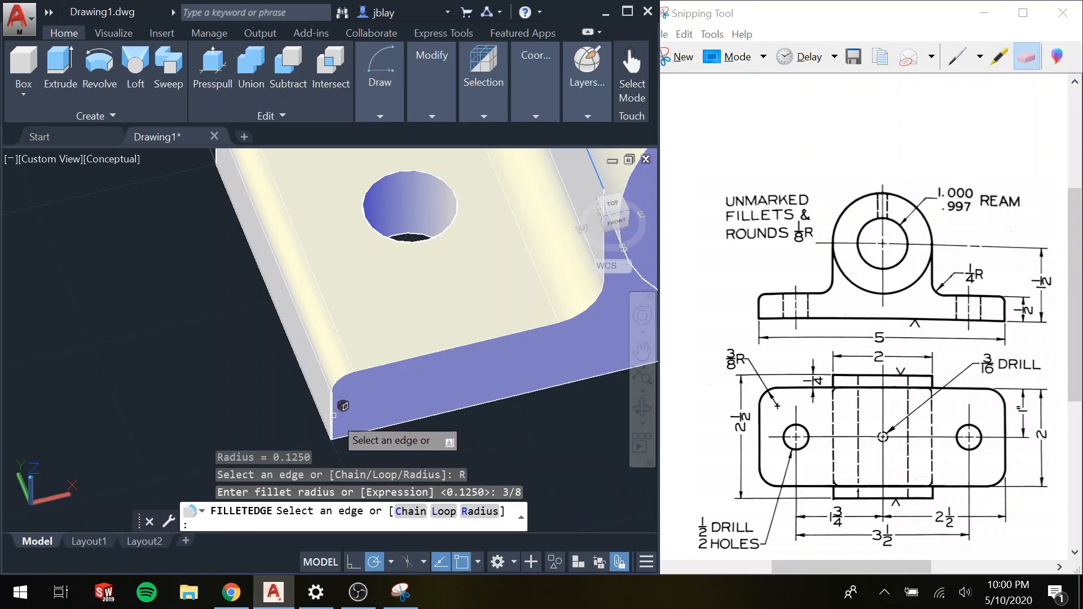
- Round all four vertical corner edges of the base with the 3/8 edge fillet
click(334, 418)
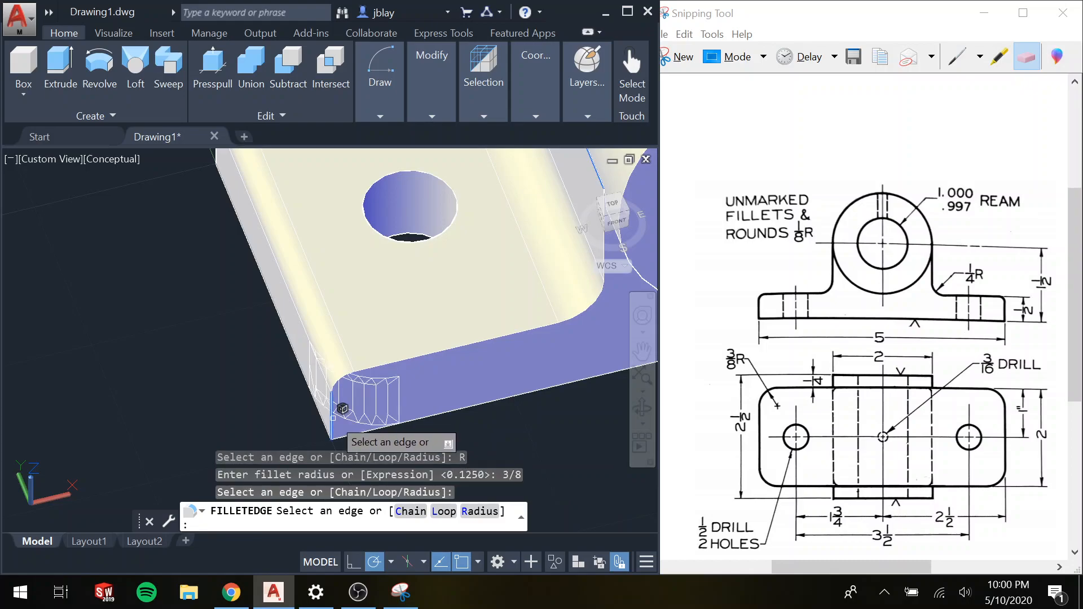
scroll(342, 409, down, 5)
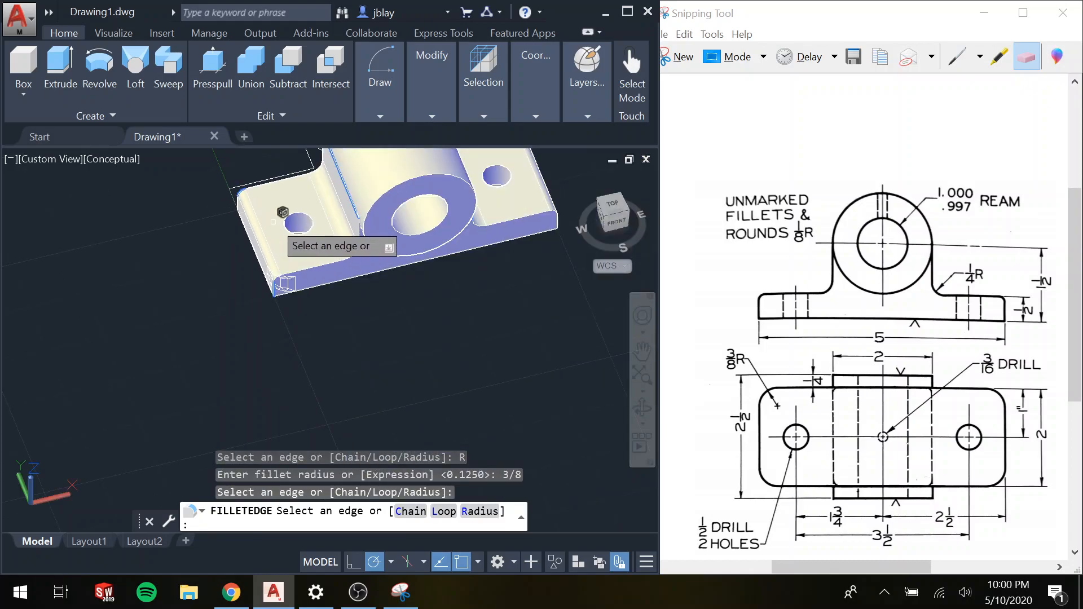
scroll(265, 219, up, 8)
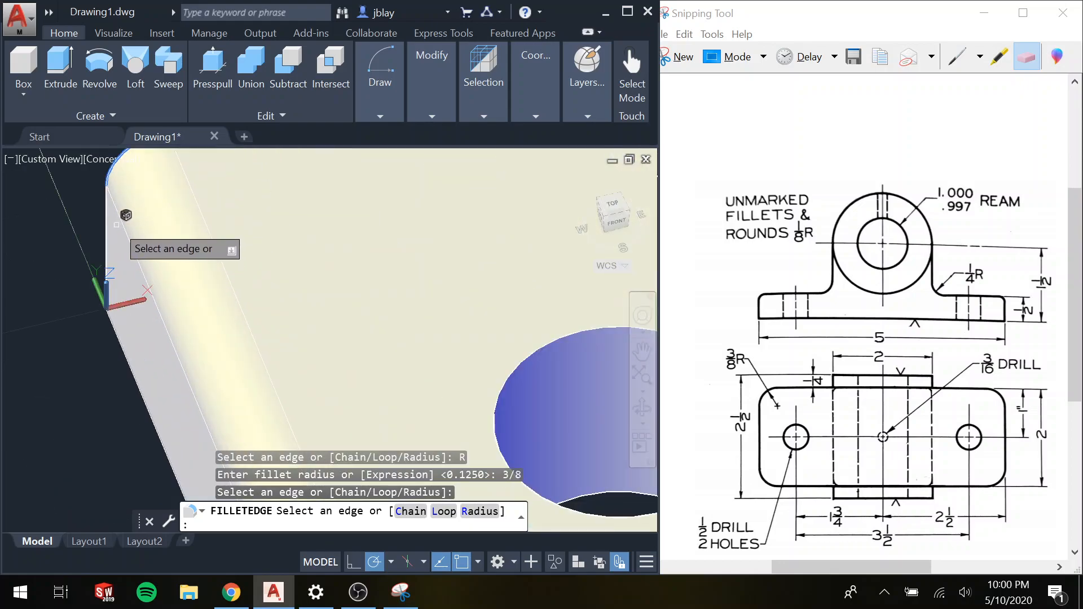
click(106, 226)
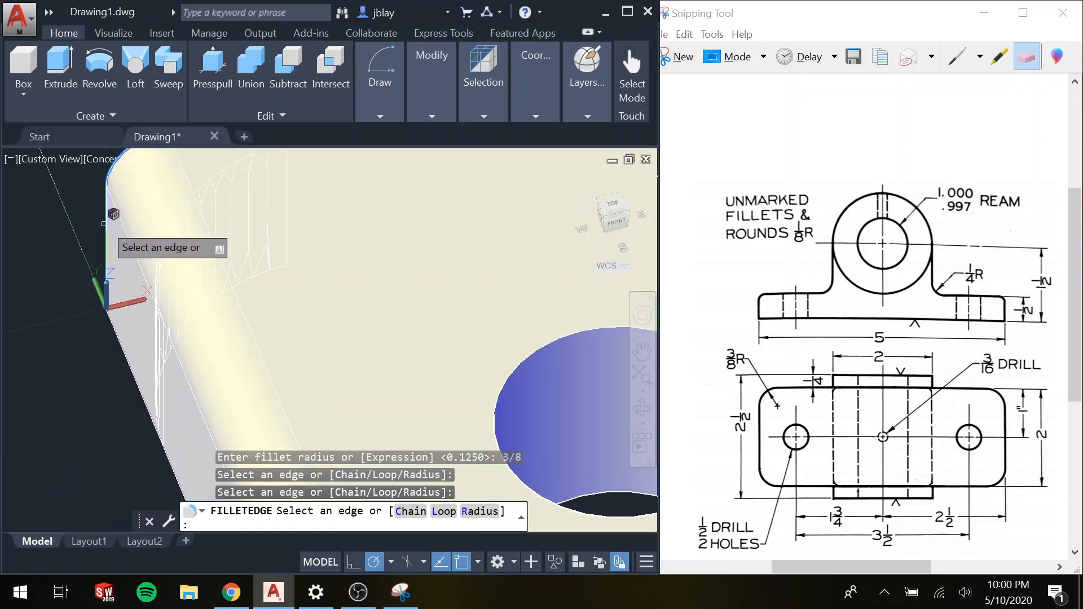
scroll(210, 226, up, 2)
scroll(293, 227, down, 9)
middle_drag(544, 309, 237, 335)
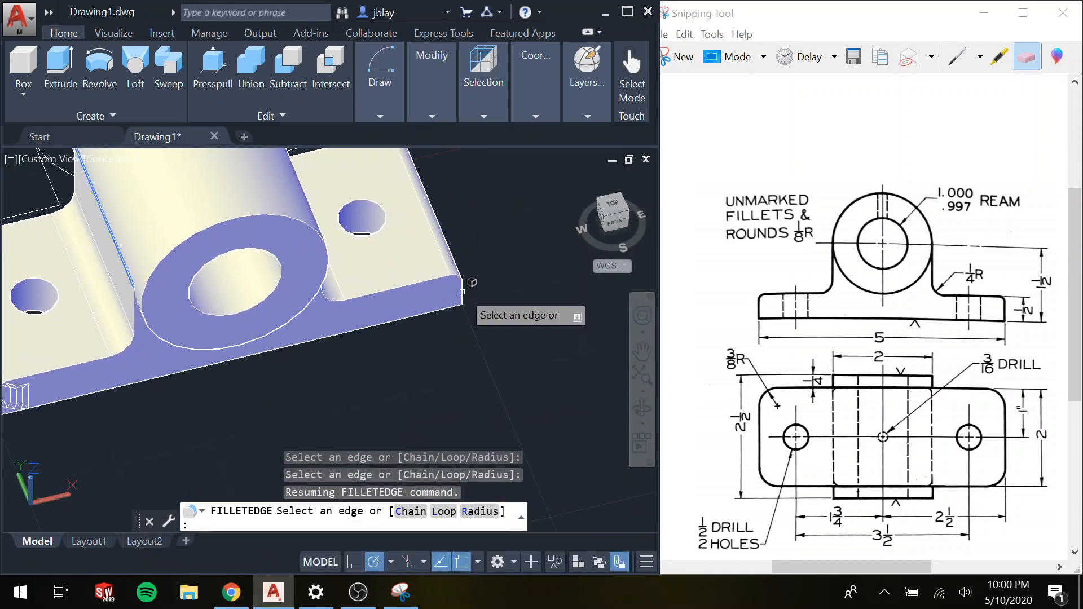
middle_drag(461, 223, 246, 361)
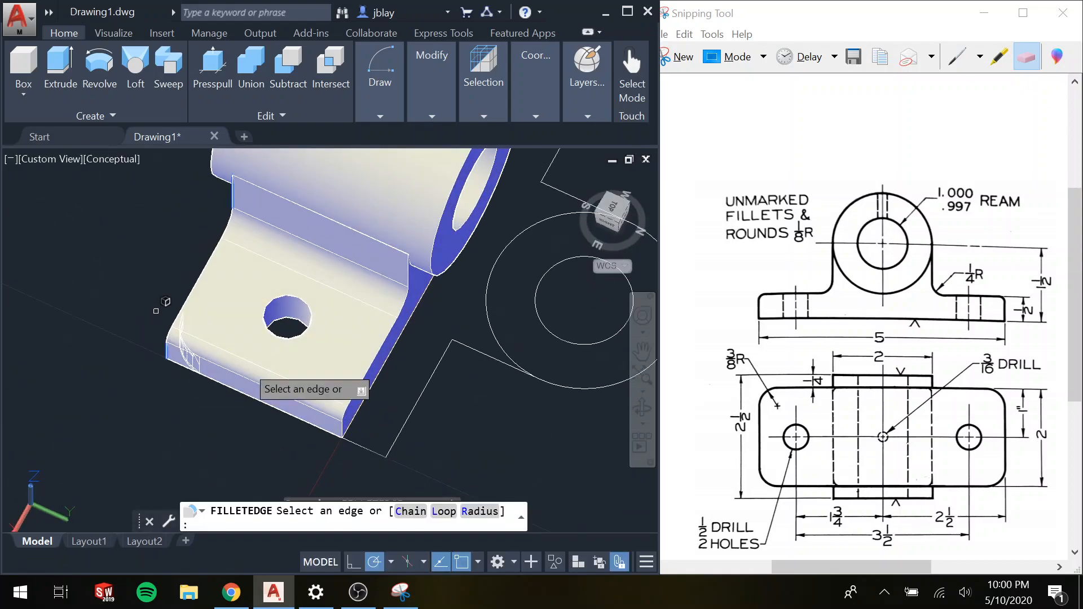
click(351, 417)
key(Return)
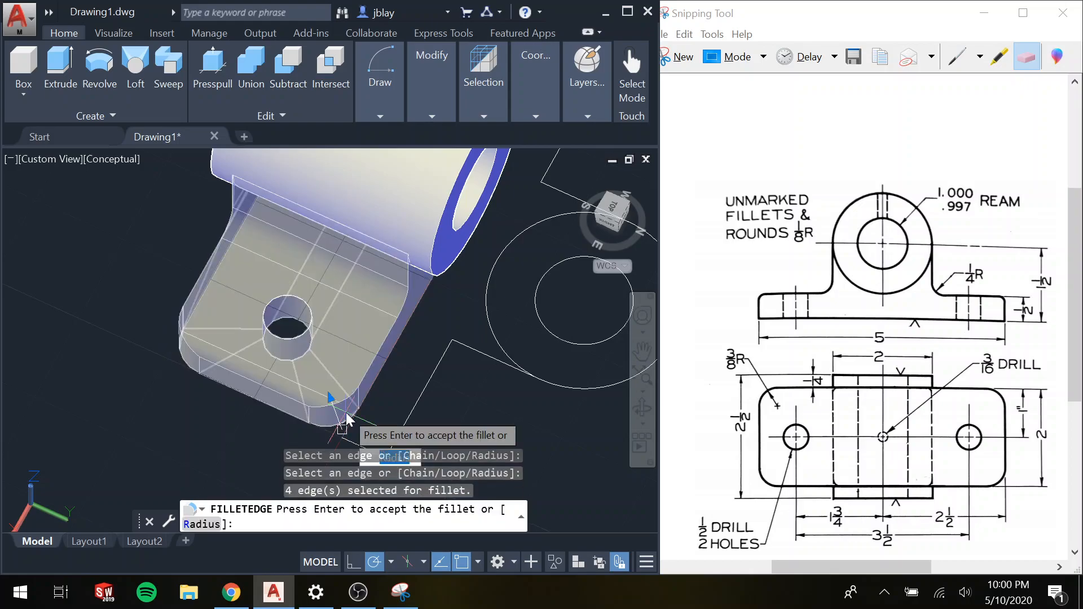
key(Return)
scroll(346, 420, down, 3)
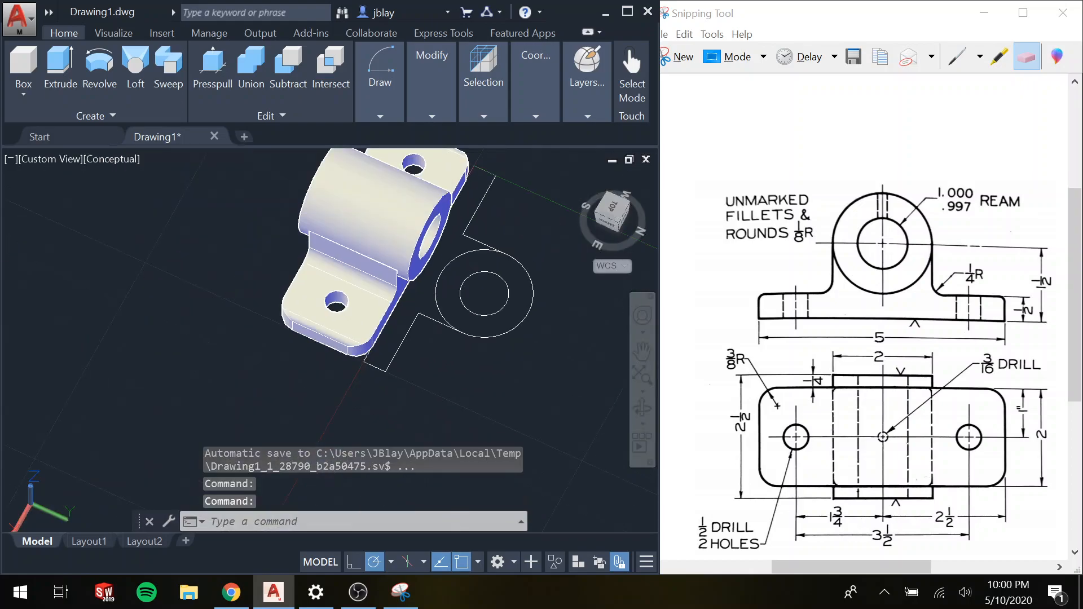
- Try to move the bearing cylinder and the base together away from the 2D profile at the origin
shift+middle_drag(407, 294, 418, 274)
click(383, 274)
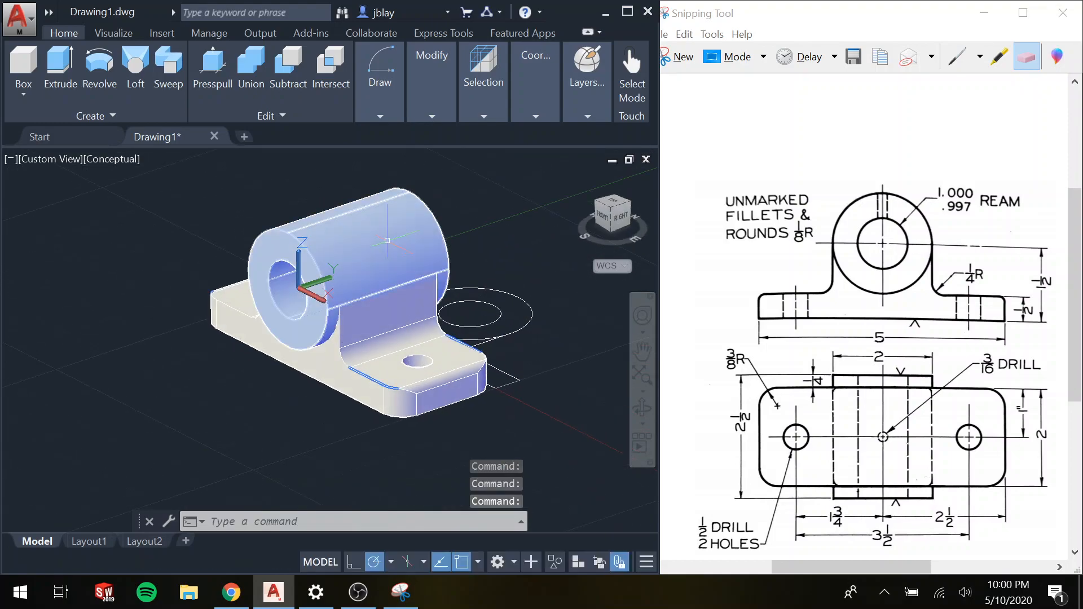
key(Escape)
shift+middle_drag(394, 301, 333, 339)
shift+middle_drag(418, 363, 510, 288)
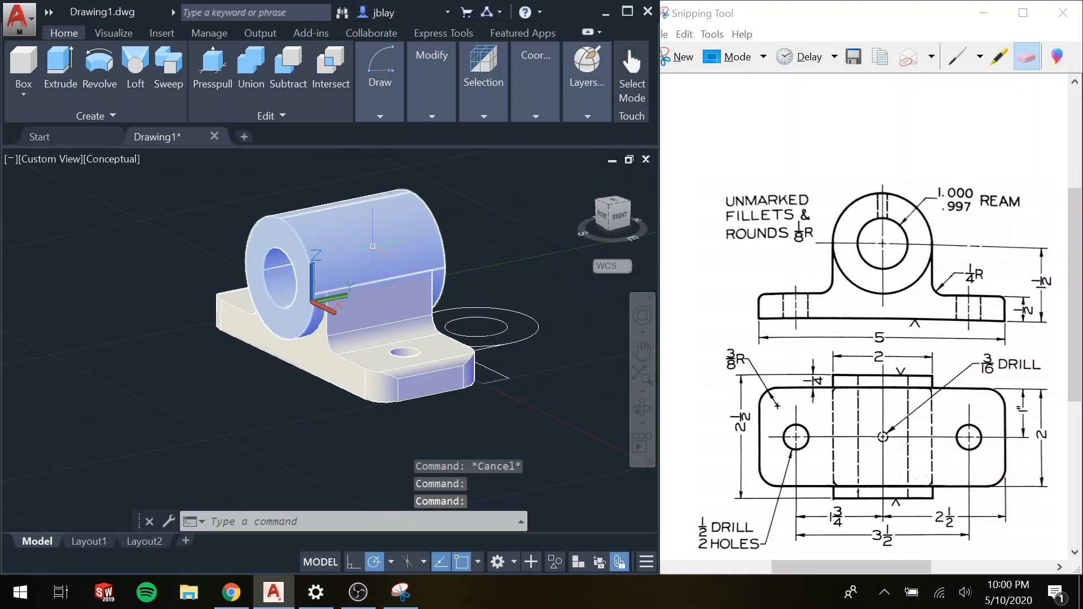
key(Return)
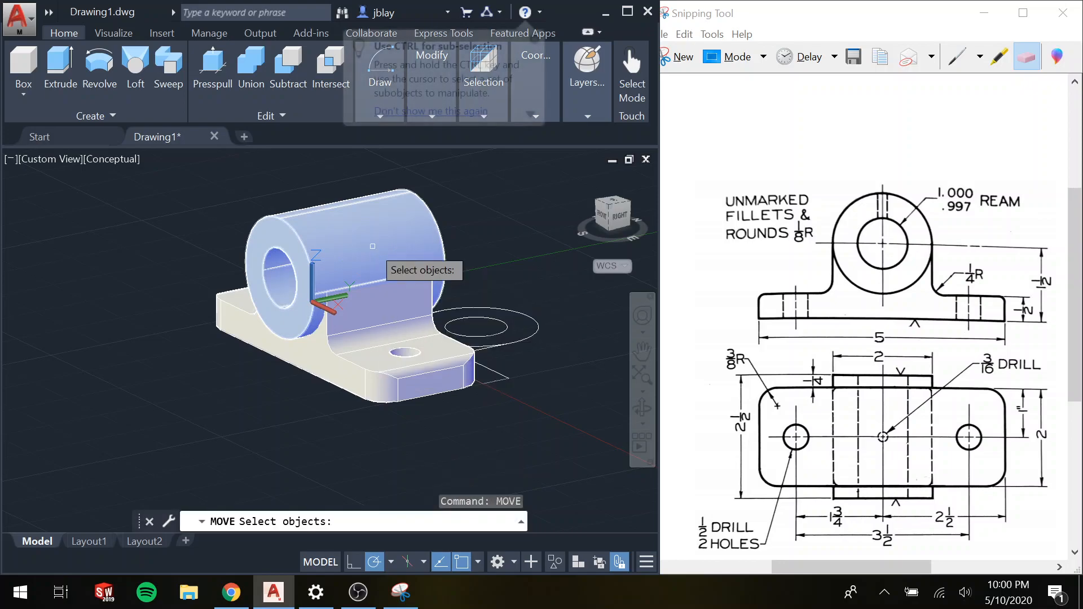
click(372, 247)
click(378, 310)
key(Return)
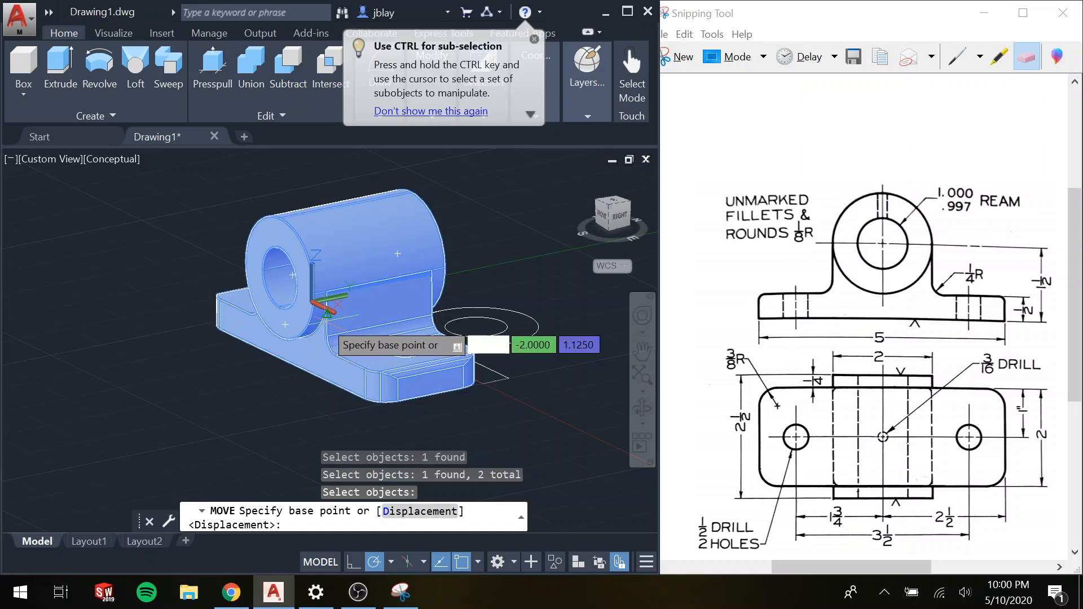
click(311, 310)
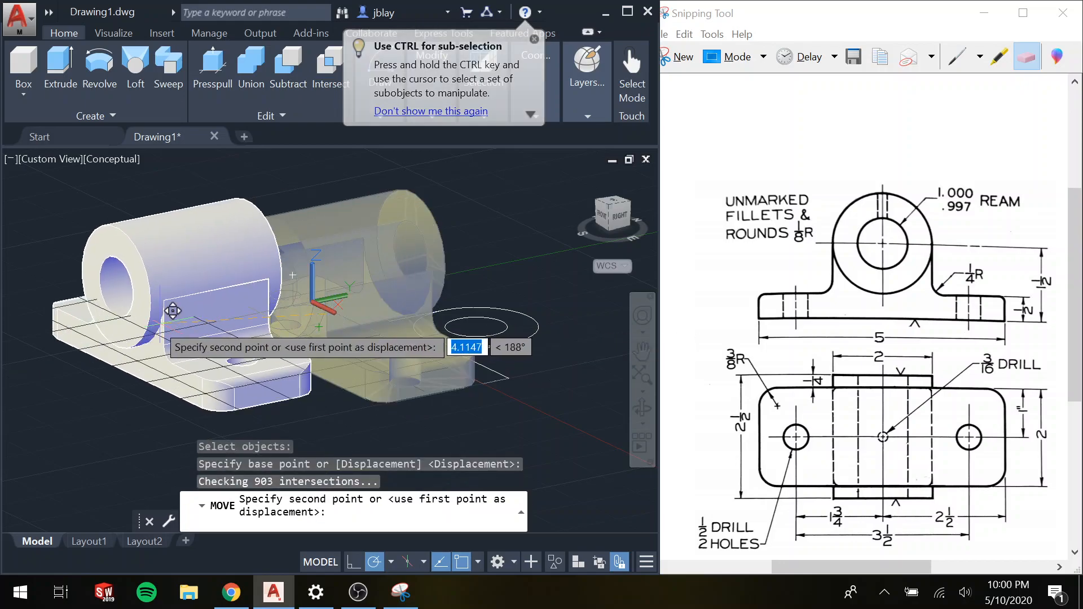
click(139, 314)
key(Escape)
- Try to erase the leftover 2D profile and hole circles near the origin
shift+middle_drag(243, 320, 411, 343)
click(587, 232)
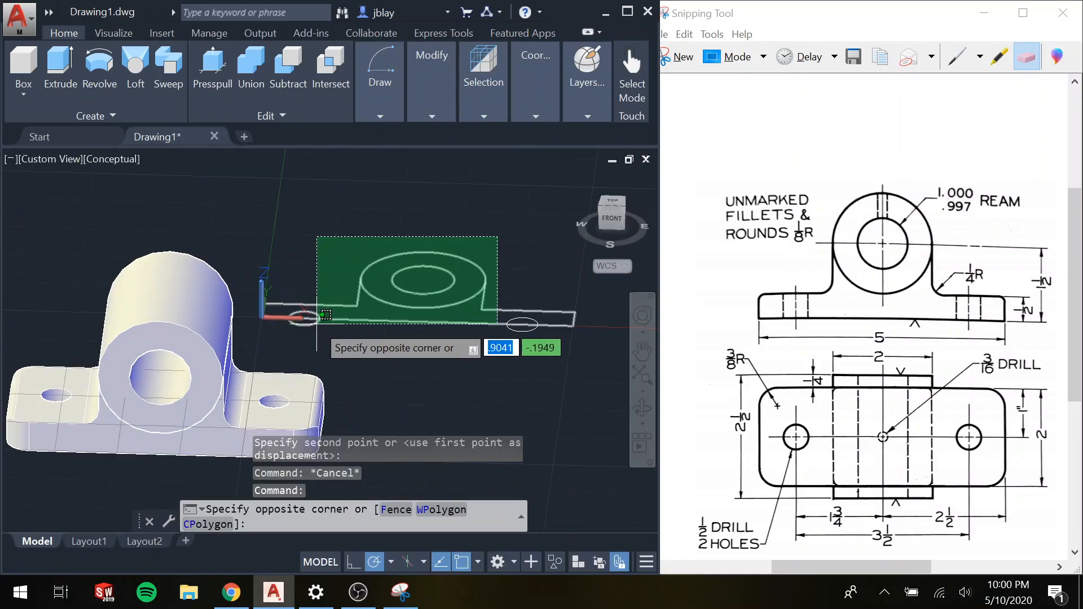
click(268, 336)
key(Delete)
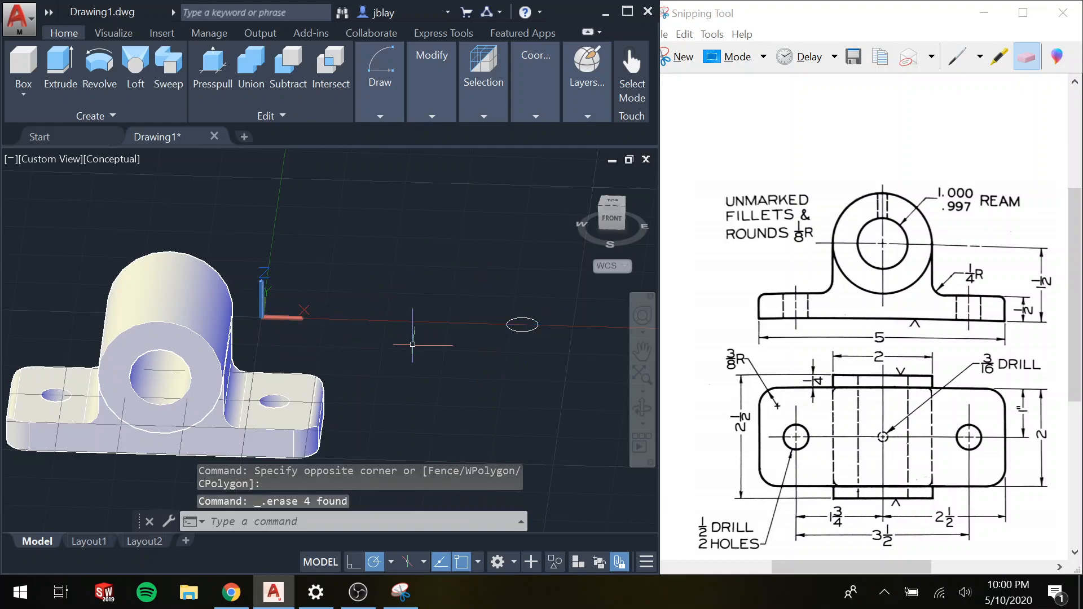
click(539, 309)
click(479, 367)
key(Delete)
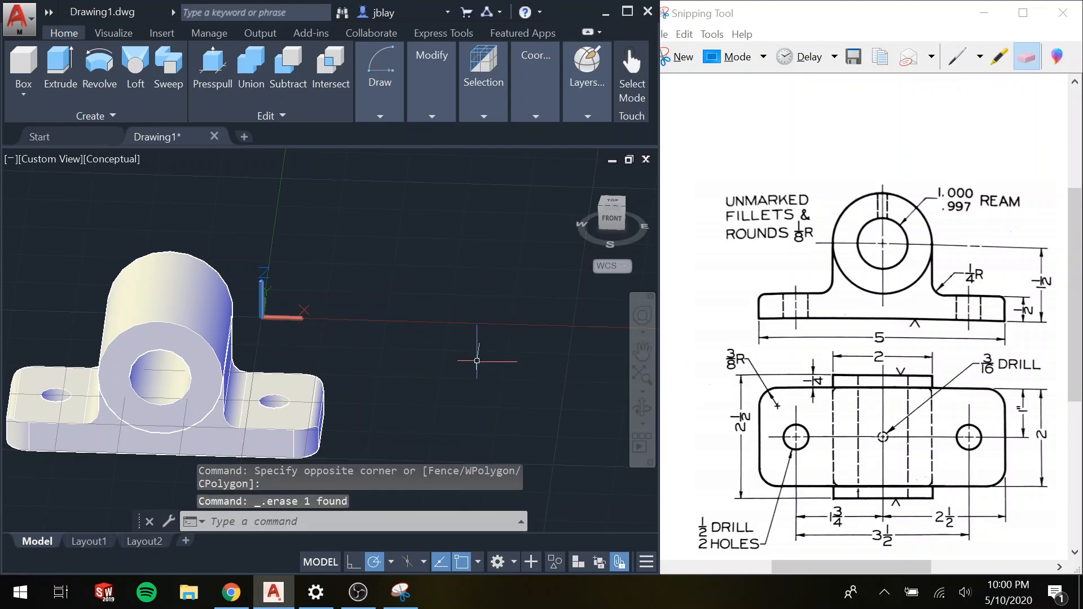
- Undo both erasures and the move of the cylinder and base
key(ctrl+z)
key(ctrl+z)
key(ctrl+z)
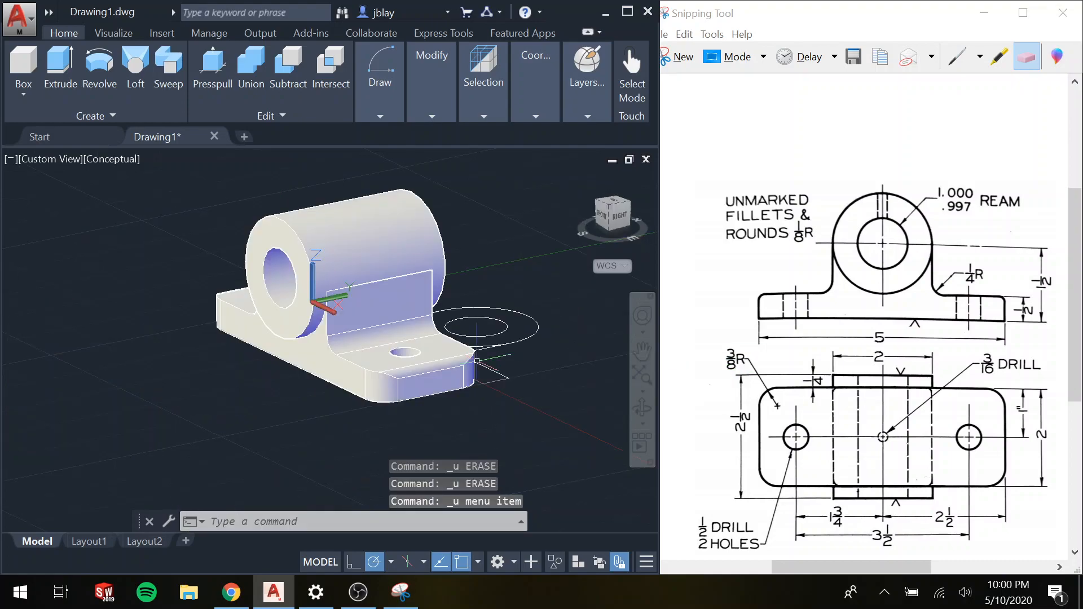
click(395, 255)
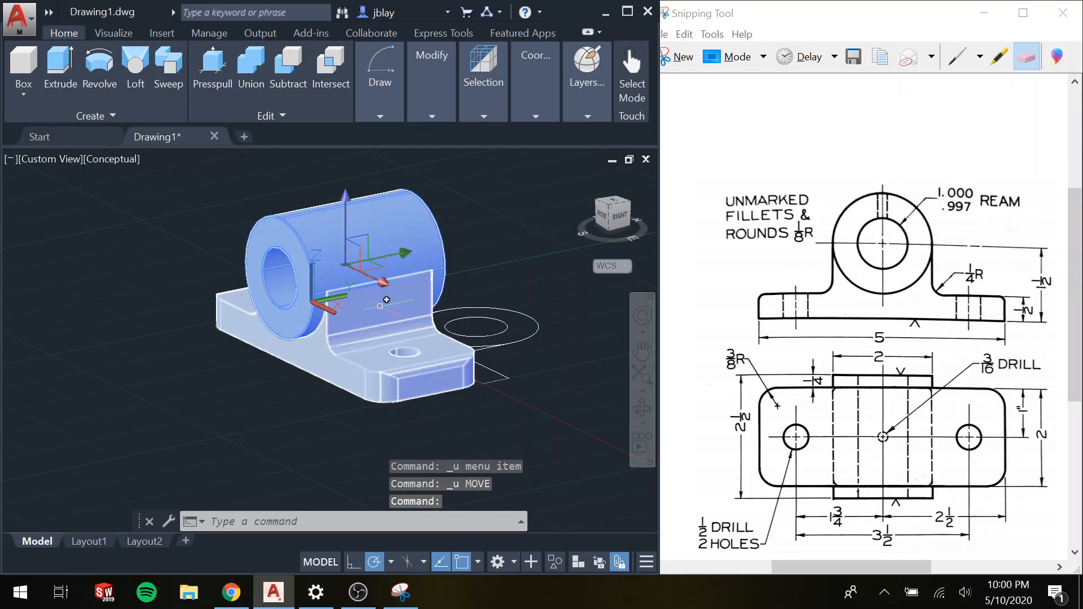
click(382, 301)
key(Escape)
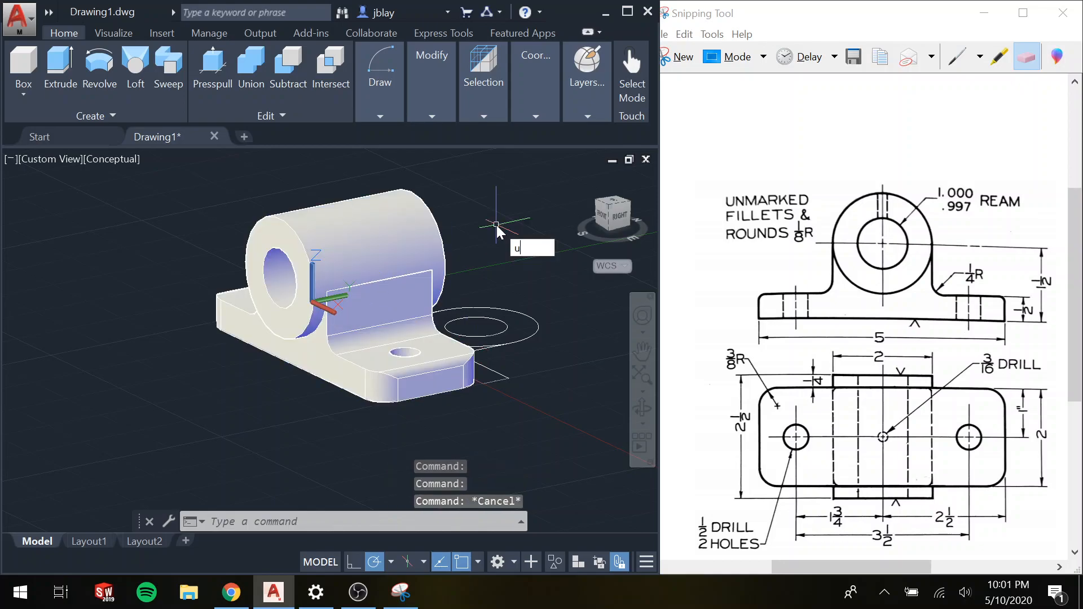
text(ion)
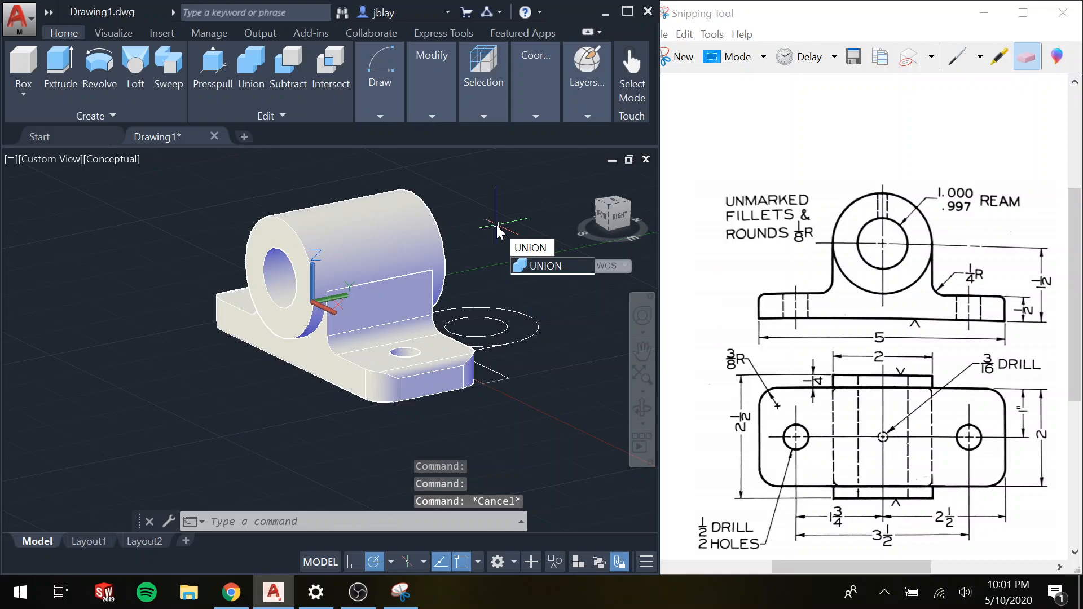
key(Return)
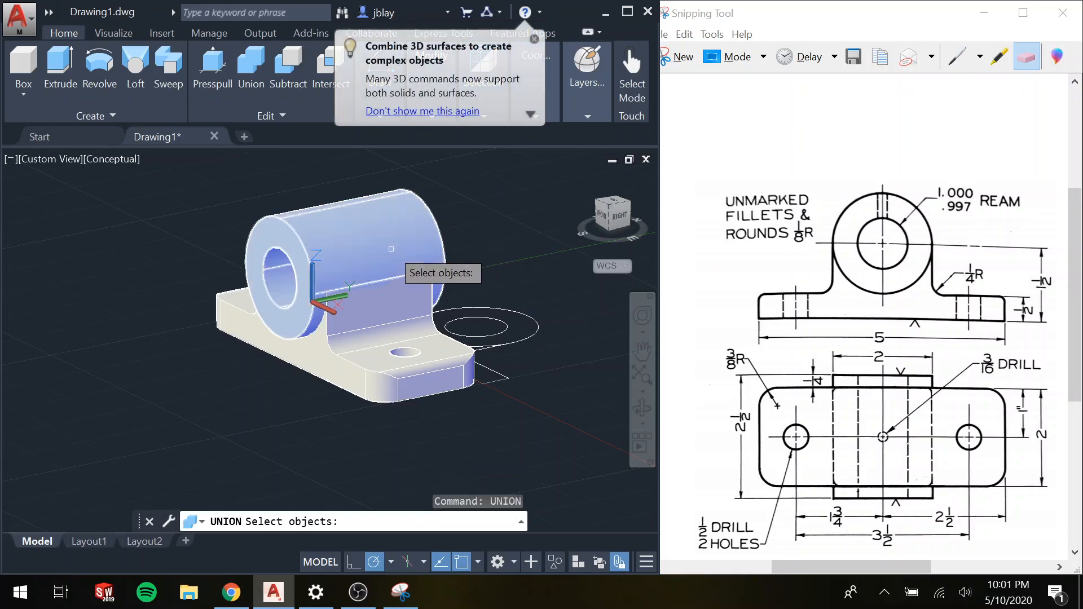
key(Escape)
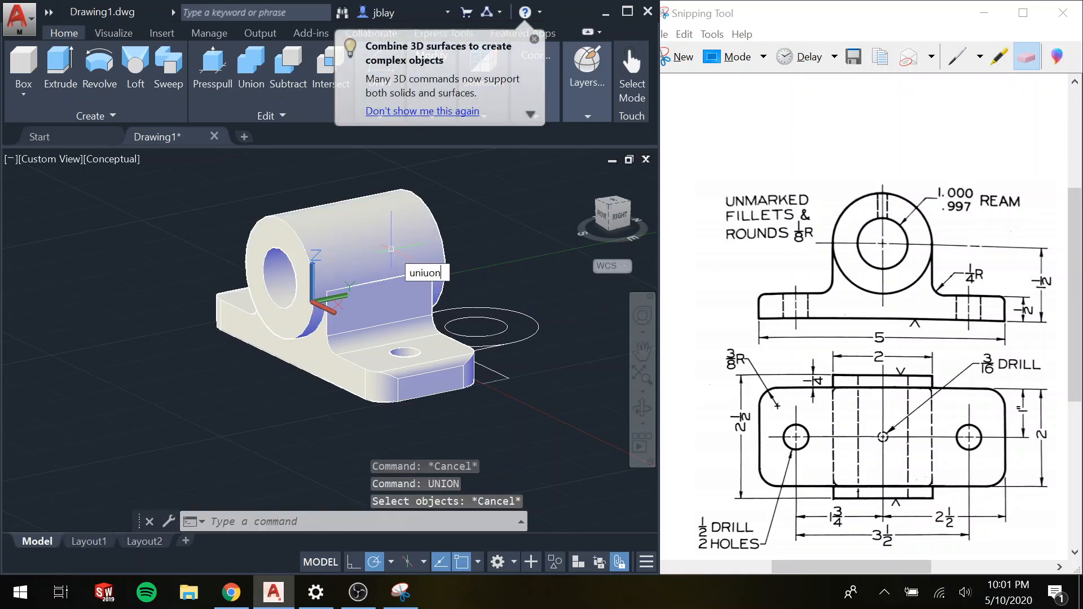
- Union the bearing cylinder and the filleted base into a single solid
key(Return)
click(392, 250)
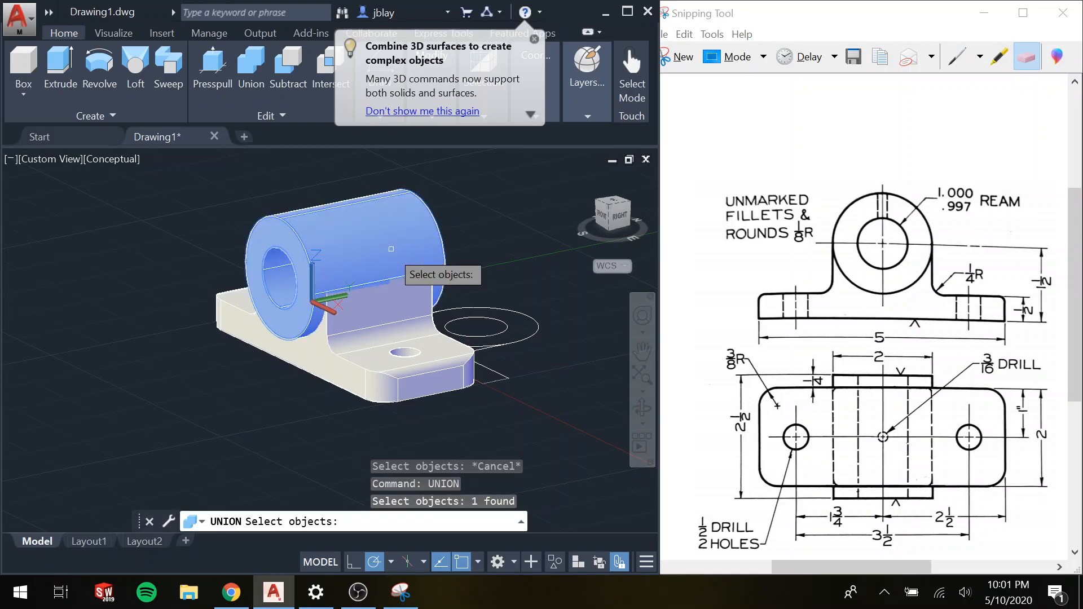
click(399, 300)
key(Return)
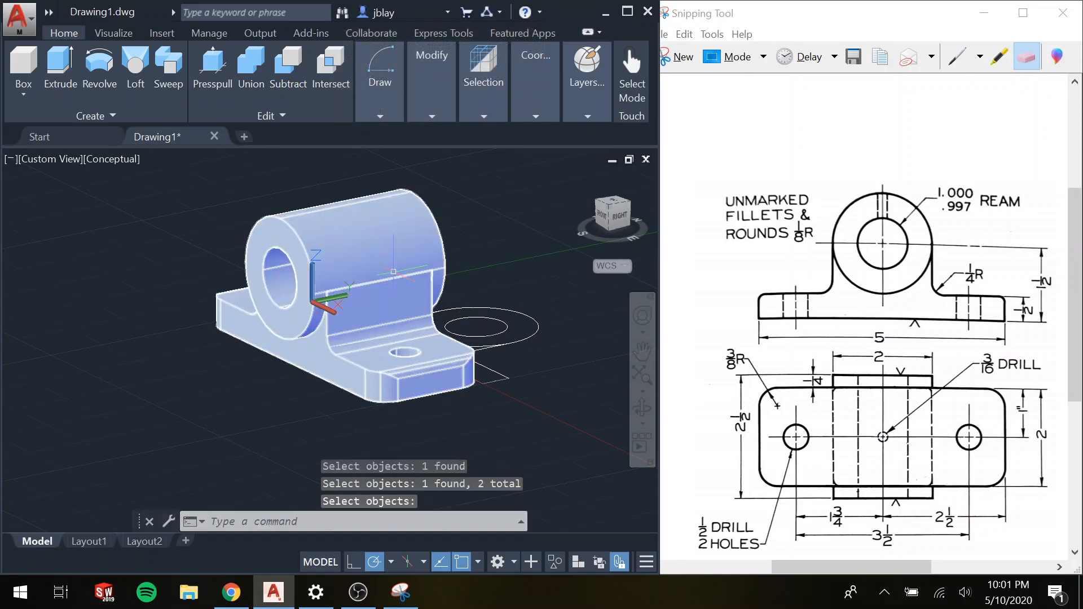
click(393, 272)
key(Escape)
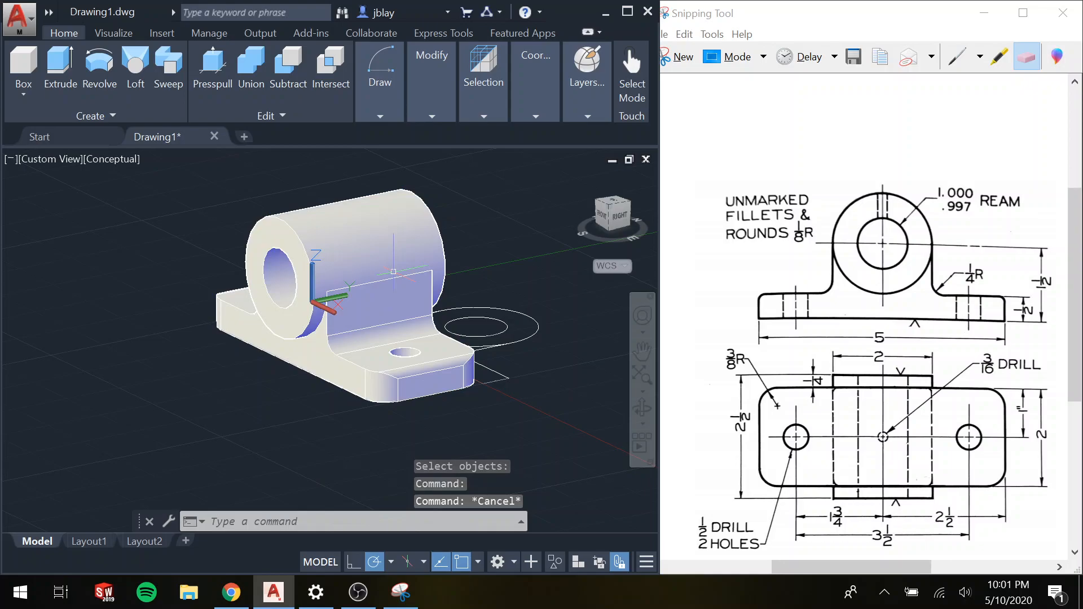
- Move the united bracket solid off the 2D profile, to open space away from the origin
text(m)
key(Return)
click(410, 251)
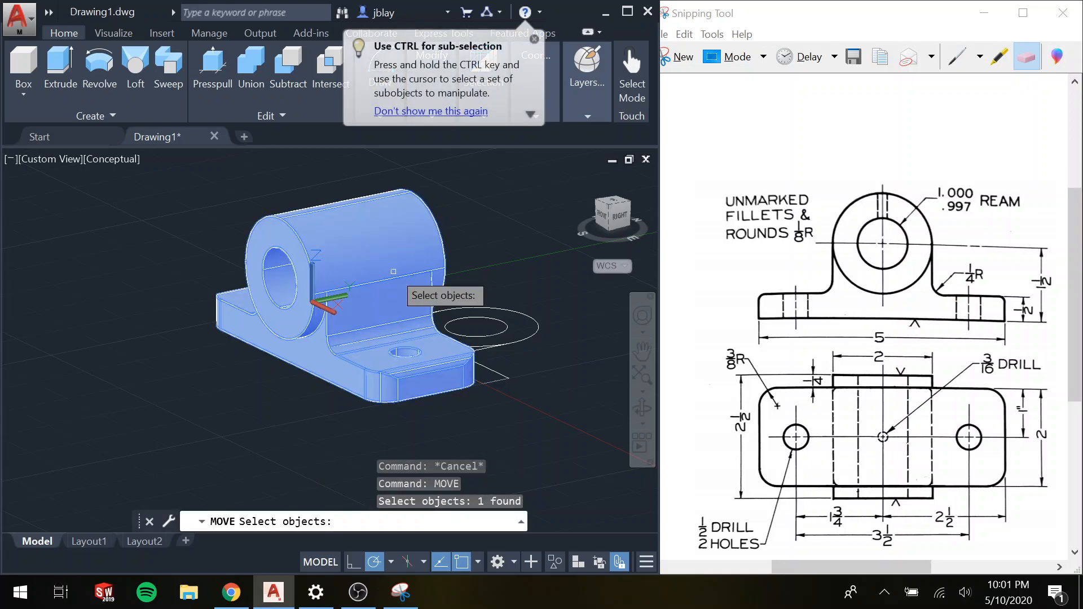
key(Return)
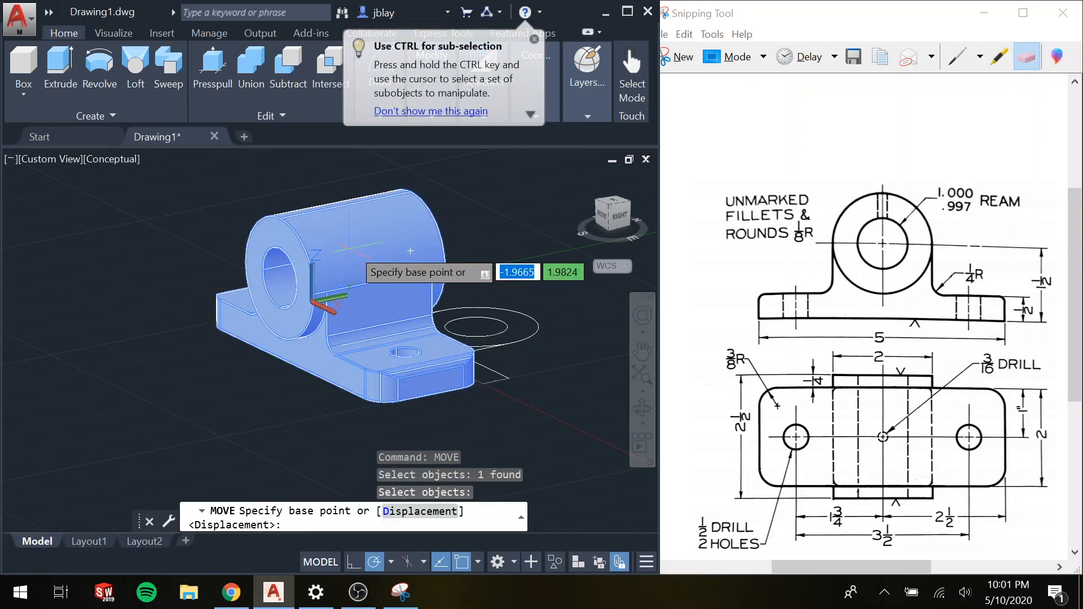
click(364, 235)
click(40, 176)
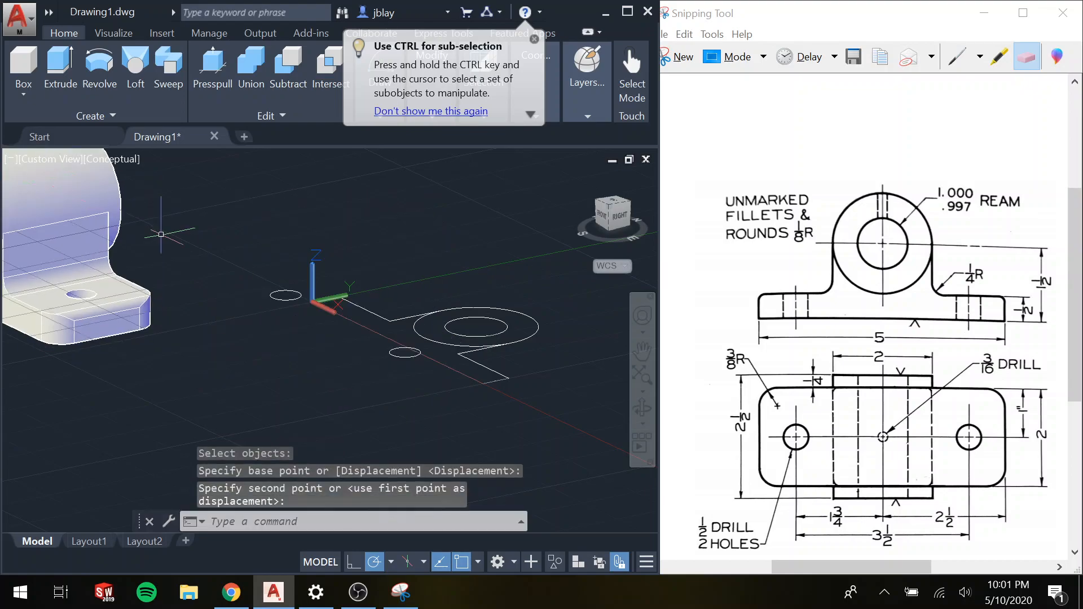
- Erase the leftover 2D profile lines and circles at the origin and bring the finished bracket into view
click(544, 252)
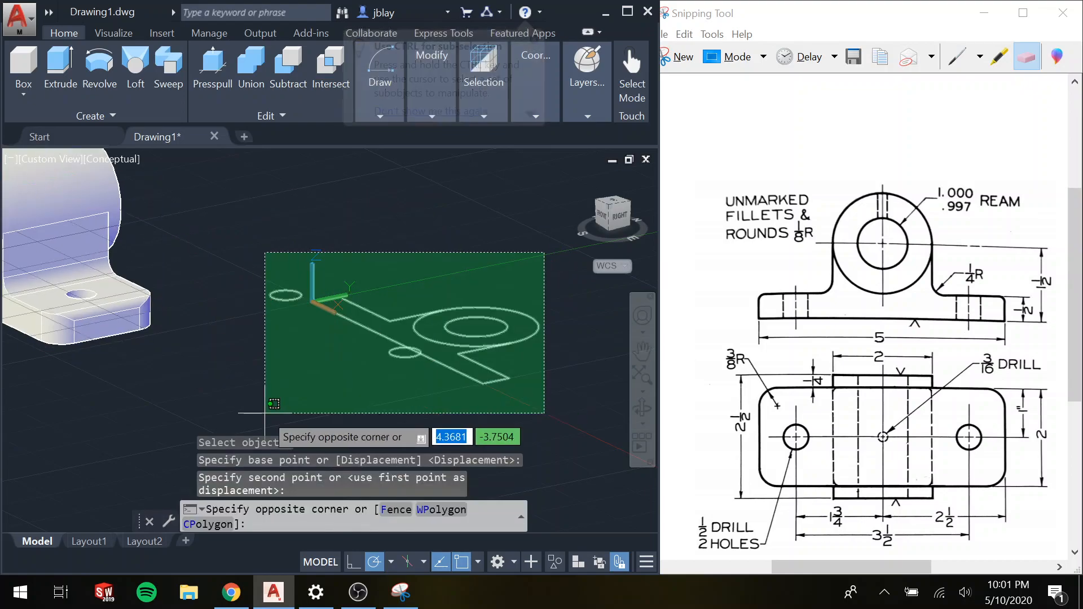
click(265, 414)
key(Delete)
mouse_move(243, 375)
middle_down()
mouse_move(445, 392)
mouse_move(499, 430)
middle_up()
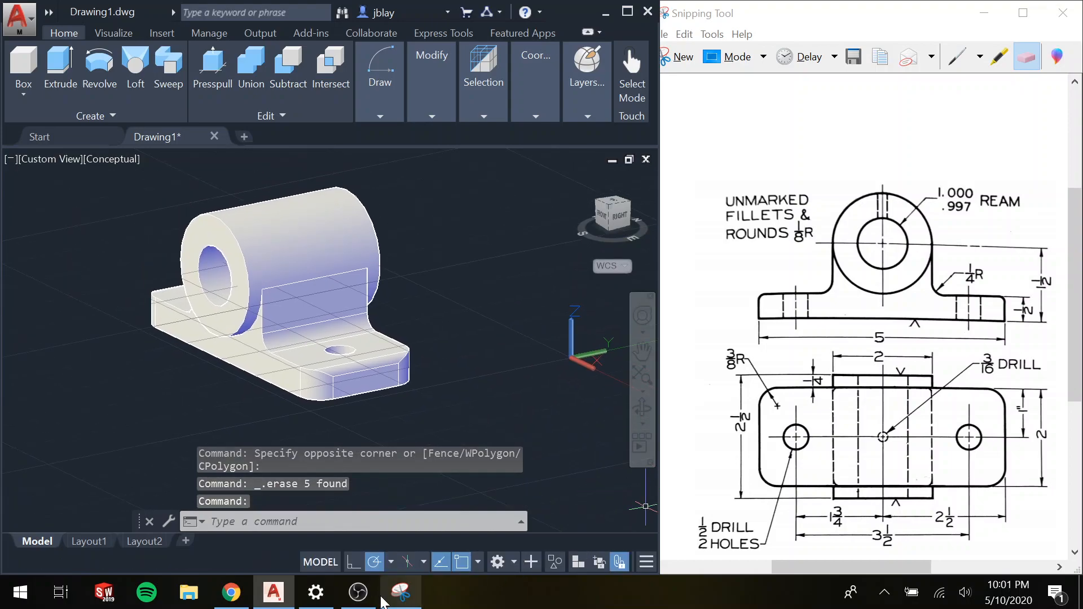
- Bring up the OBS window and close the Windows Settings window
mouse_move(362, 606)
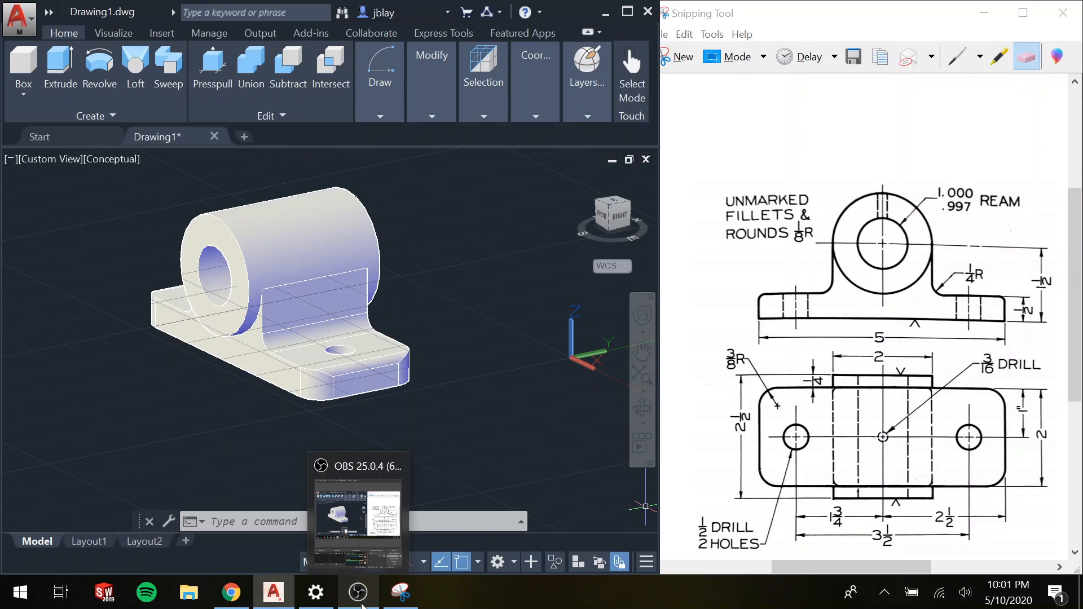
click(316, 593)
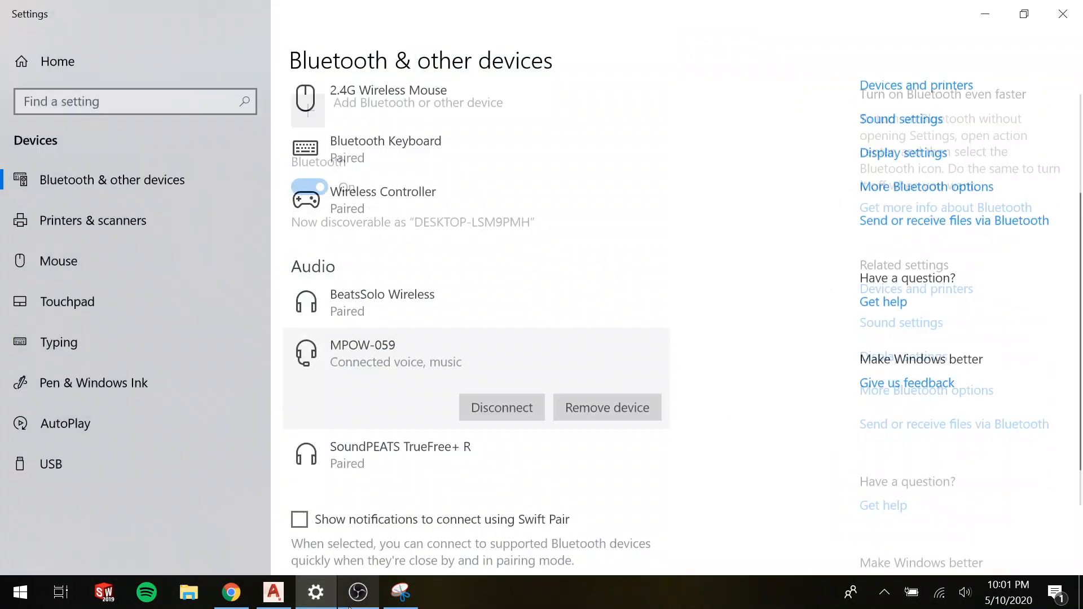
click(359, 593)
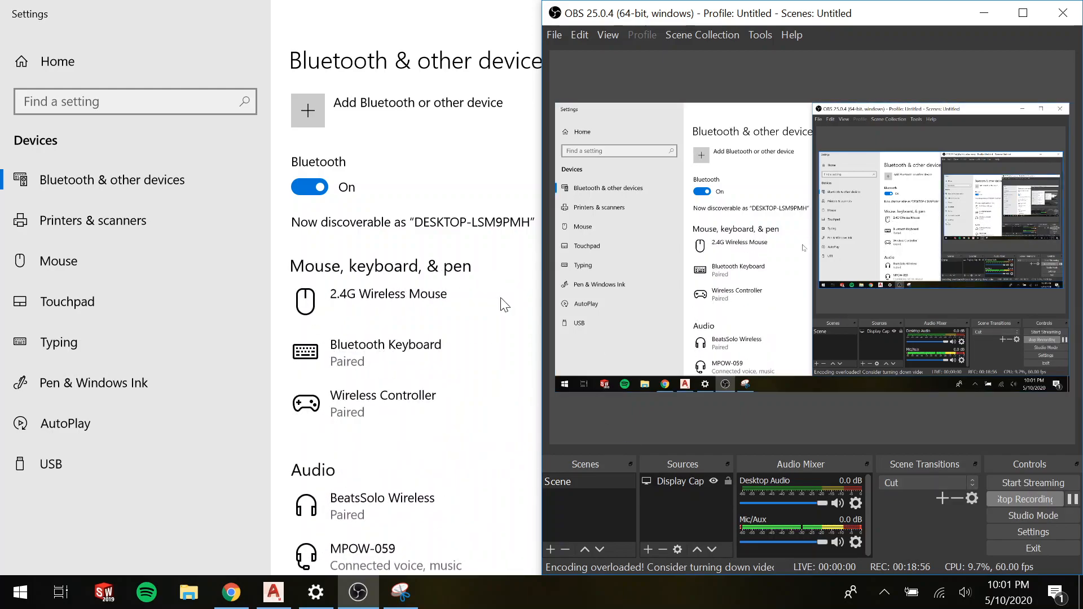
click(985, 13)
click(1074, 7)
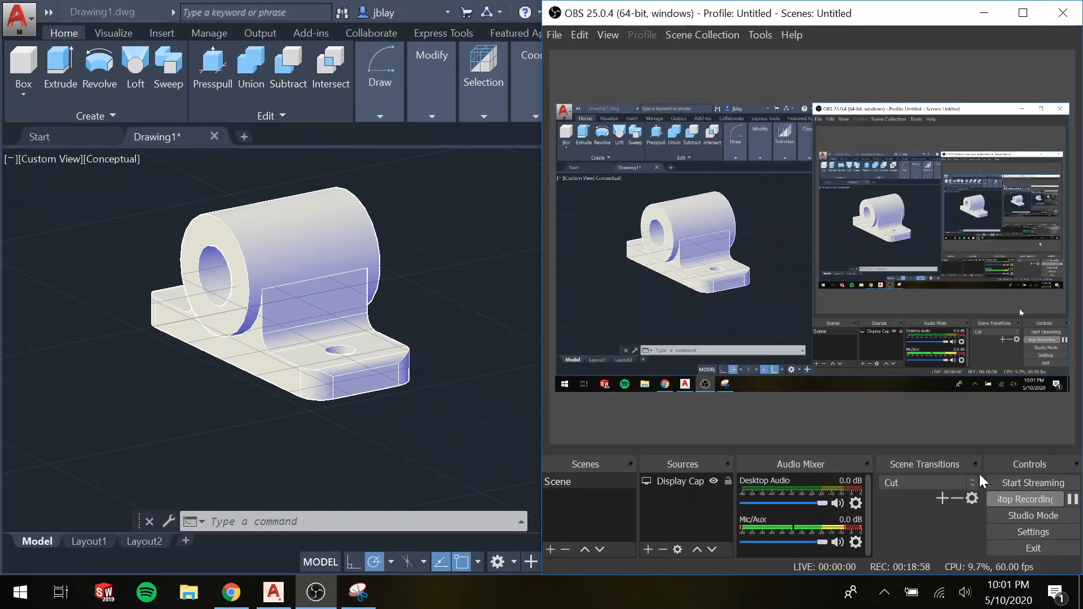